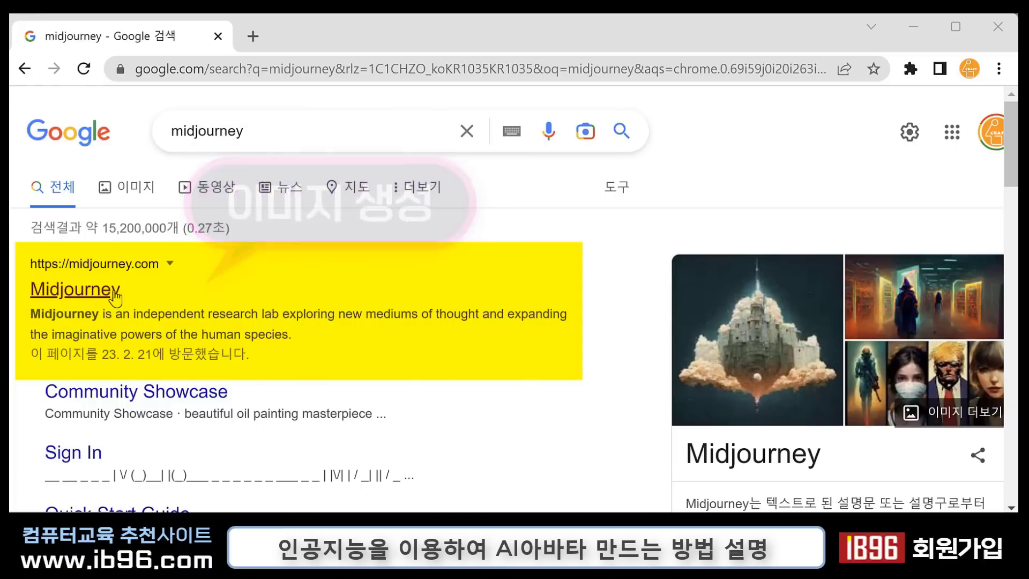
{"action": "left_click", "coordinate": [115, 295]}
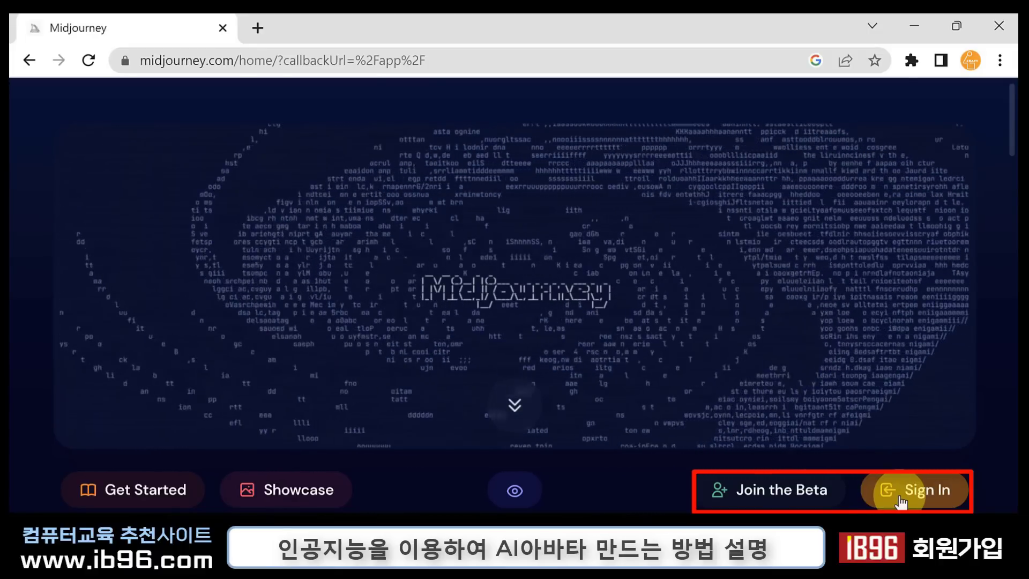
{"action": "left_click", "coordinate": [902, 496]}
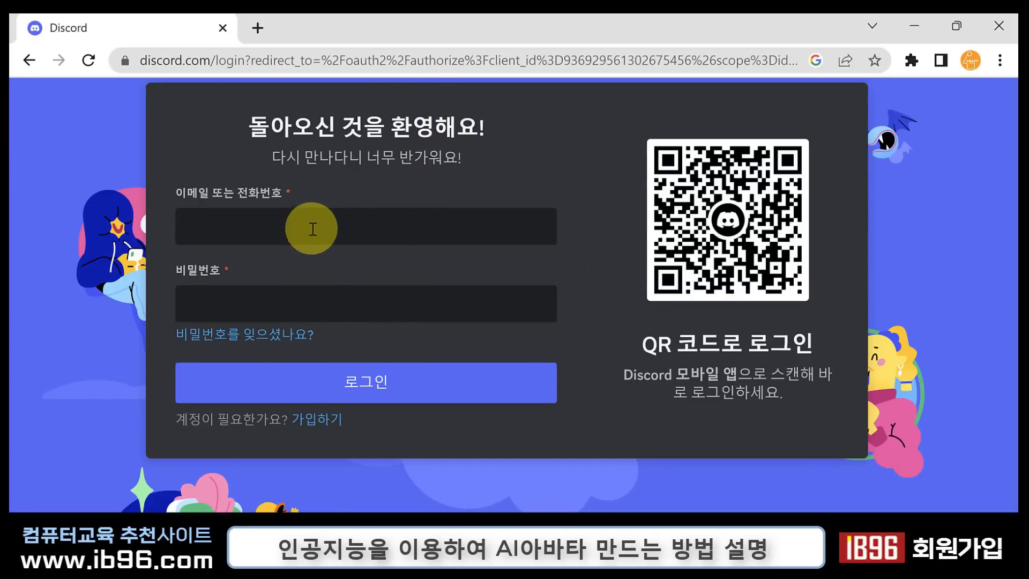
{"action": "left_click", "coordinate": [326, 424]}
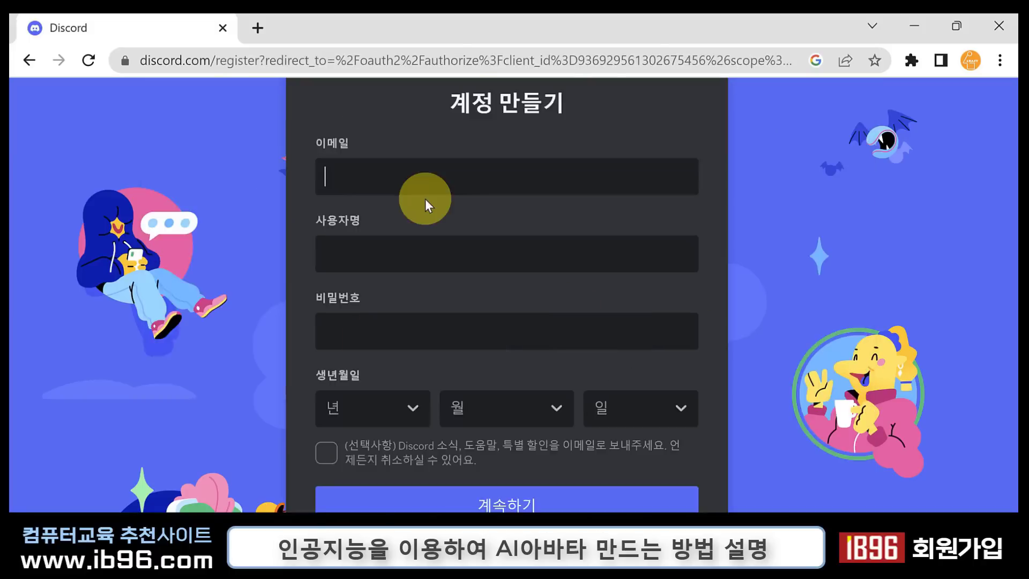
Register the Discord account with an e-mail, username, password and date of birth, and complete the human verification by picking the cow images
{"action": "left_click", "coordinate": [434, 178]}
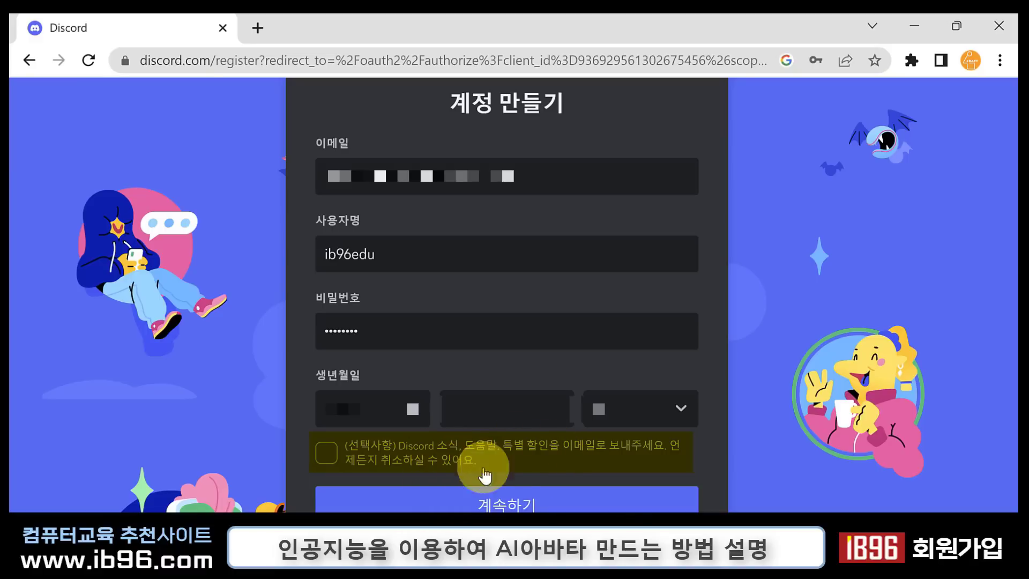
{"action": "left_click", "coordinate": [508, 502]}
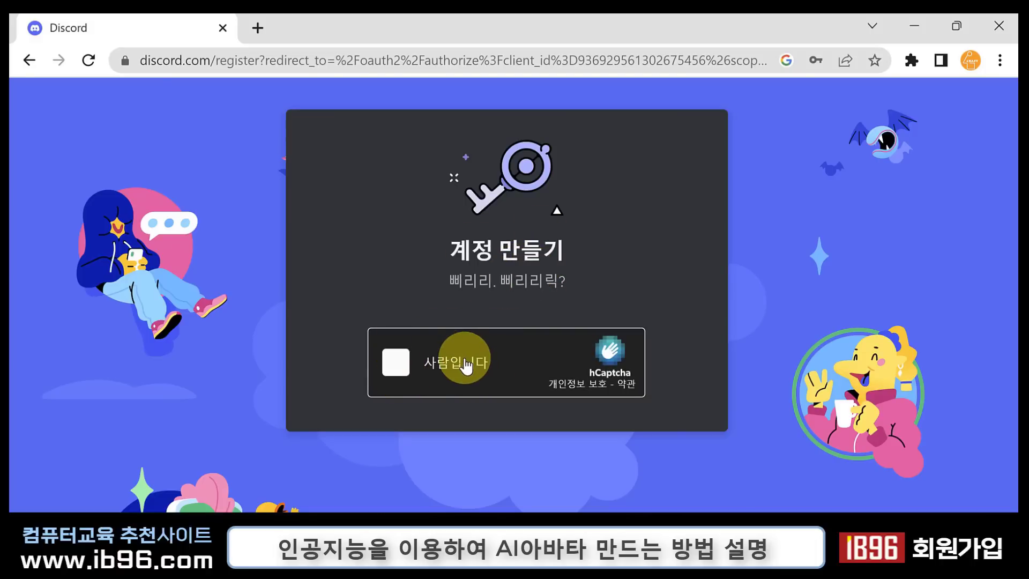
{"action": "left_click", "coordinate": [397, 363]}
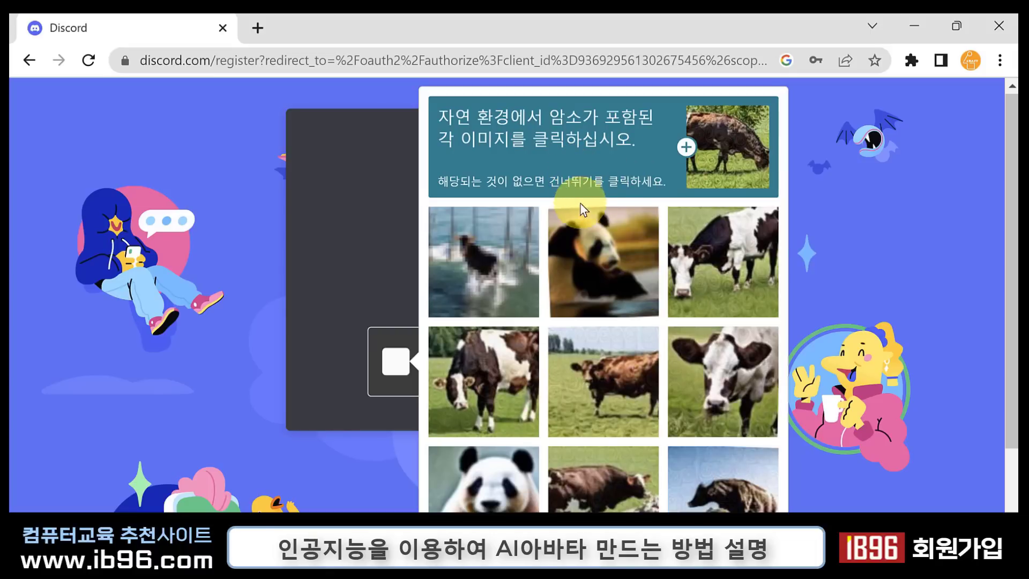
{"action": "left_click", "coordinate": [721, 275]}
{"action": "left_click", "coordinate": [504, 377]}
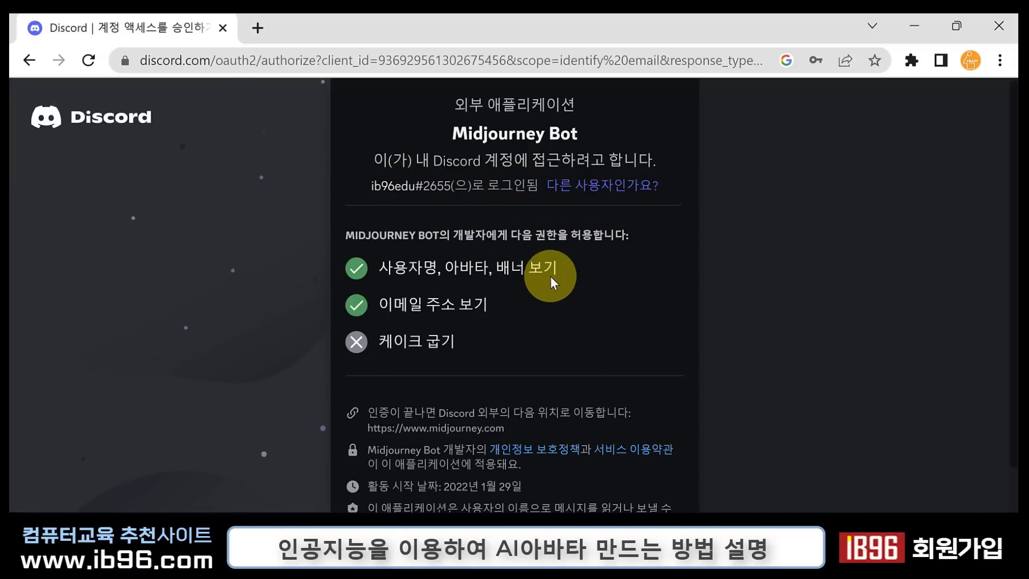
Authorize Midjourney Bot to access the Discord account
{"action": "scroll", "coordinate": [551, 279], "scroll_direction": "down", "scroll_amount": 2}
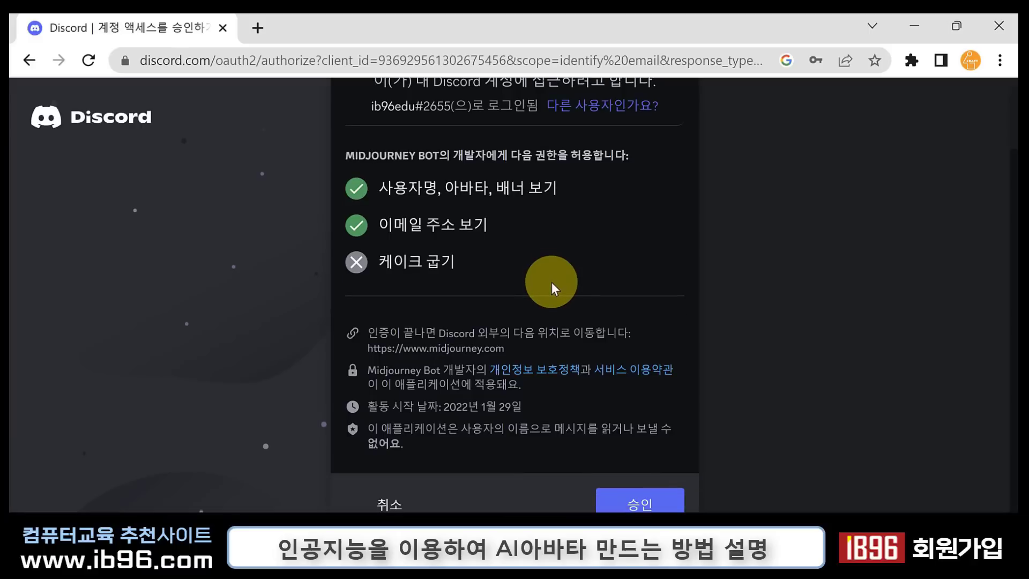
{"action": "left_click", "coordinate": [646, 496]}
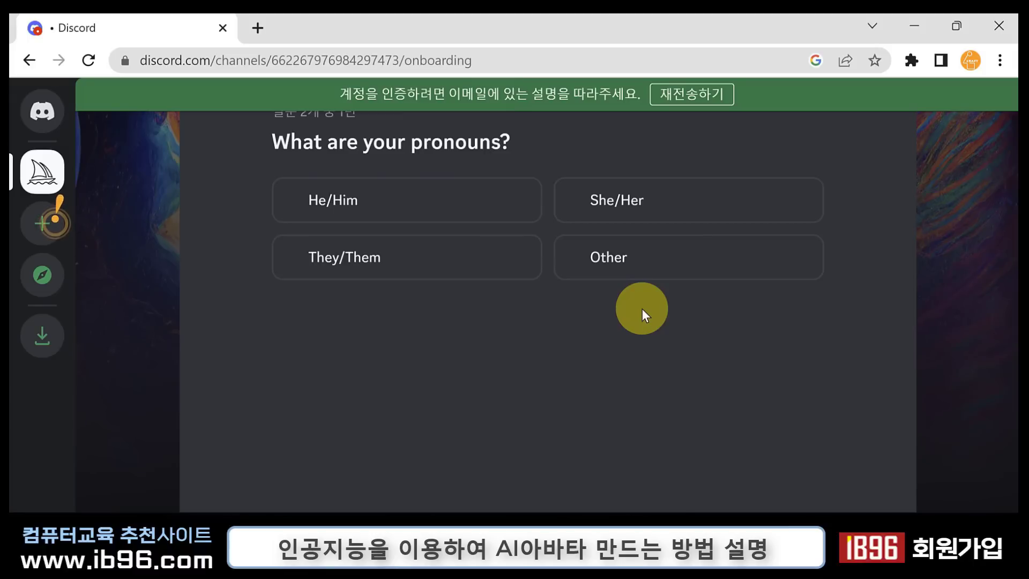
Switch to Gmail, verify the e-mail address through Discord's verification message, and continue to Discord
{"action": "key", "text": "alt+Tab"}
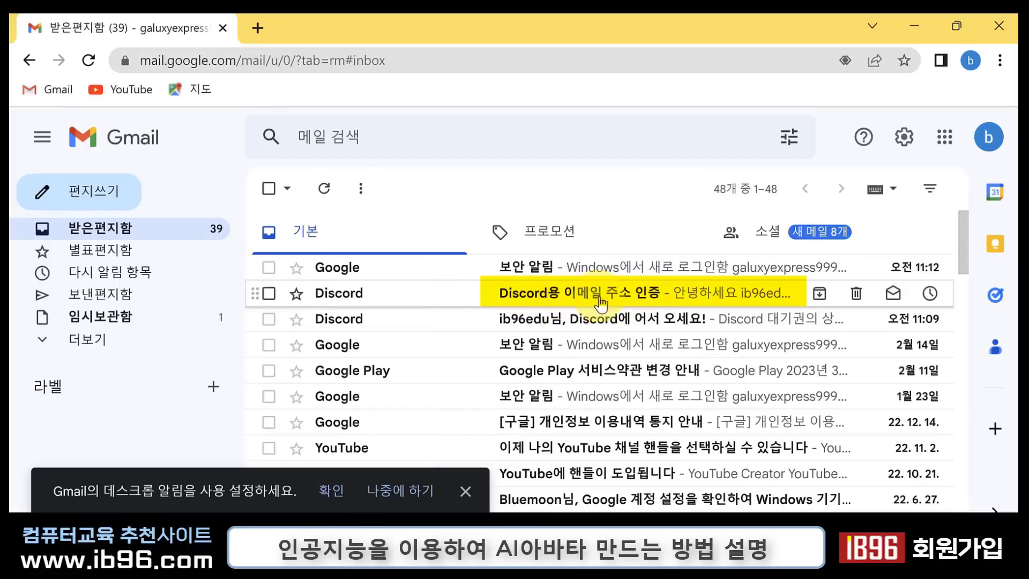
{"action": "left_click", "coordinate": [671, 298]}
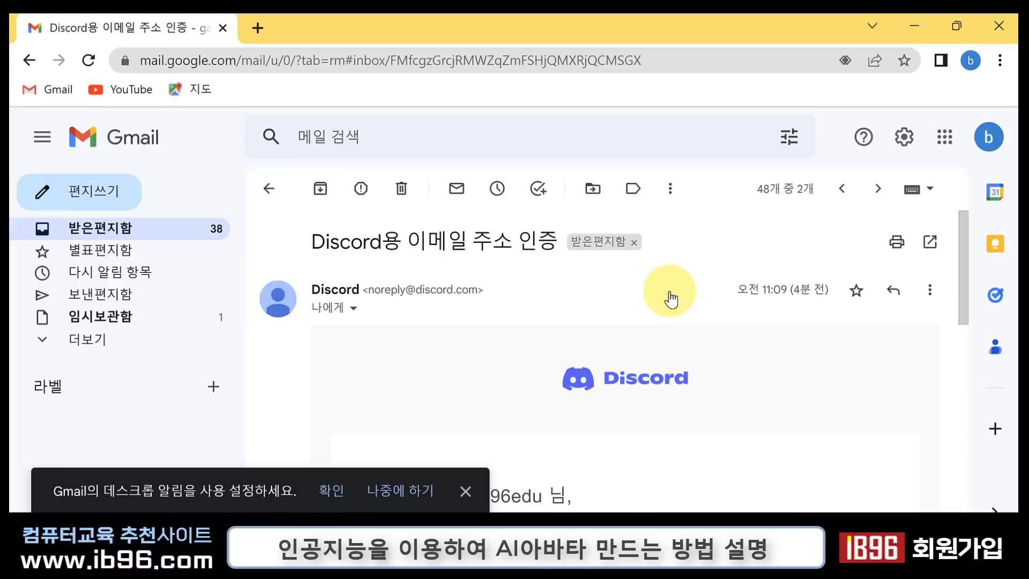
{"action": "scroll", "coordinate": [643, 322], "scroll_direction": "down", "scroll_amount": 5}
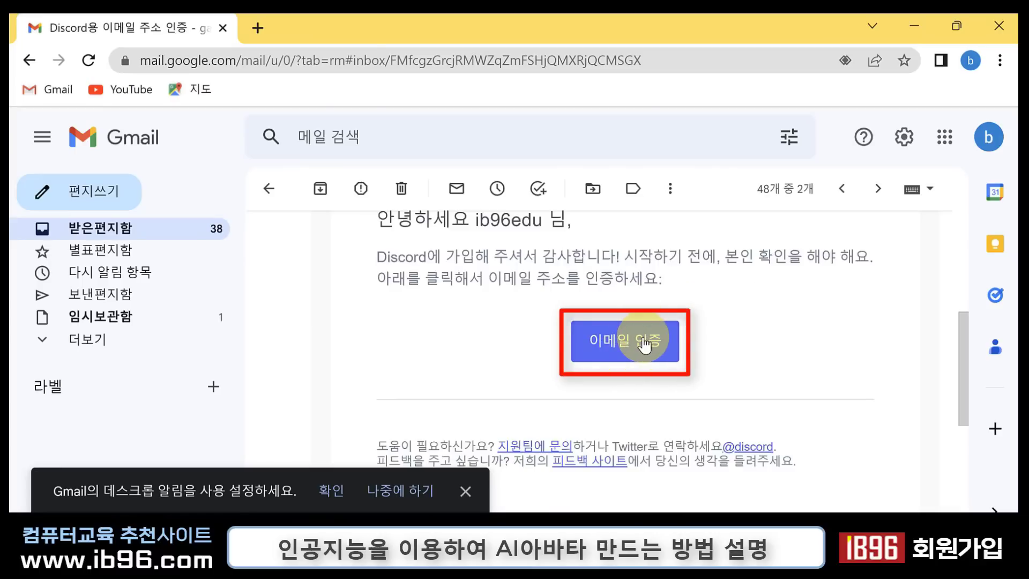
{"action": "left_click", "coordinate": [645, 345]}
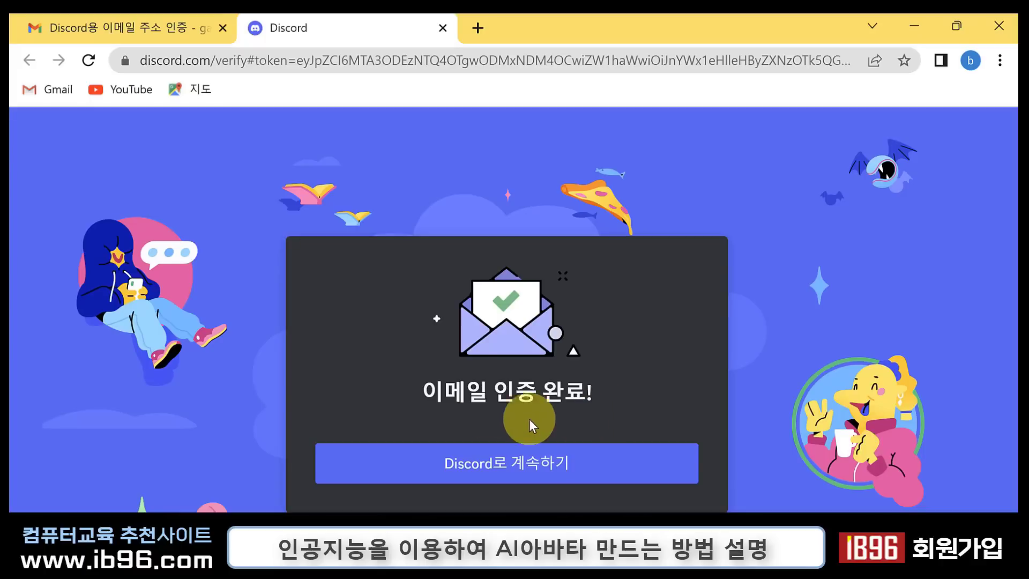
{"action": "left_click", "coordinate": [546, 464]}
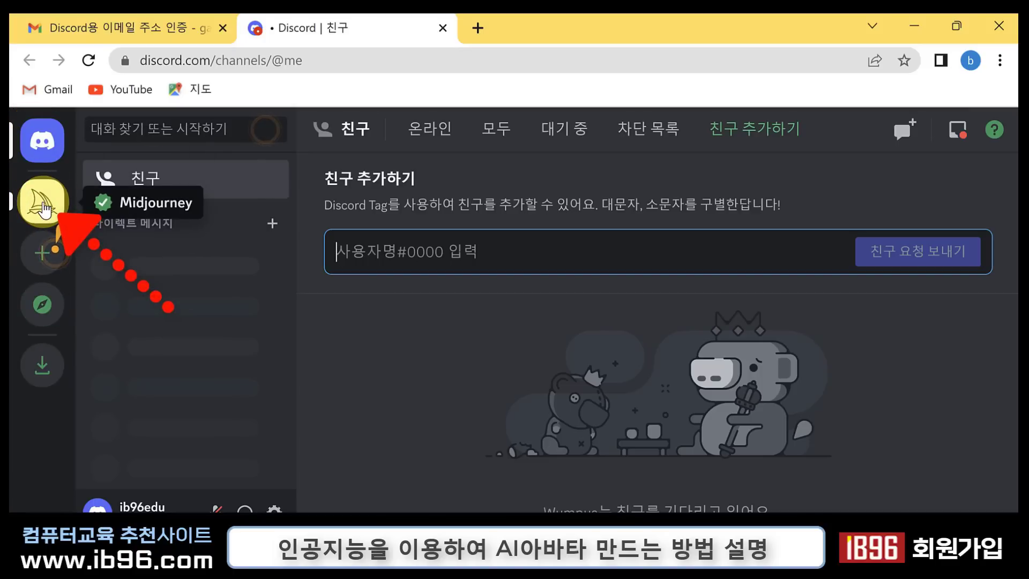
Open the Midjourney server and answer the pronouns question with He/Him, She/Her and They/Them
{"action": "left_click", "coordinate": [43, 204]}
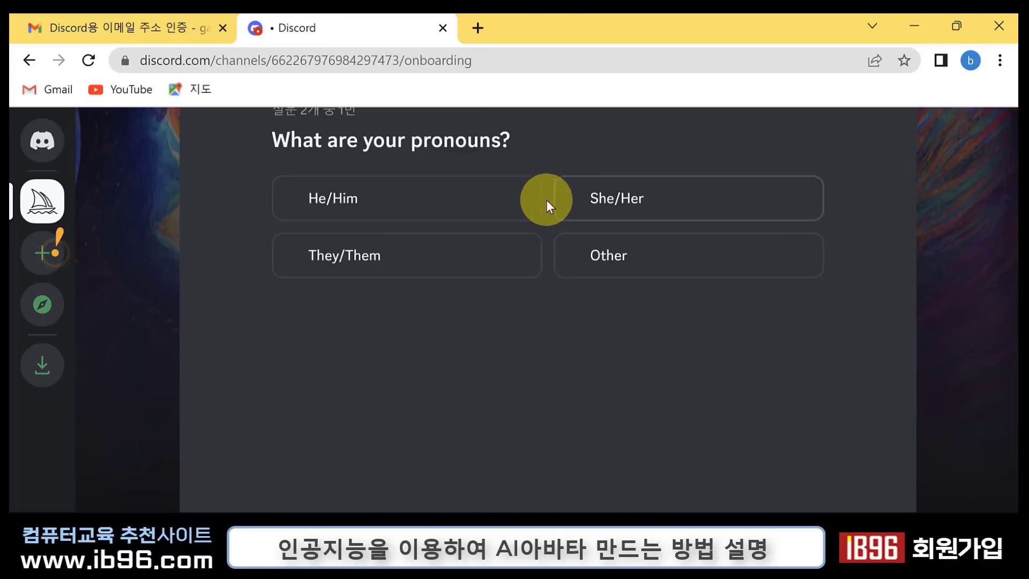
{"action": "left_click", "coordinate": [500, 202]}
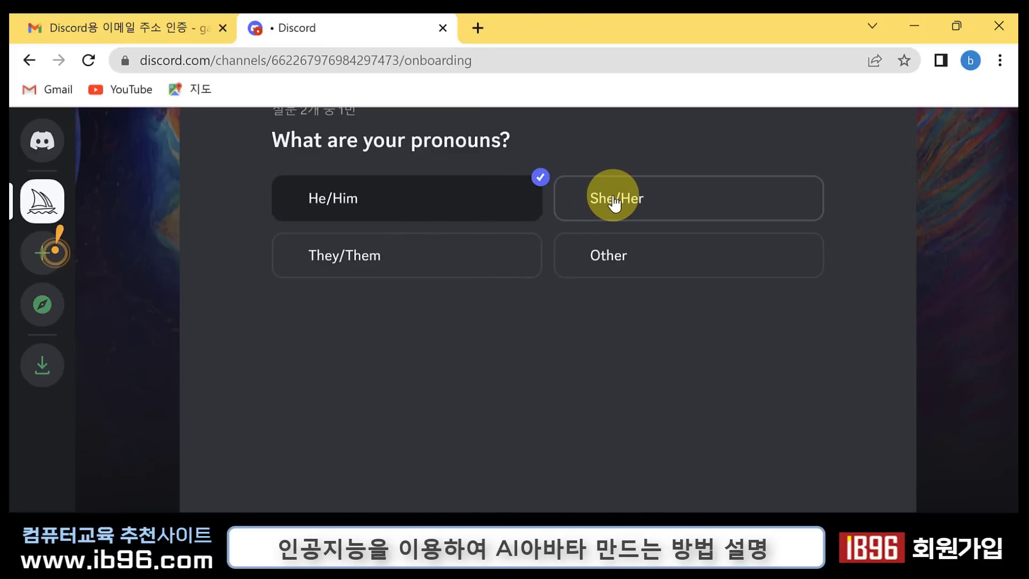
{"action": "left_click", "coordinate": [611, 201]}
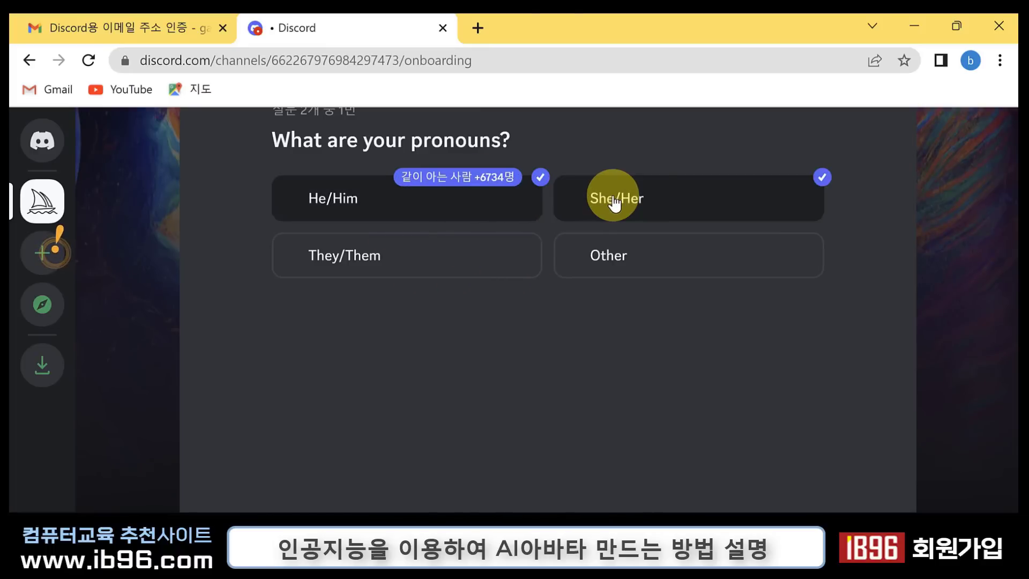
{"action": "left_click", "coordinate": [525, 260]}
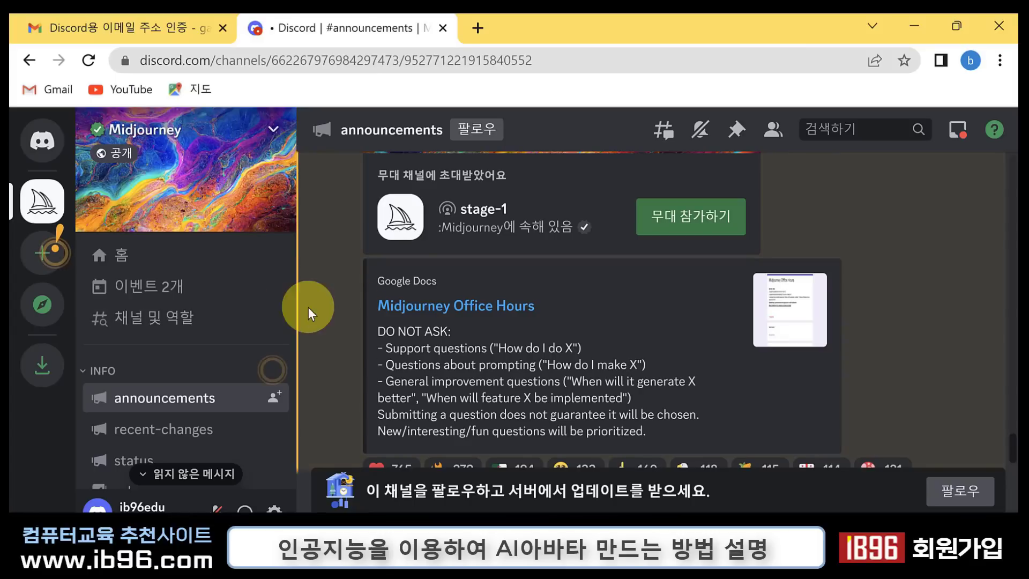
Open the newbies-129 channel under Newcomer Rooms 3 and look through the prompts and images posted there
{"action": "scroll", "coordinate": [190, 330], "scroll_direction": "down", "scroll_amount": 6}
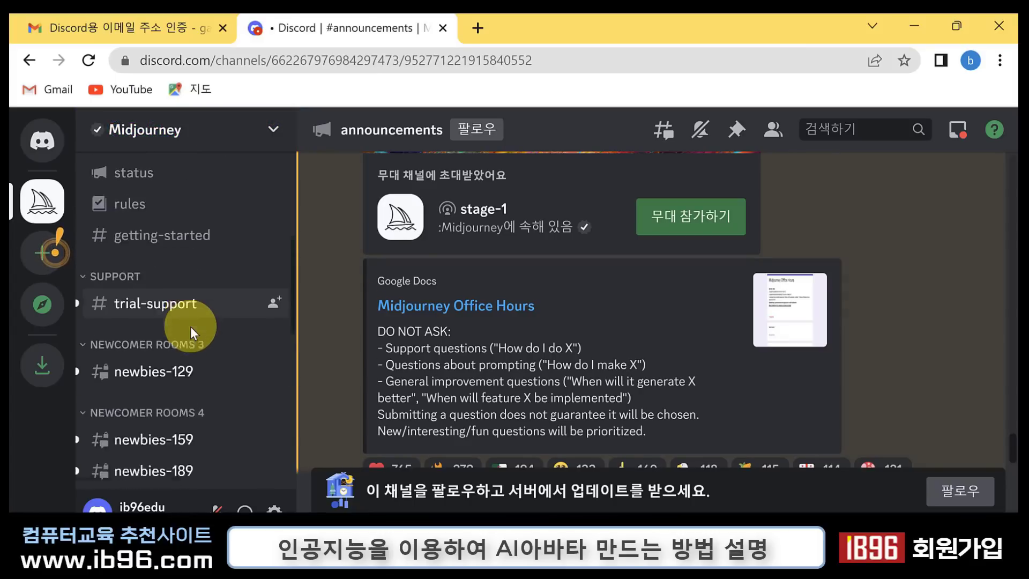
{"action": "scroll", "coordinate": [191, 329], "scroll_direction": "up", "scroll_amount": 2}
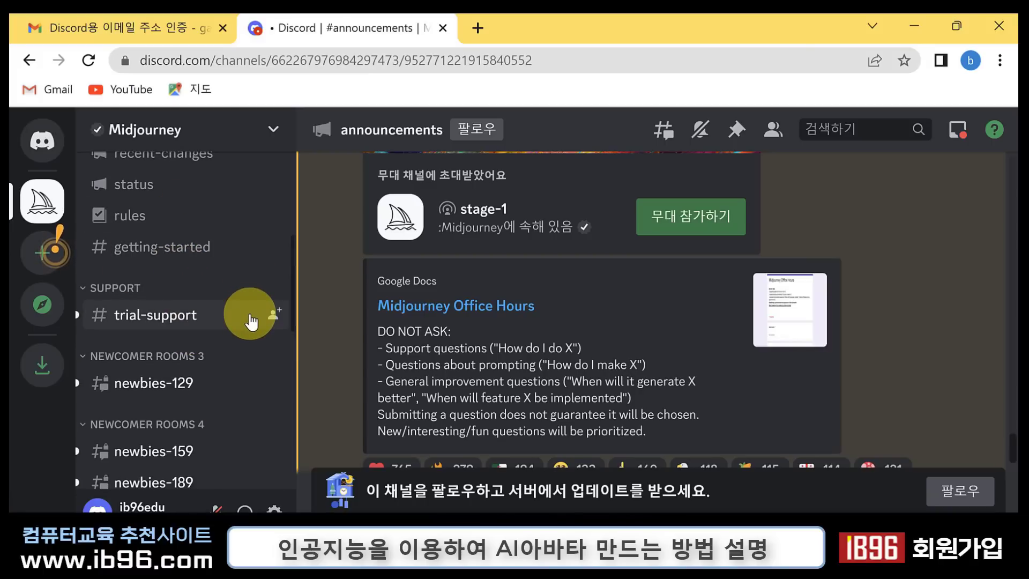
{"action": "scroll", "coordinate": [233, 208], "scroll_direction": "down", "scroll_amount": 3}
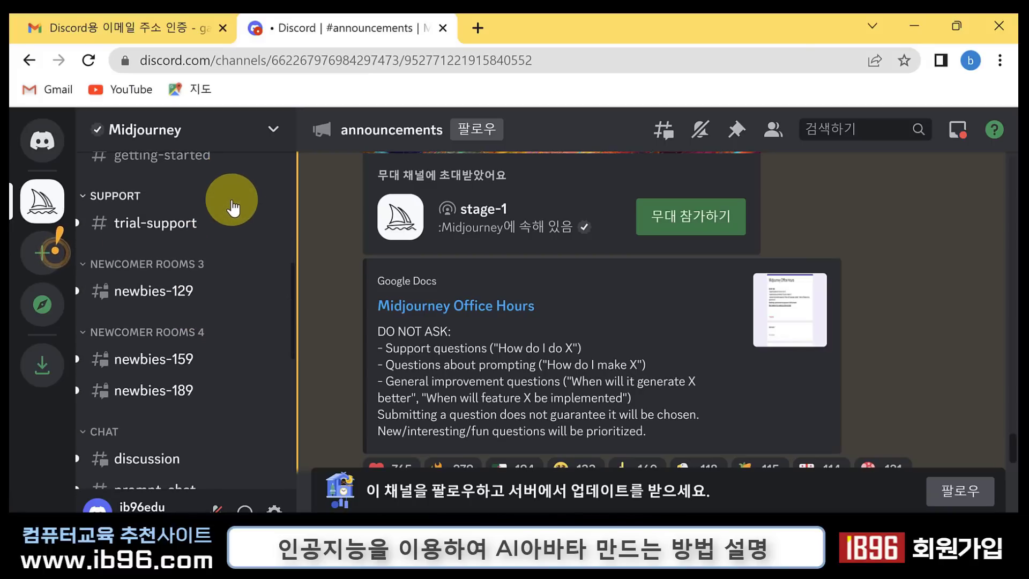
{"action": "scroll", "coordinate": [233, 208], "scroll_direction": "down", "scroll_amount": 3}
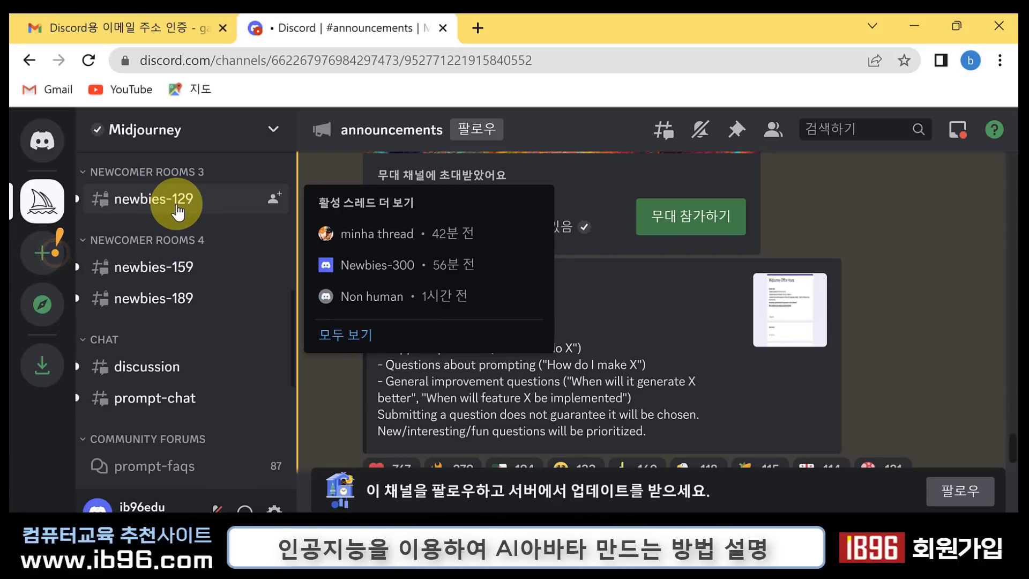
{"action": "left_click", "coordinate": [178, 213]}
{"action": "scroll", "coordinate": [683, 316], "scroll_direction": "up", "scroll_amount": 4}
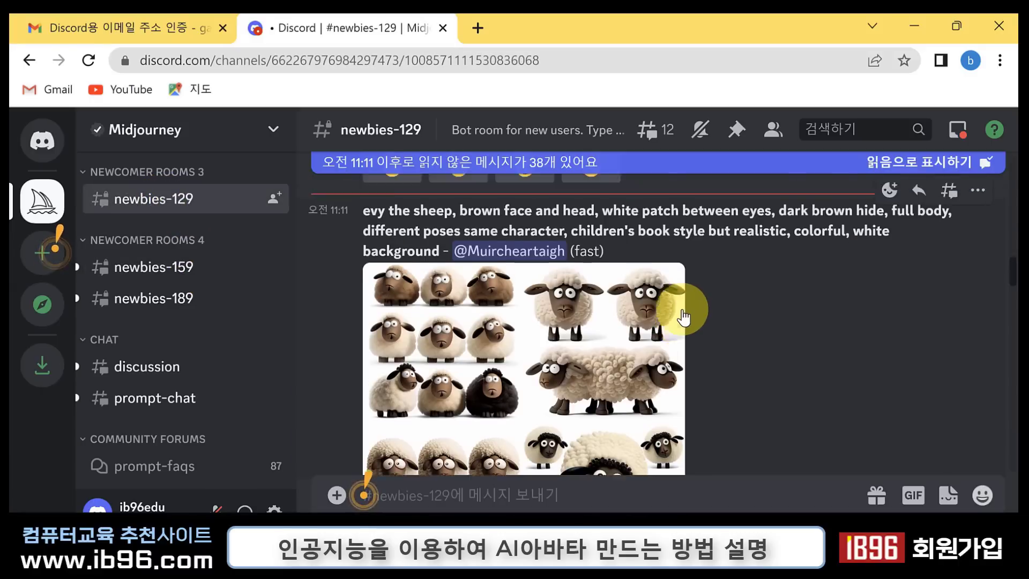
{"action": "scroll", "coordinate": [684, 316], "scroll_direction": "down", "scroll_amount": 10}
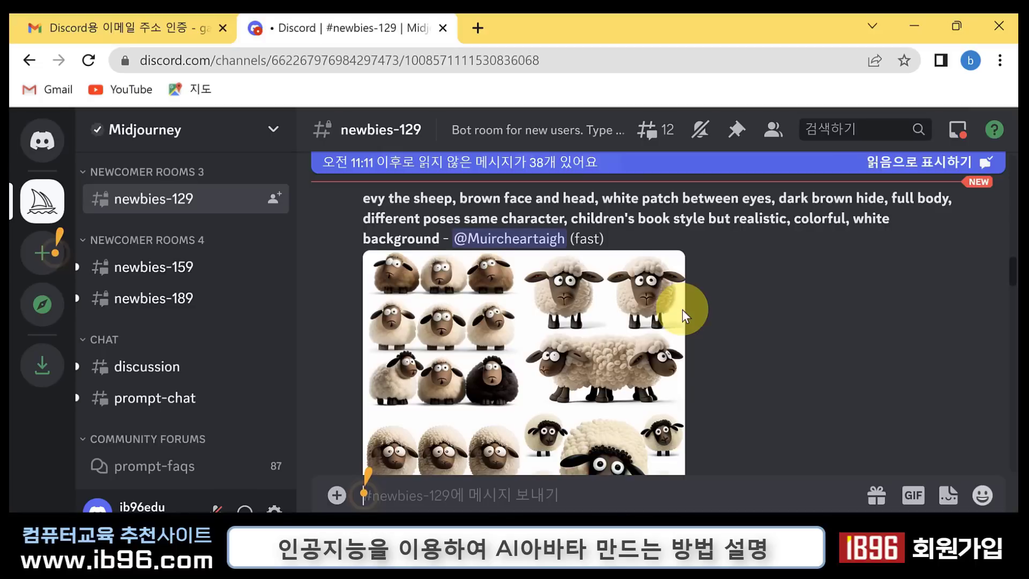
{"action": "scroll", "coordinate": [683, 310], "scroll_direction": "down", "scroll_amount": 10}
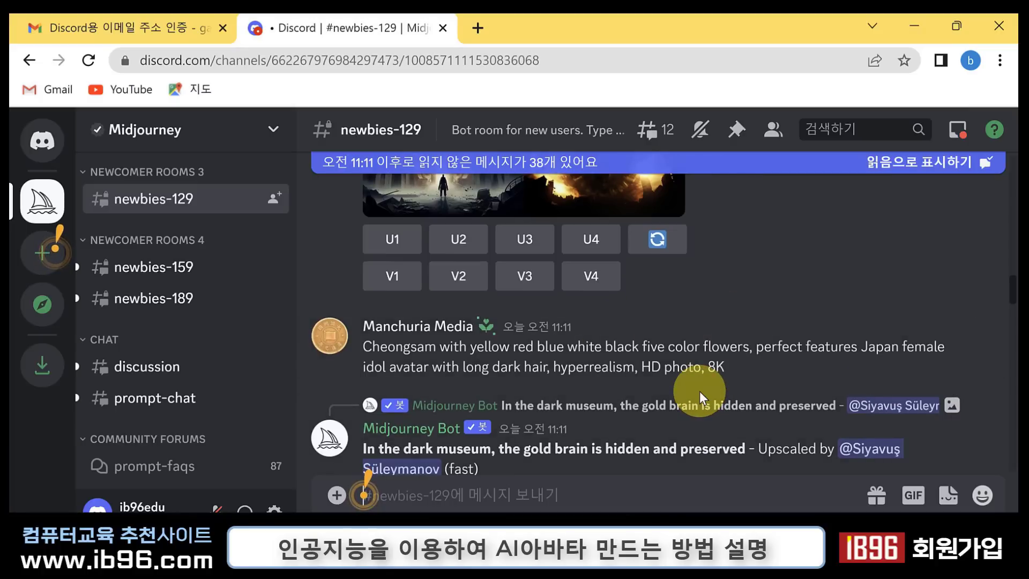
{"action": "scroll", "coordinate": [700, 392], "scroll_direction": "down", "scroll_amount": 5}
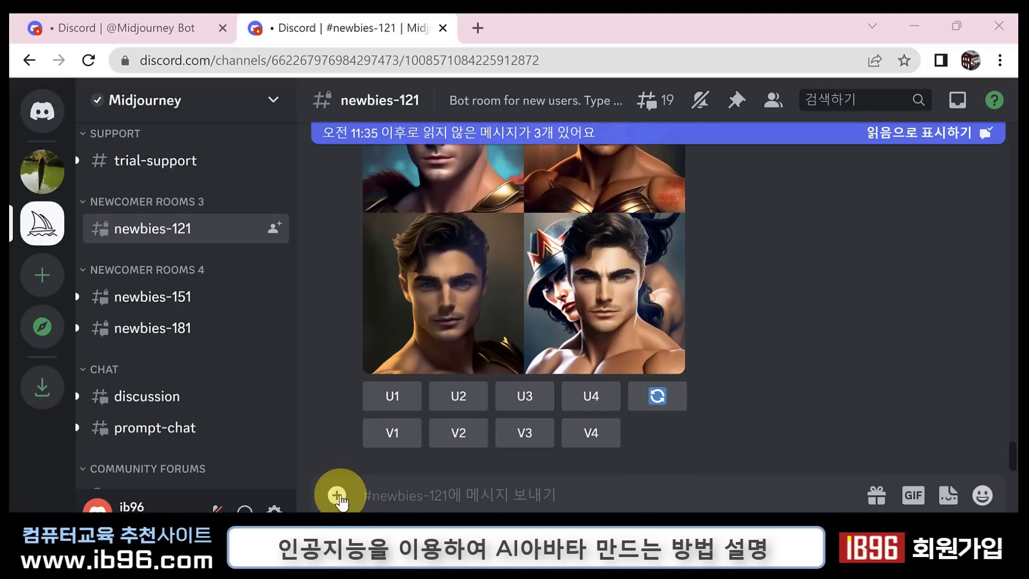
Start the Midjourney Bot's /imagine command in the newbies-121 channel, ready for a prompt
{"action": "left_click", "coordinate": [337, 495]}
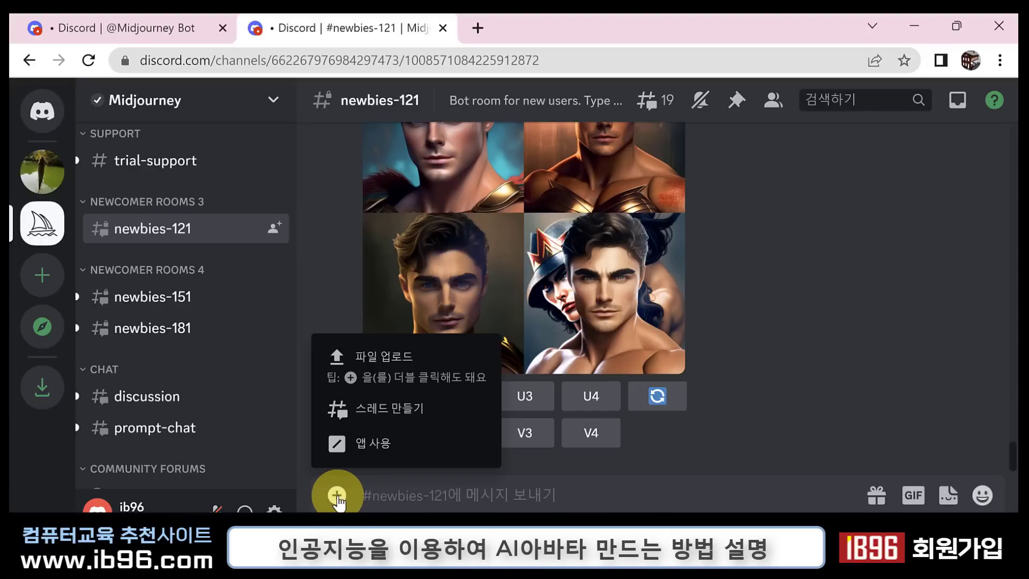
{"action": "left_click", "coordinate": [377, 448]}
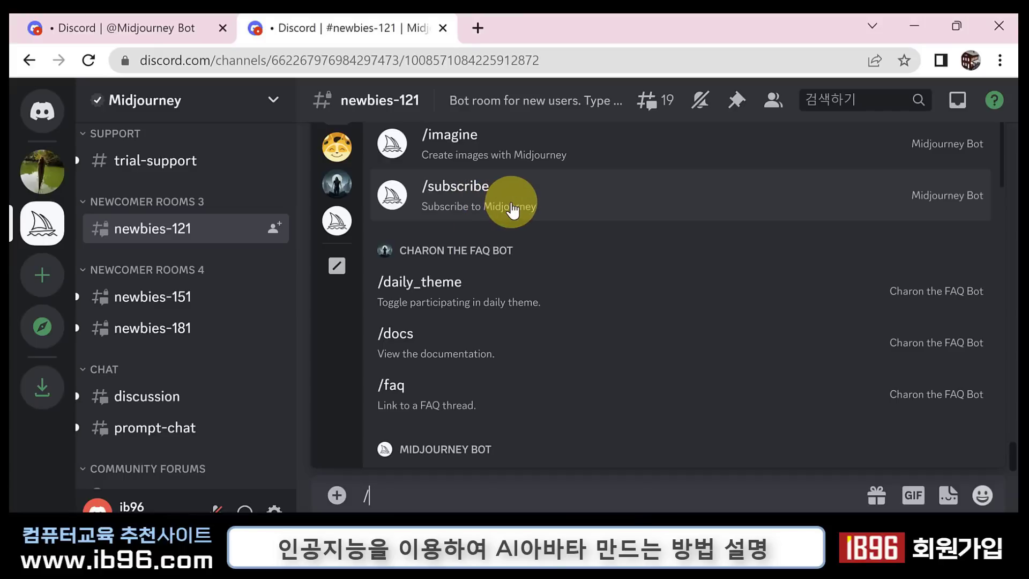
{"action": "left_click", "coordinate": [453, 153]}
{"action": "left_click", "coordinate": [495, 496]}
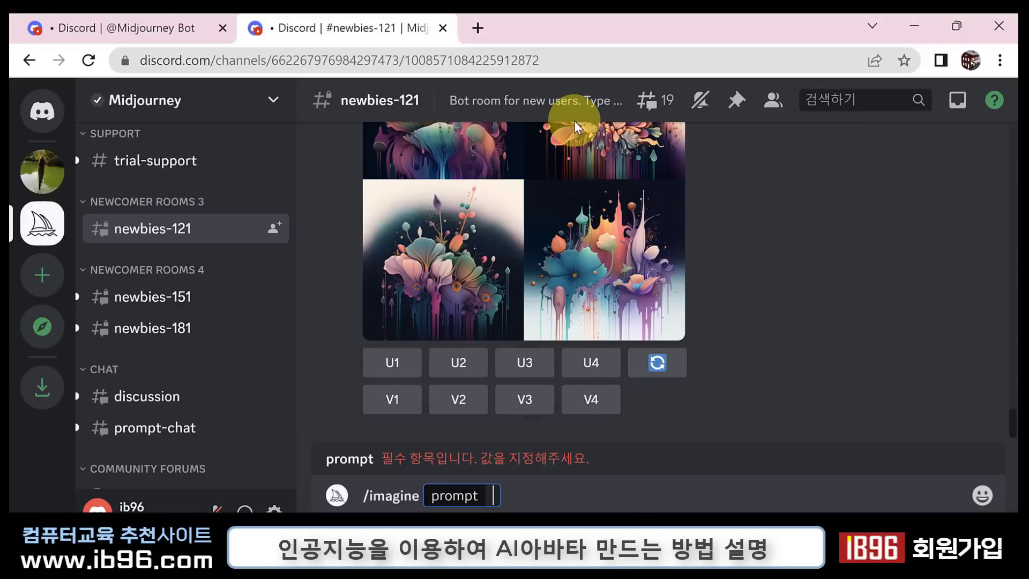
Open Google Translate in a new browser tab
{"action": "left_click", "coordinate": [477, 28]}
{"action": "left_click", "coordinate": [937, 113]}
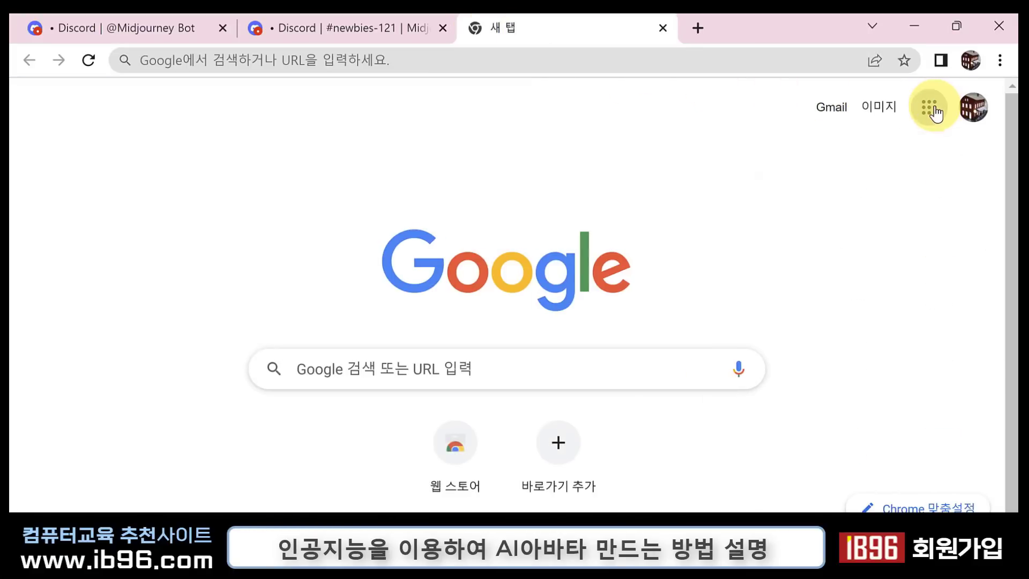
{"action": "scroll", "coordinate": [840, 277], "scroll_direction": "down", "scroll_amount": 3}
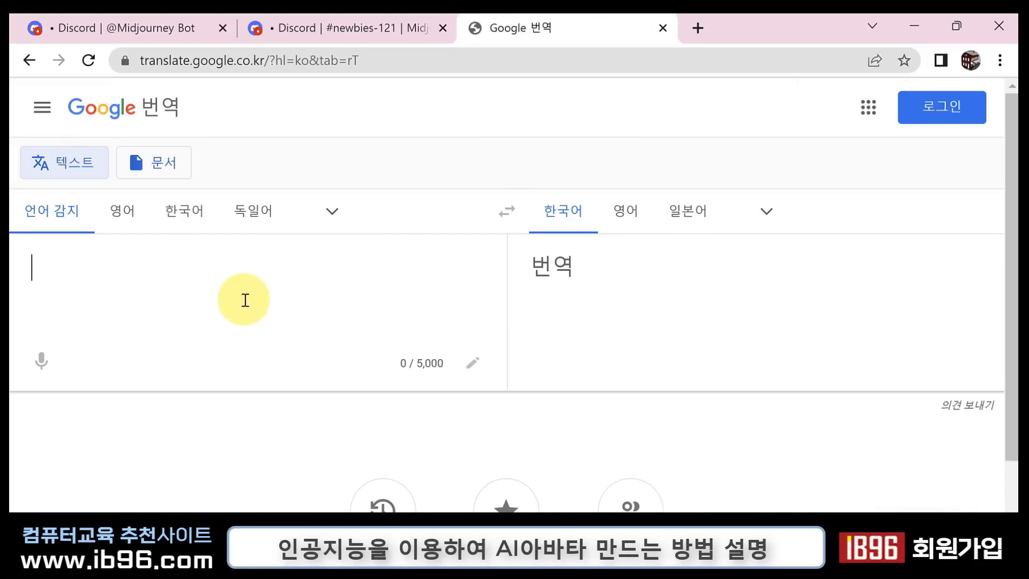
Translate "대한민국 강남거리의 밤 풍경" from Korean to English and select the translated text
{"action": "left_click", "coordinate": [198, 221]}
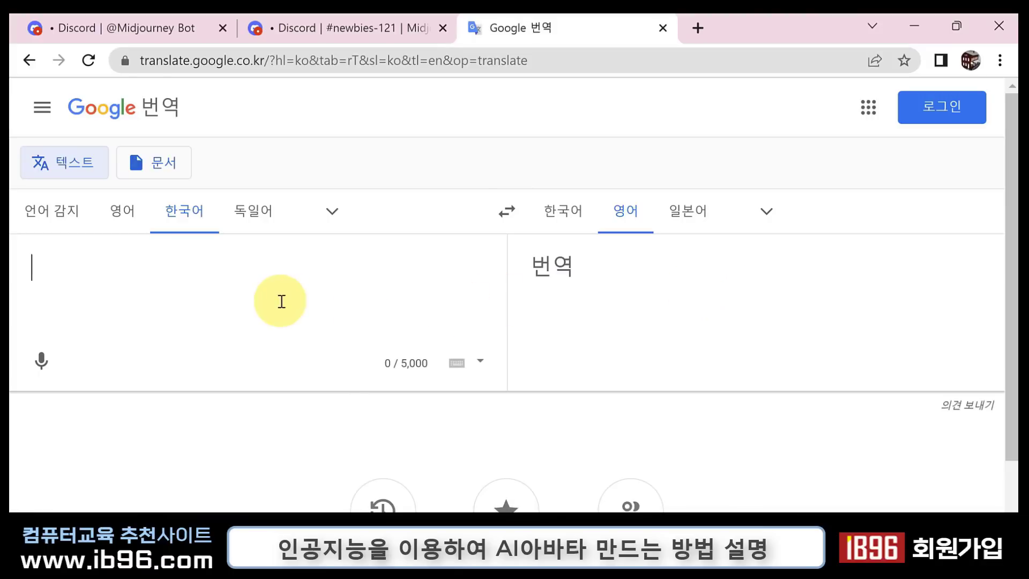
{"action": "type", "text": "대한민국 강남거리의 밤 풍경"}
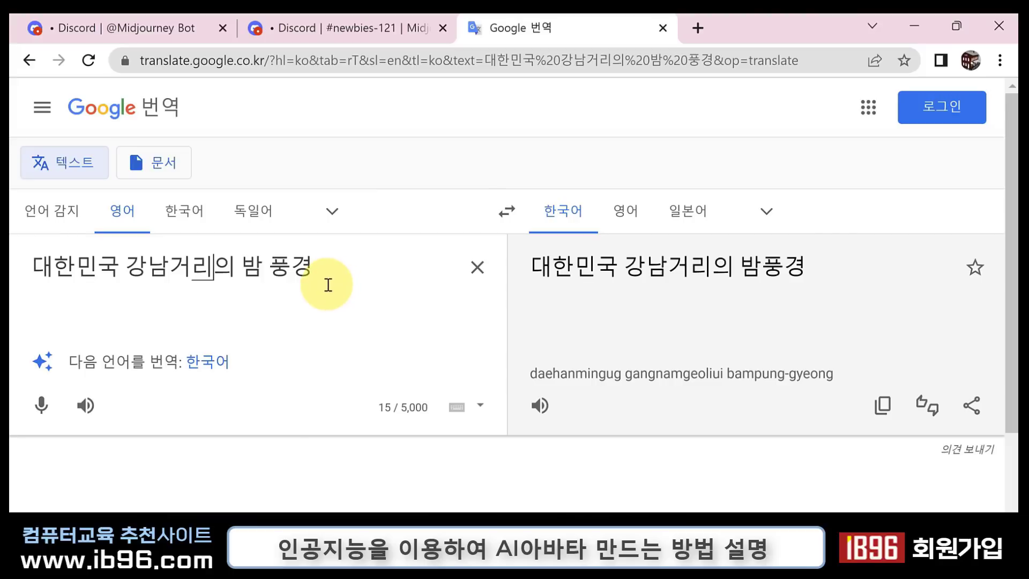
{"action": "left_click", "coordinate": [636, 219]}
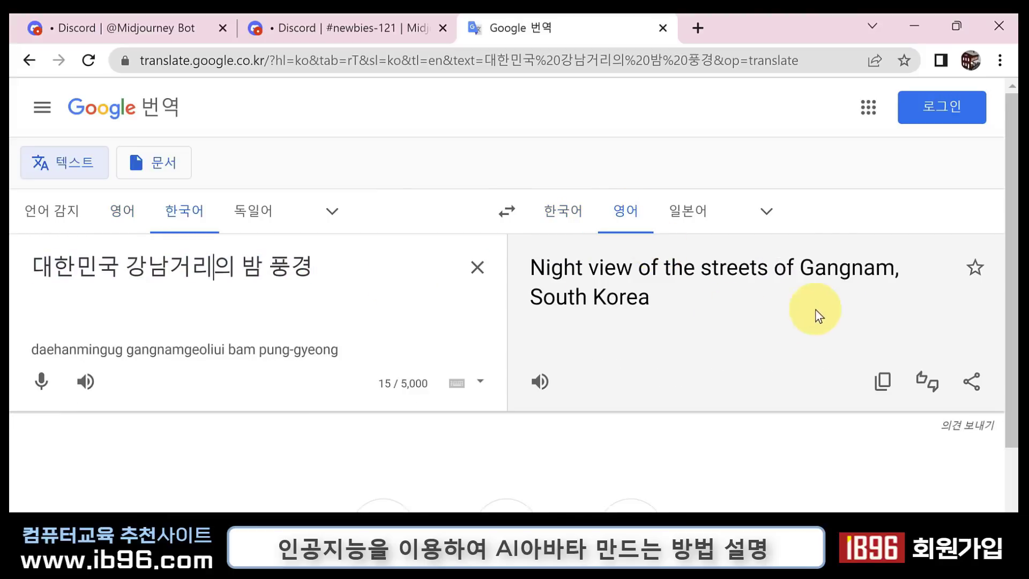
{"action": "triple_click", "coordinate": [609, 299]}
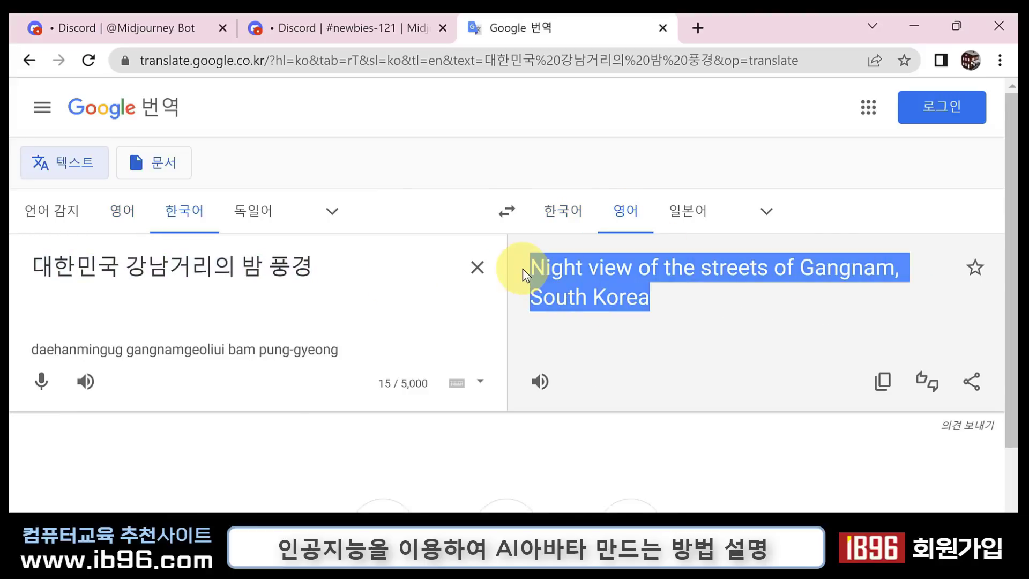
Submit "Night view of the streets of Gangnam, South Korea" as the /imagine prompt in newbies-121 and find its job post
{"action": "left_click", "coordinate": [368, 35]}
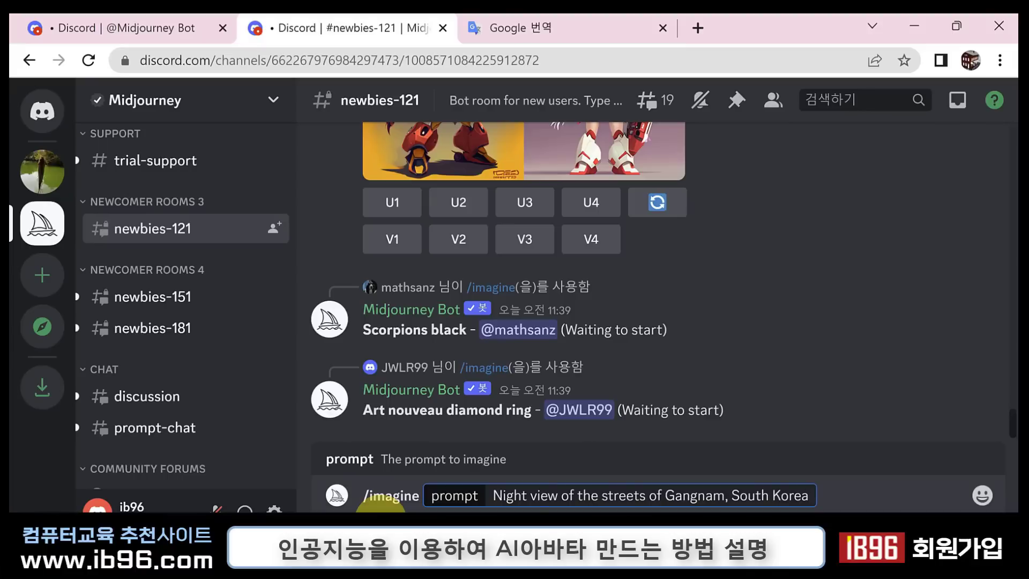
{"action": "key", "text": "Return"}
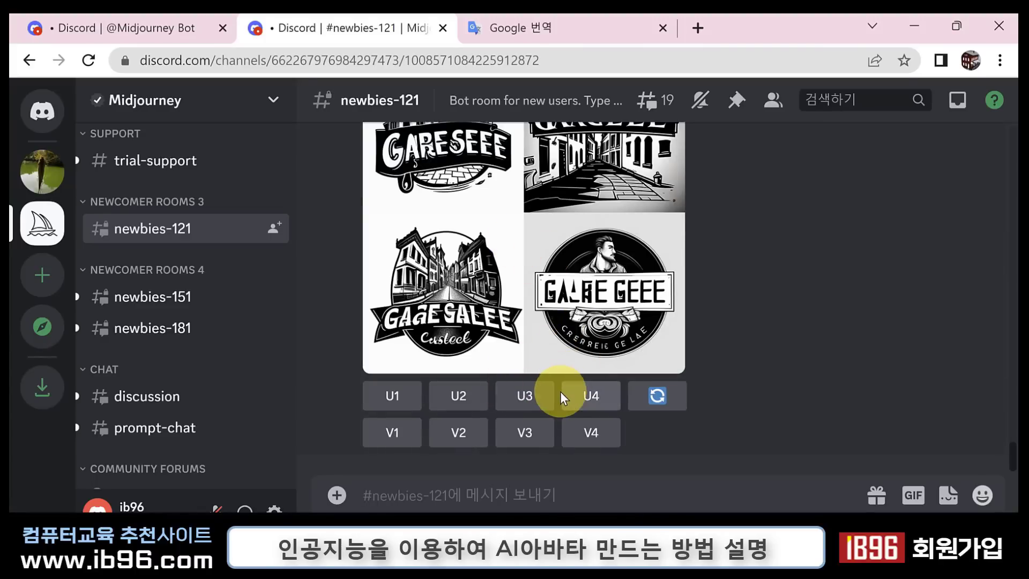
{"action": "scroll", "coordinate": [548, 395], "scroll_direction": "up", "scroll_amount": 5}
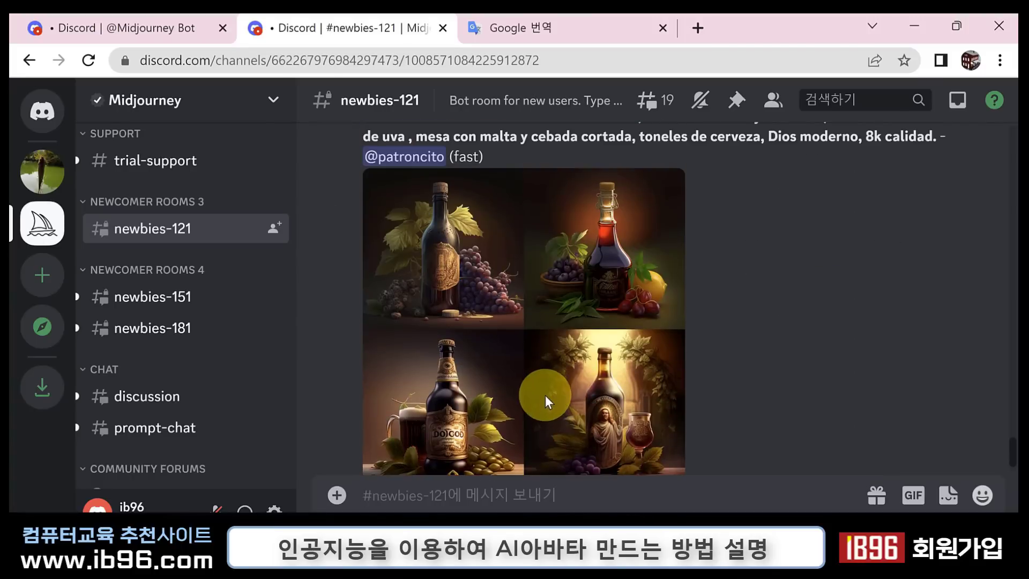
{"action": "scroll", "coordinate": [538, 397], "scroll_direction": "up", "scroll_amount": 3}
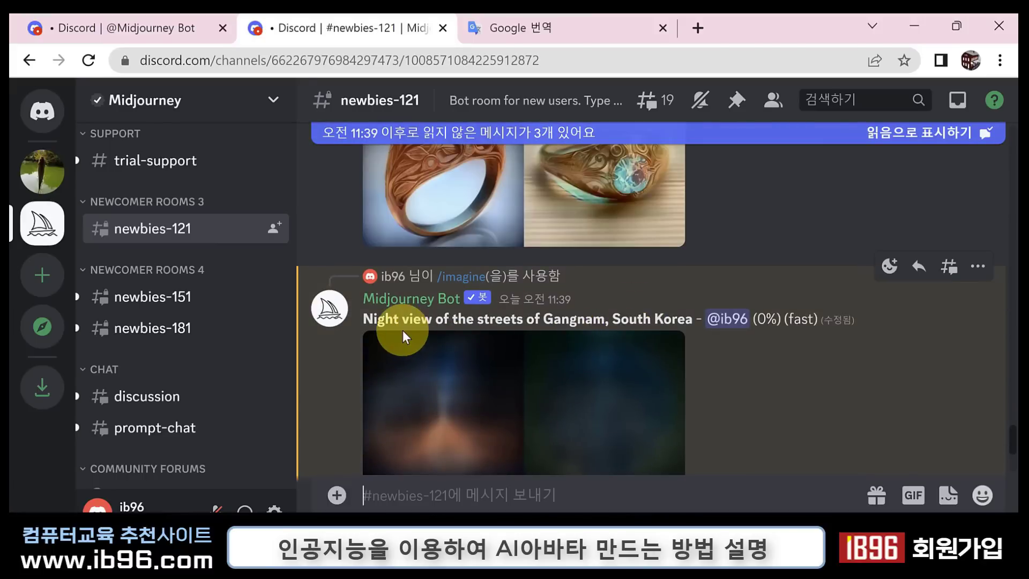
{"action": "scroll", "coordinate": [616, 321], "scroll_direction": "down", "scroll_amount": 1}
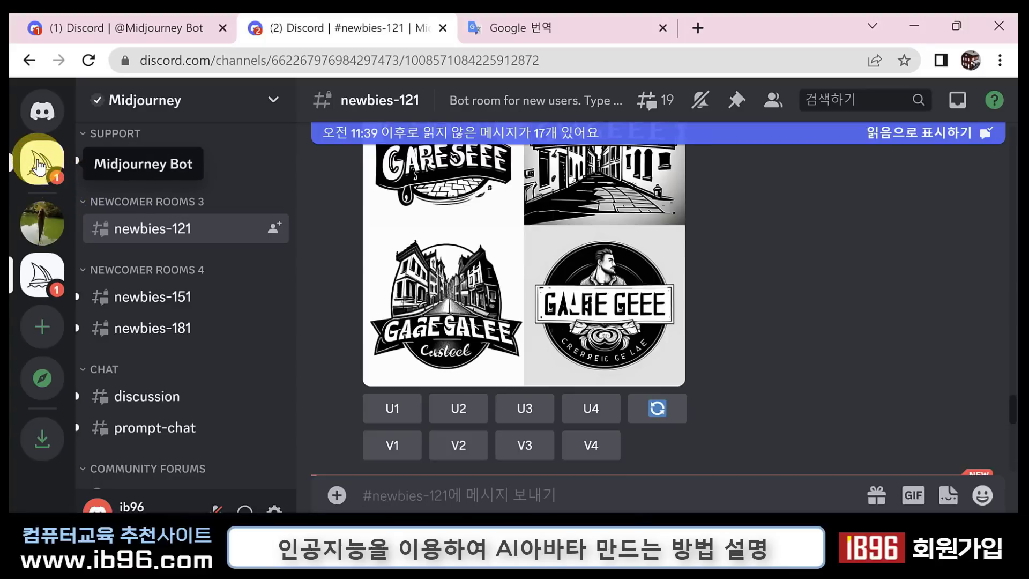
View the Gangnam night images in the Midjourney Bot's direct message and go from there to the original post in newbies-121
{"action": "left_click", "coordinate": [39, 167]}
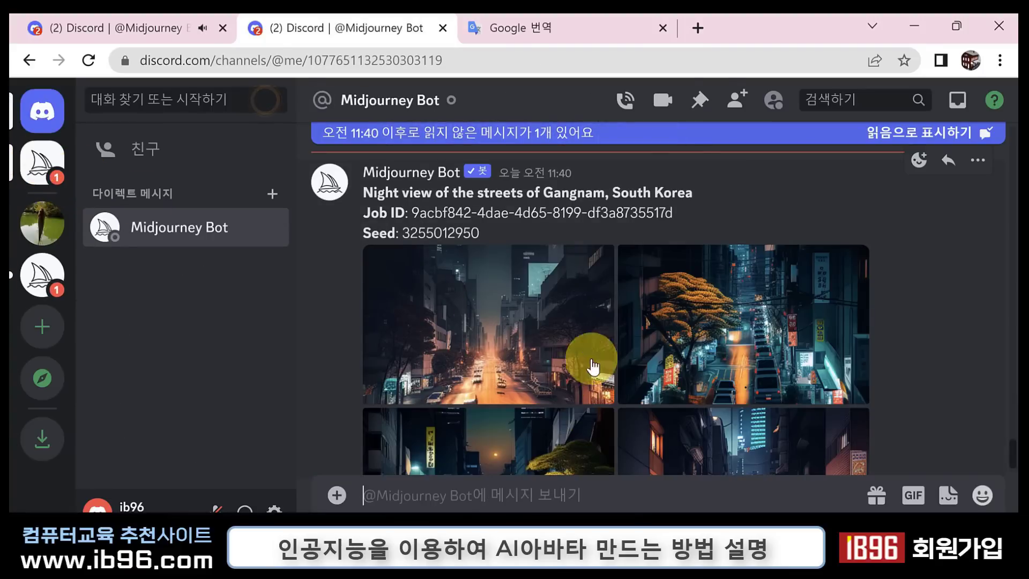
{"action": "scroll", "coordinate": [641, 396], "scroll_direction": "down", "scroll_amount": 1}
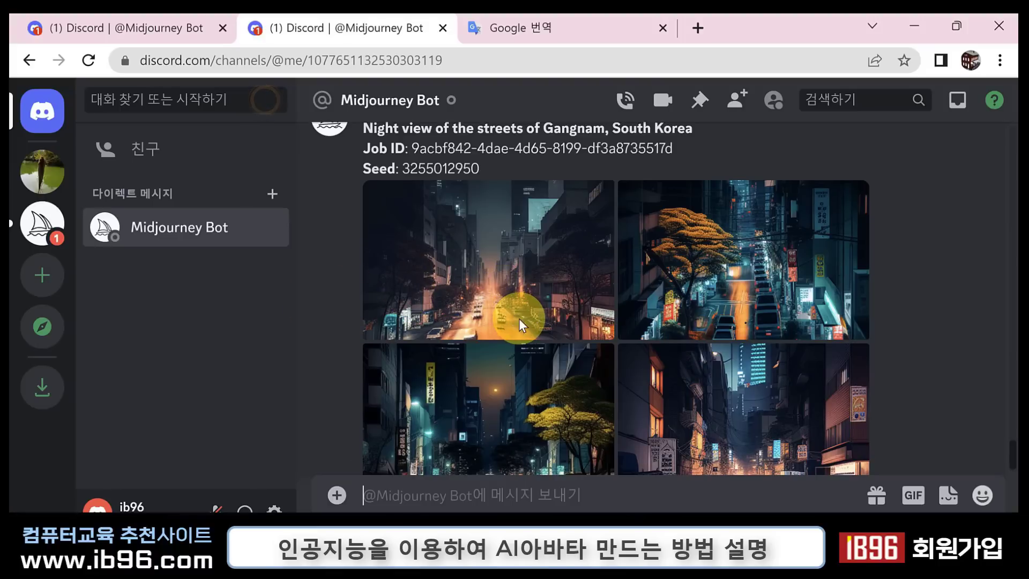
{"action": "scroll", "coordinate": [520, 321], "scroll_direction": "down", "scroll_amount": 2}
{"action": "left_click", "coordinate": [394, 431]}
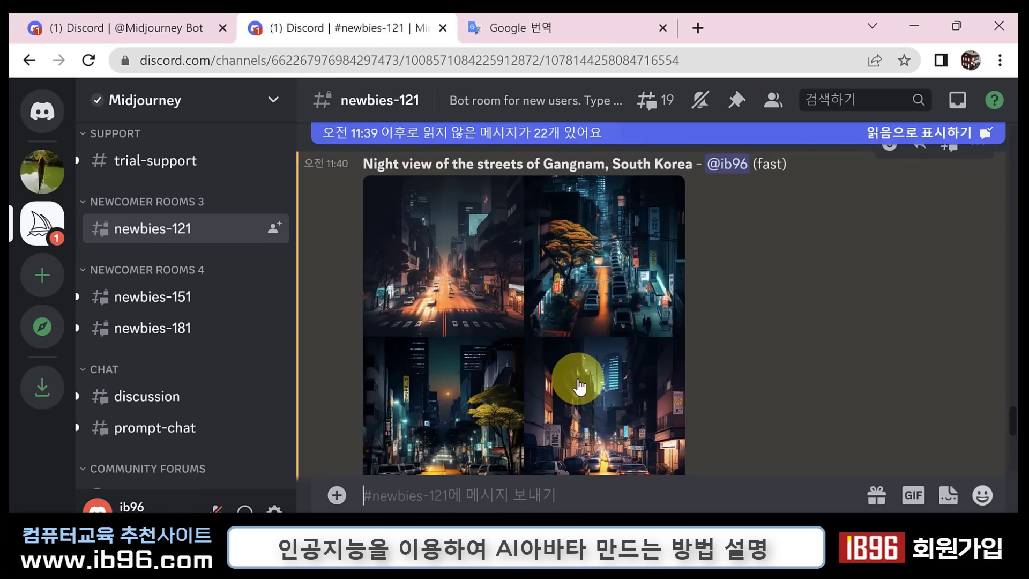
{"action": "scroll", "coordinate": [577, 380], "scroll_direction": "down", "scroll_amount": 11}
{"action": "scroll", "coordinate": [571, 381], "scroll_direction": "up", "scroll_amount": 17}
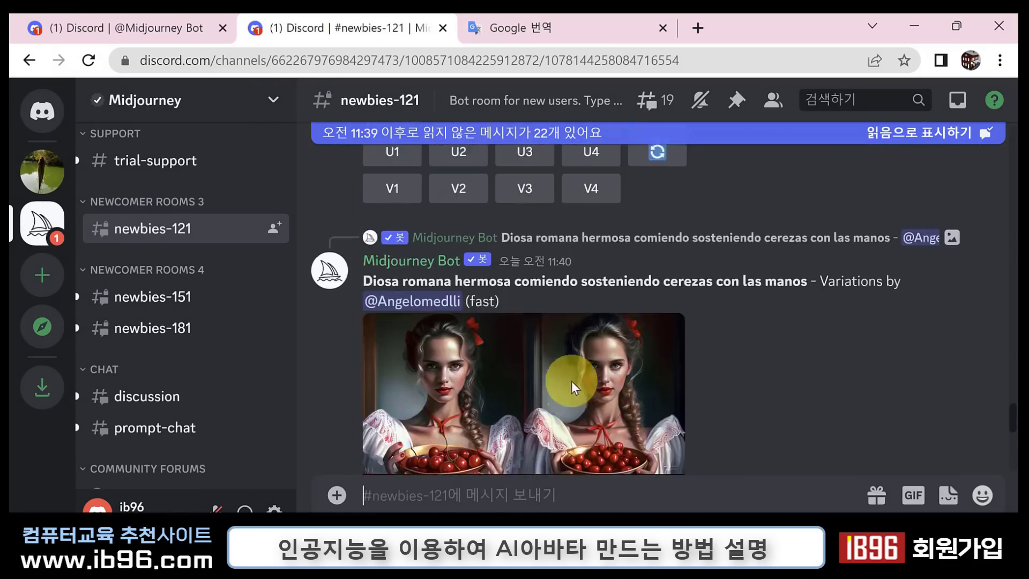
{"action": "scroll", "coordinate": [571, 381], "scroll_direction": "up", "scroll_amount": 5}
{"action": "scroll", "coordinate": [571, 381], "scroll_direction": "down", "scroll_amount": 8}
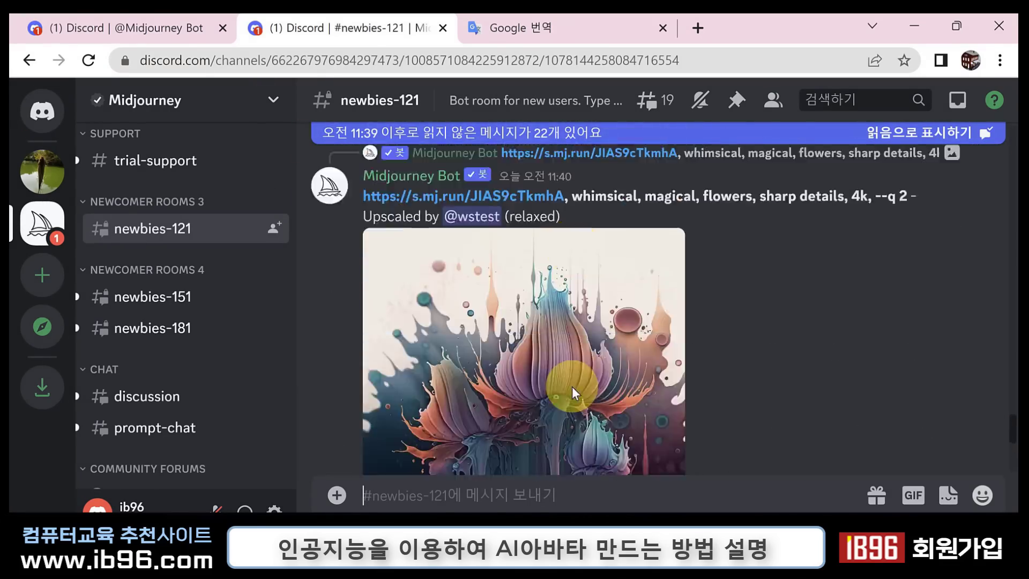
{"action": "scroll", "coordinate": [571, 387], "scroll_direction": "down", "scroll_amount": 8}
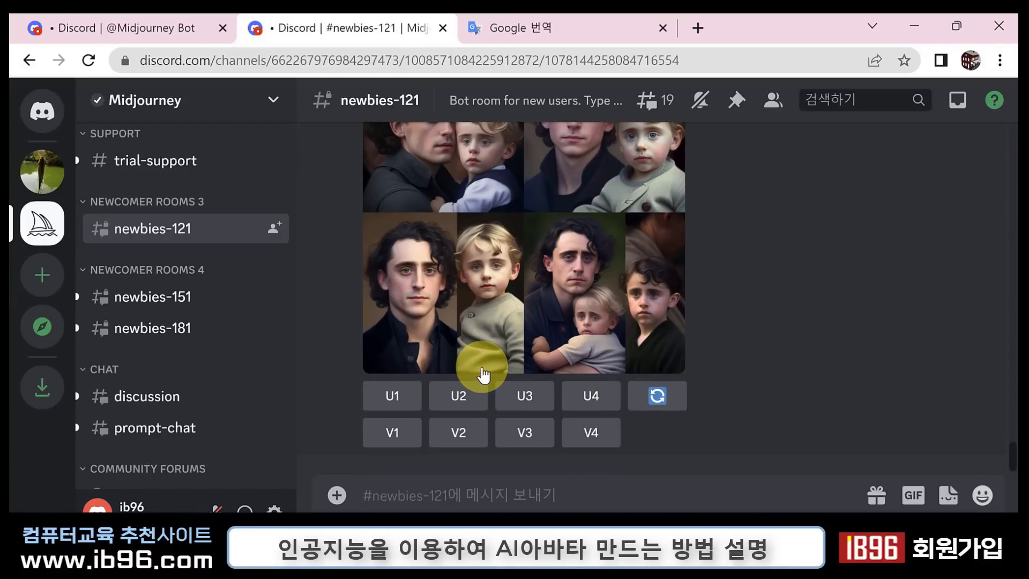
Run the Midjourney Bot's /prefer auto_dm command from the list of app commands in newbies-121
{"action": "left_click", "coordinate": [338, 497]}
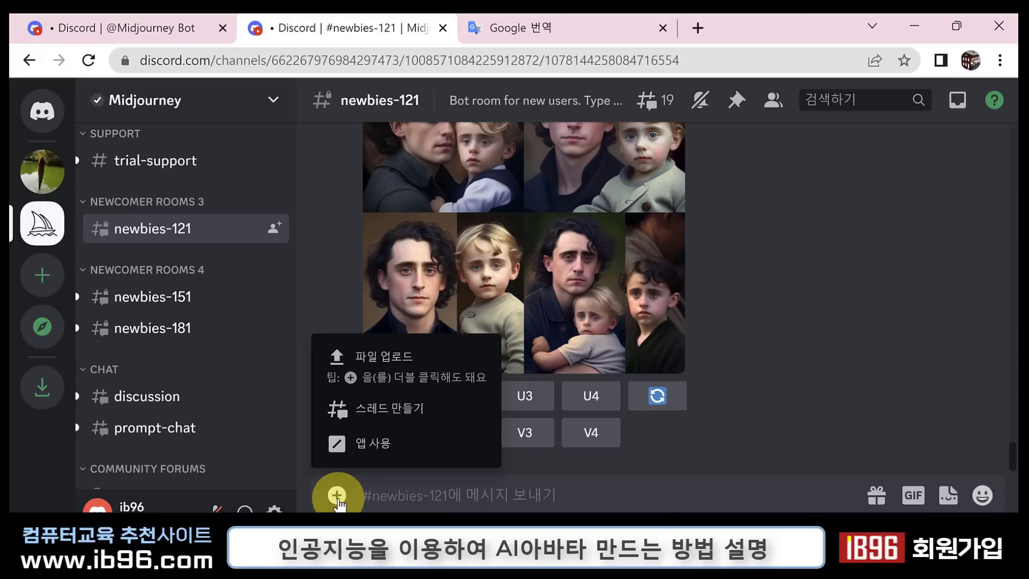
{"action": "left_click", "coordinate": [360, 454]}
{"action": "scroll", "coordinate": [496, 302], "scroll_direction": "down", "scroll_amount": 4}
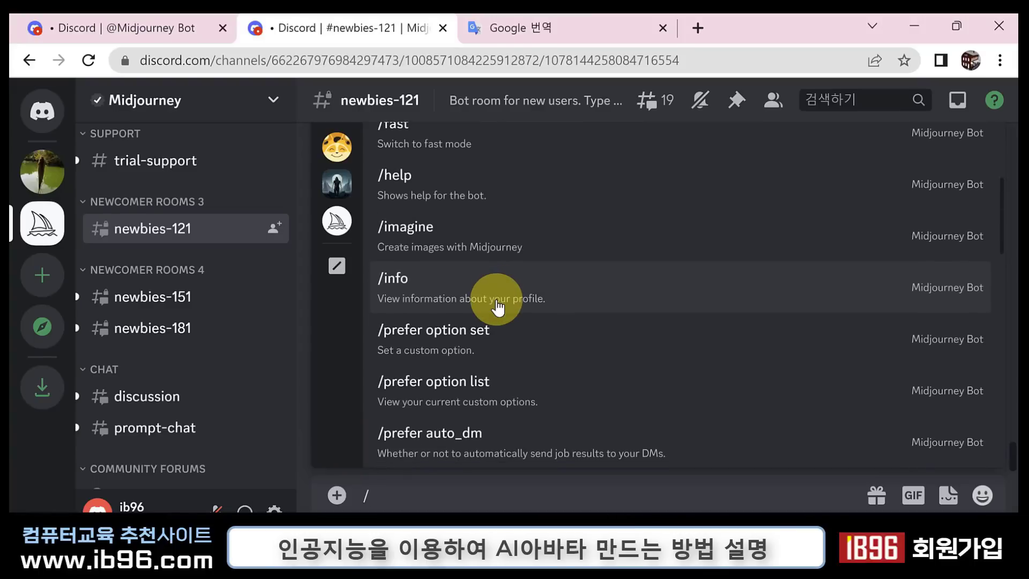
{"action": "scroll", "coordinate": [497, 305], "scroll_direction": "down", "scroll_amount": 3}
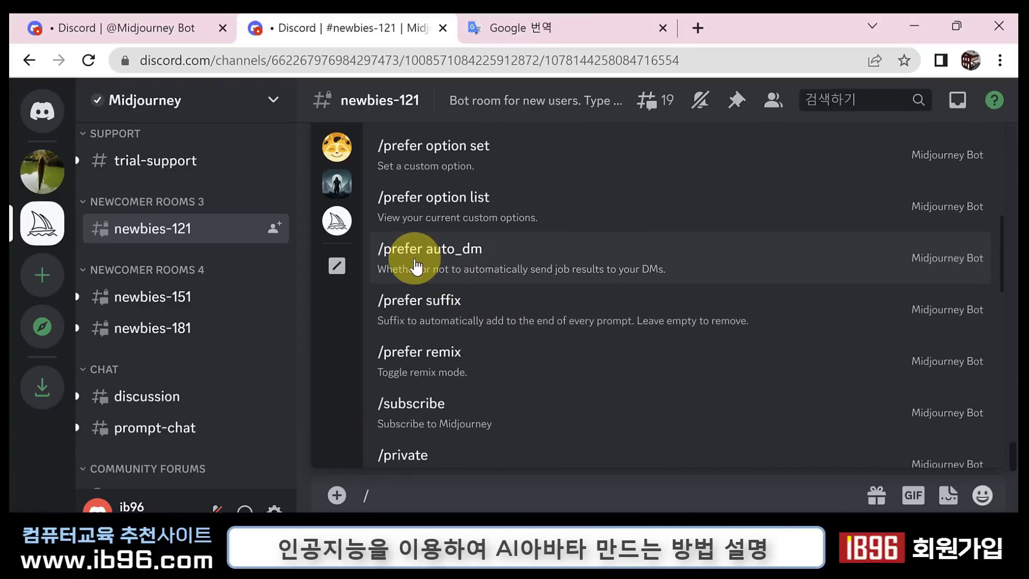
{"action": "left_click", "coordinate": [473, 262]}
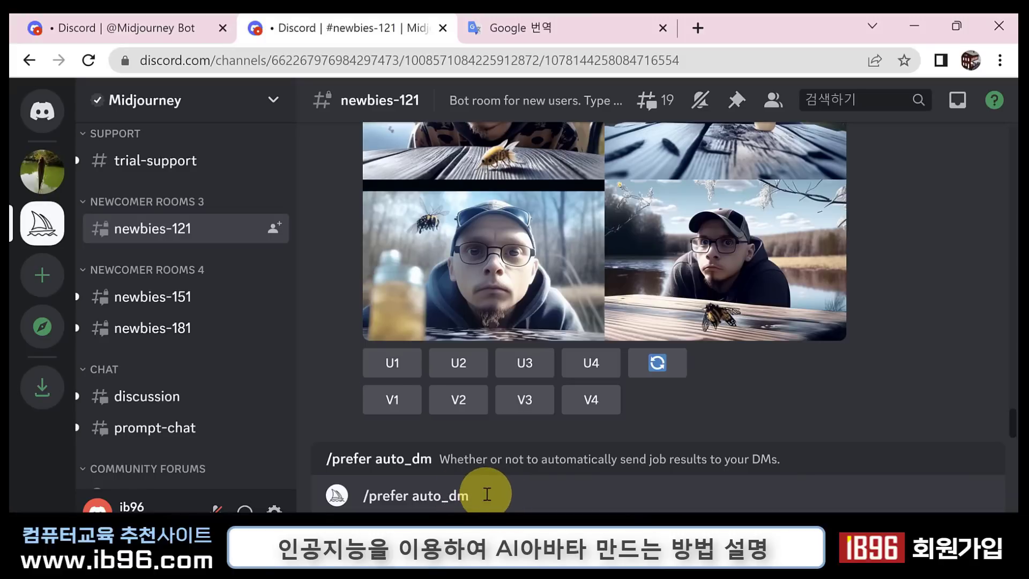
{"action": "key", "text": "Return"}
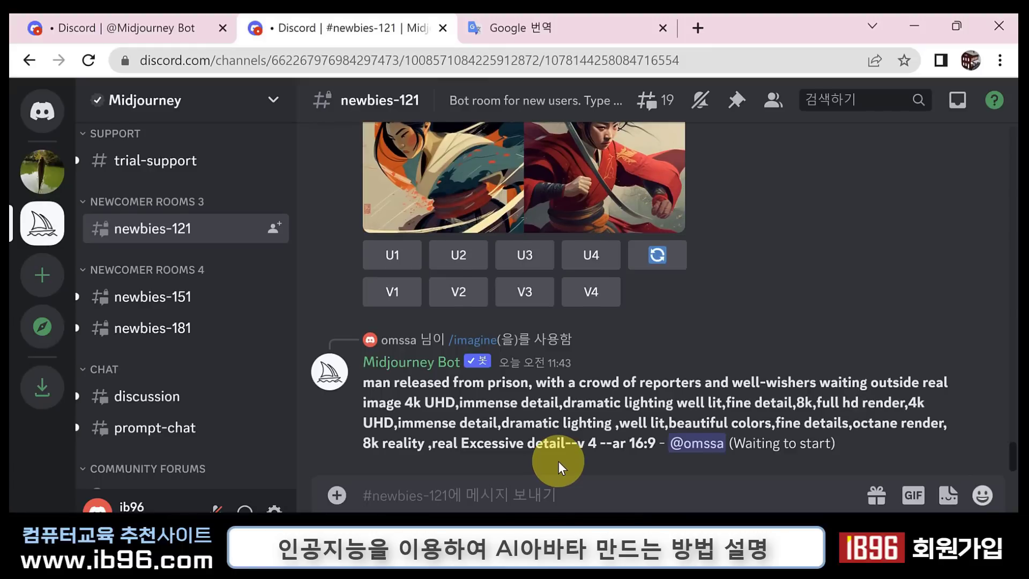
Look through the earlier prompts and images in newbies-121, examining how other members word their image descriptions
{"action": "scroll", "coordinate": [557, 409], "scroll_direction": "up", "scroll_amount": 10}
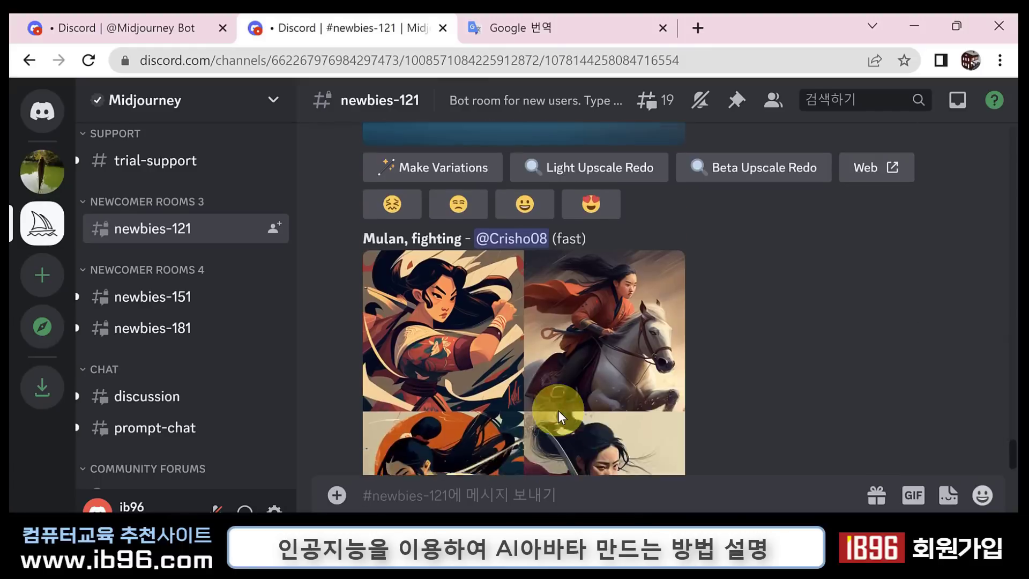
{"action": "scroll", "coordinate": [558, 410], "scroll_direction": "up", "scroll_amount": 15}
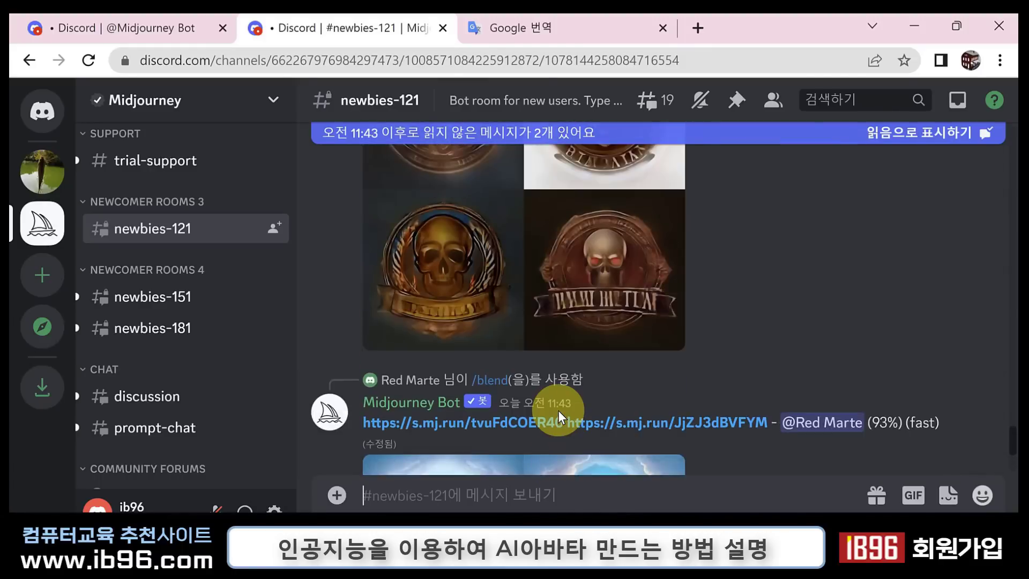
{"action": "scroll", "coordinate": [560, 411], "scroll_direction": "up", "scroll_amount": 15}
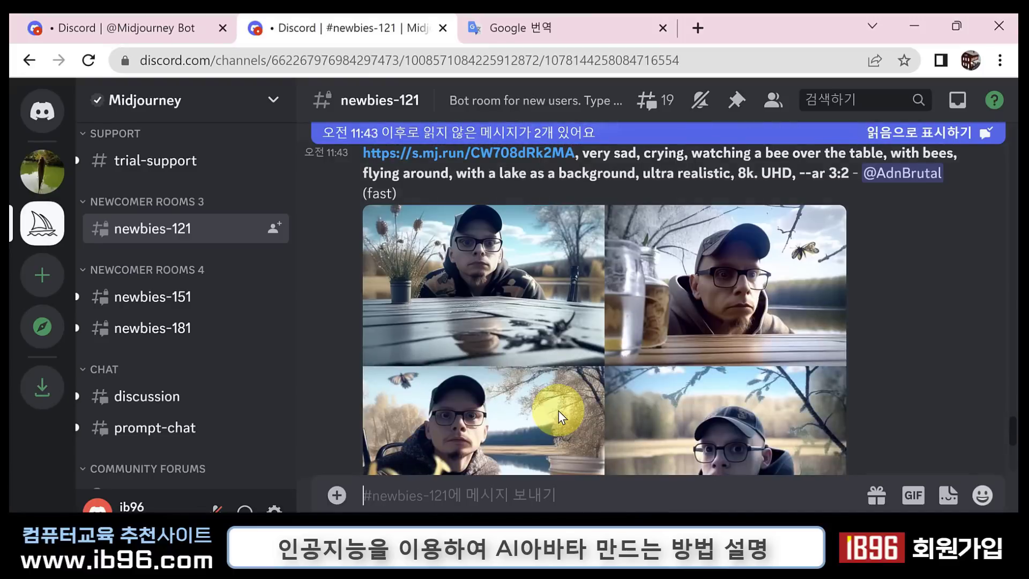
{"action": "scroll", "coordinate": [558, 410], "scroll_direction": "up", "scroll_amount": 8}
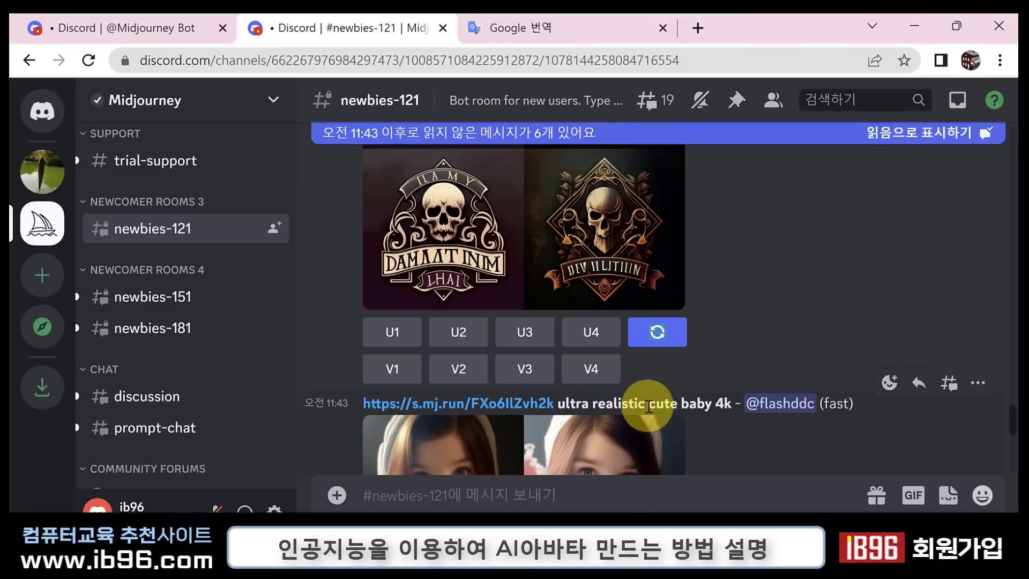
{"action": "left_click_drag", "start_coordinate": [647, 408], "coordinate": [589, 418]}
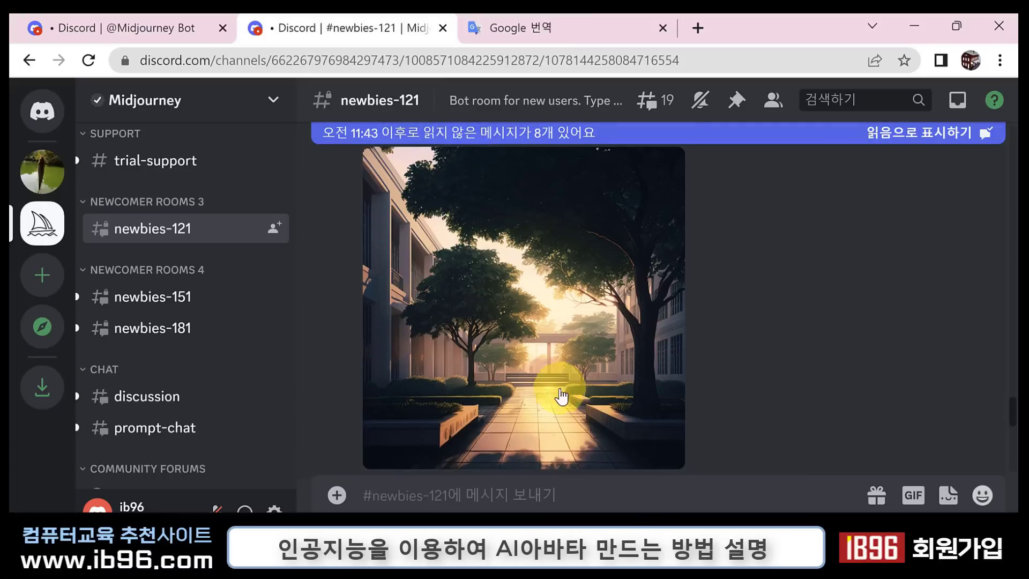
{"action": "scroll", "coordinate": [546, 399], "scroll_direction": "up", "scroll_amount": 6}
{"action": "scroll", "coordinate": [511, 299], "scroll_direction": "down", "scroll_amount": 2}
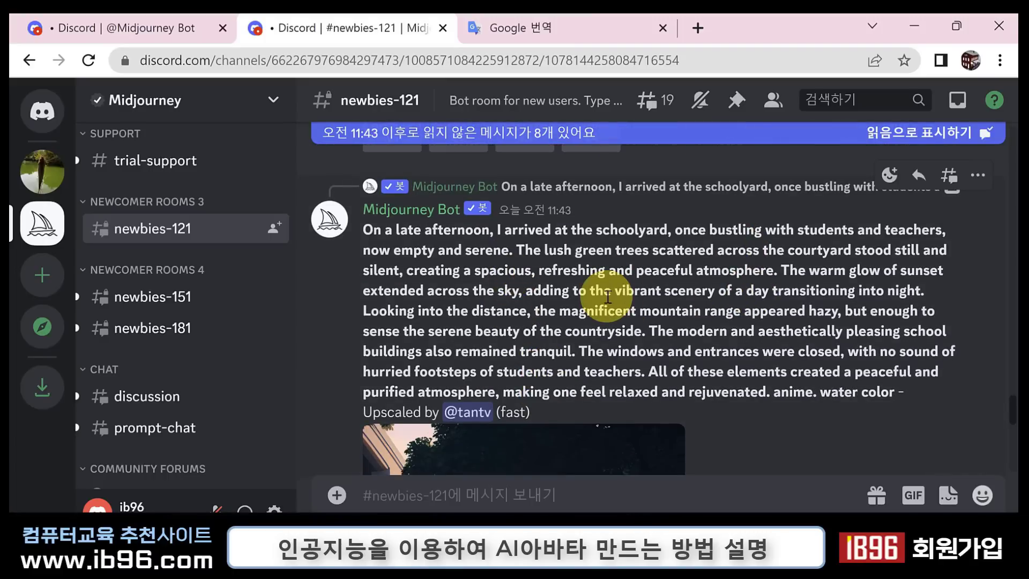
{"action": "scroll", "coordinate": [620, 345], "scroll_direction": "up", "scroll_amount": 8}
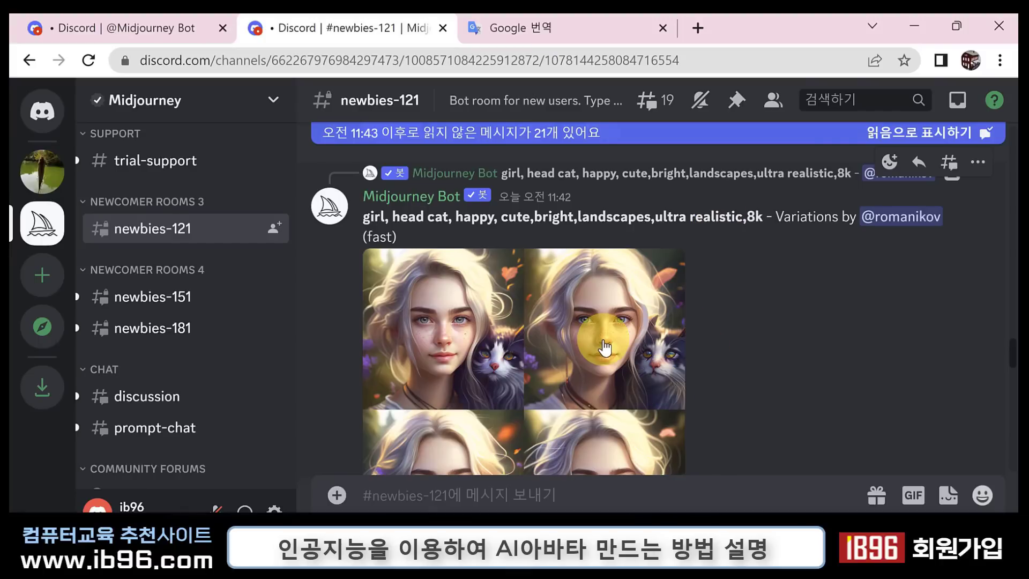
Start the /imagine command in newbies-121 with the prompt "a korean beautiful girl, fliry vibe, hyper realstic, hot,"
{"action": "left_click", "coordinate": [509, 496]}
{"action": "type", "text": "/imagine"}
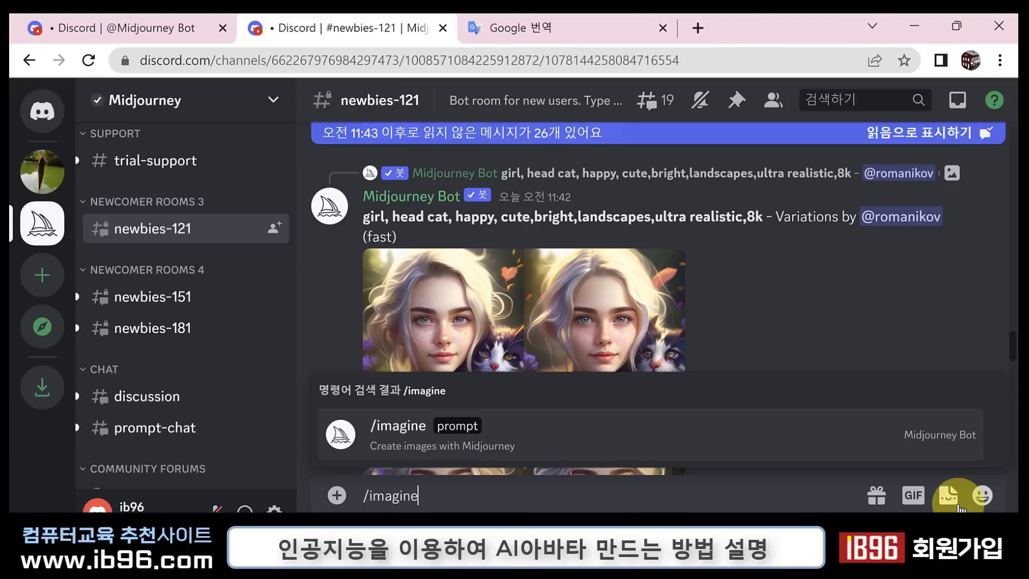
{"action": "key", "text": "Return"}
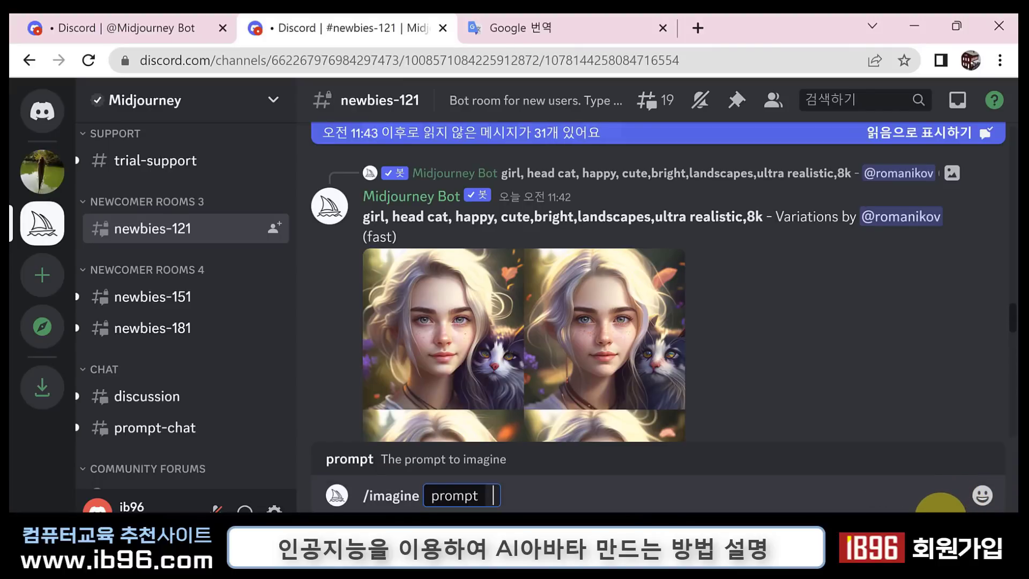
{"action": "type", "text": "a korean beautiful girl, fliry vibe, hyper realstic, hot,"}
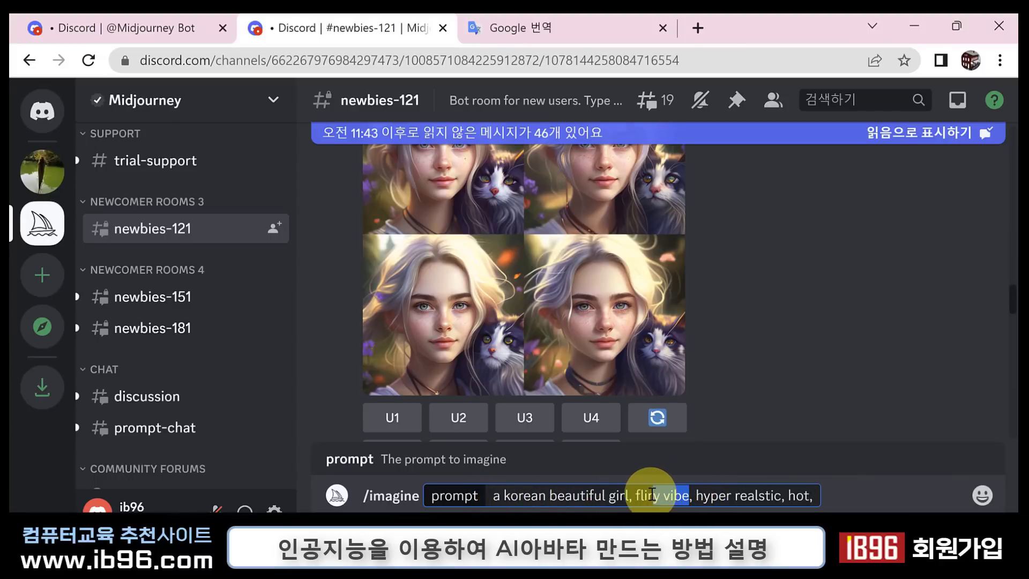
{"action": "left_click", "coordinate": [689, 496]}
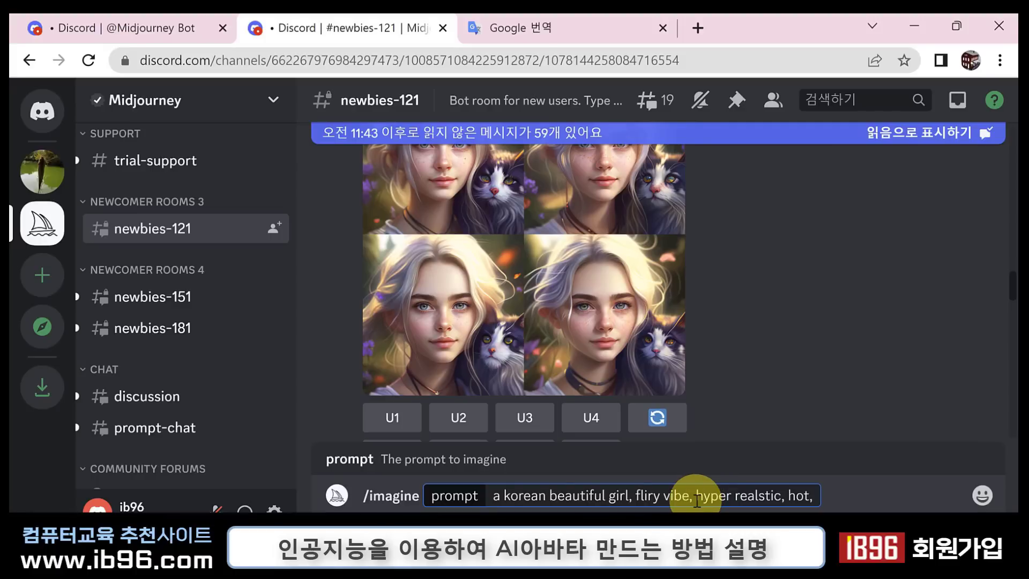
{"action": "double_click", "coordinate": [798, 496]}
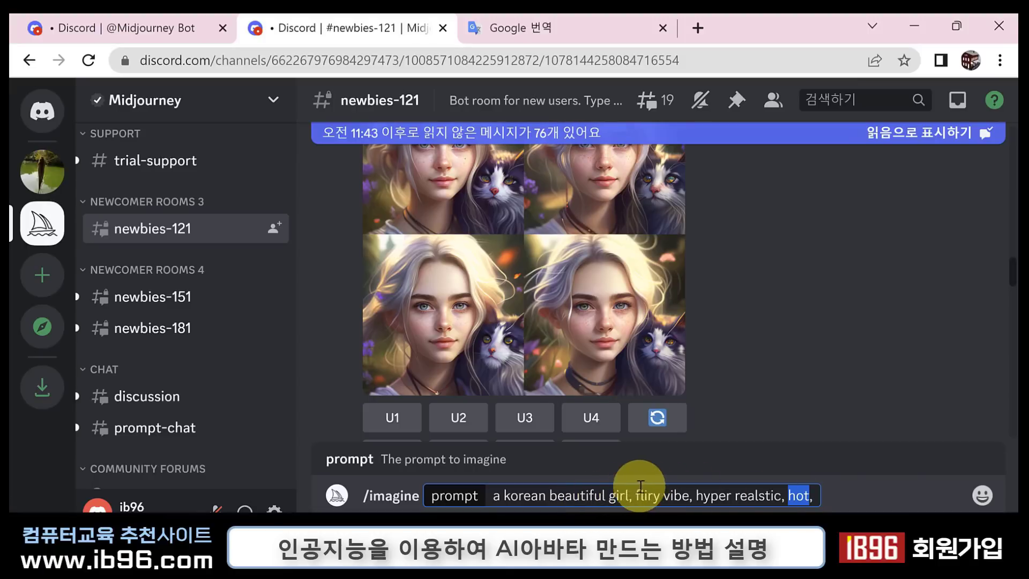
{"action": "left_click", "coordinate": [820, 501]}
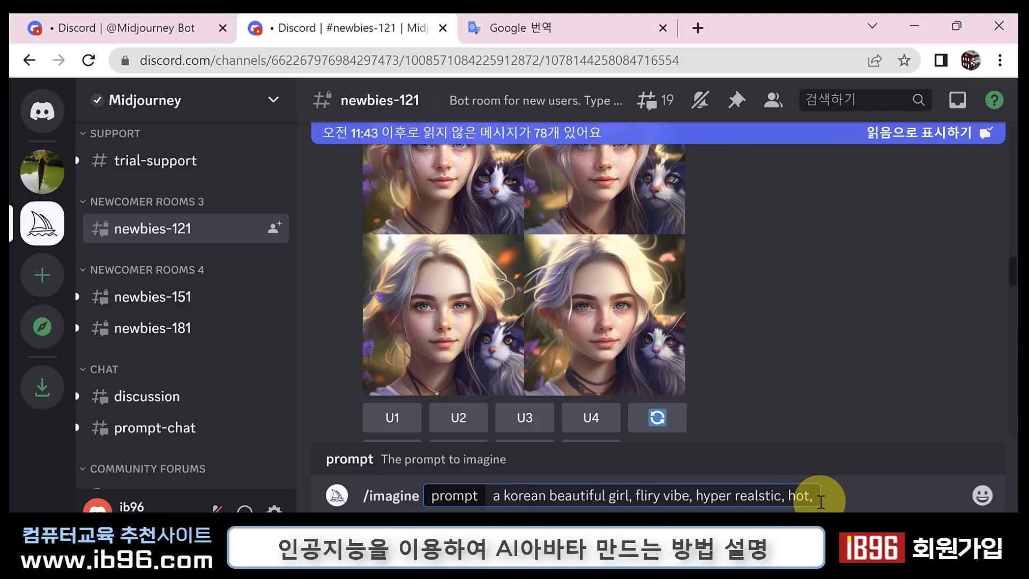
{"action": "left_click", "coordinate": [732, 495]}
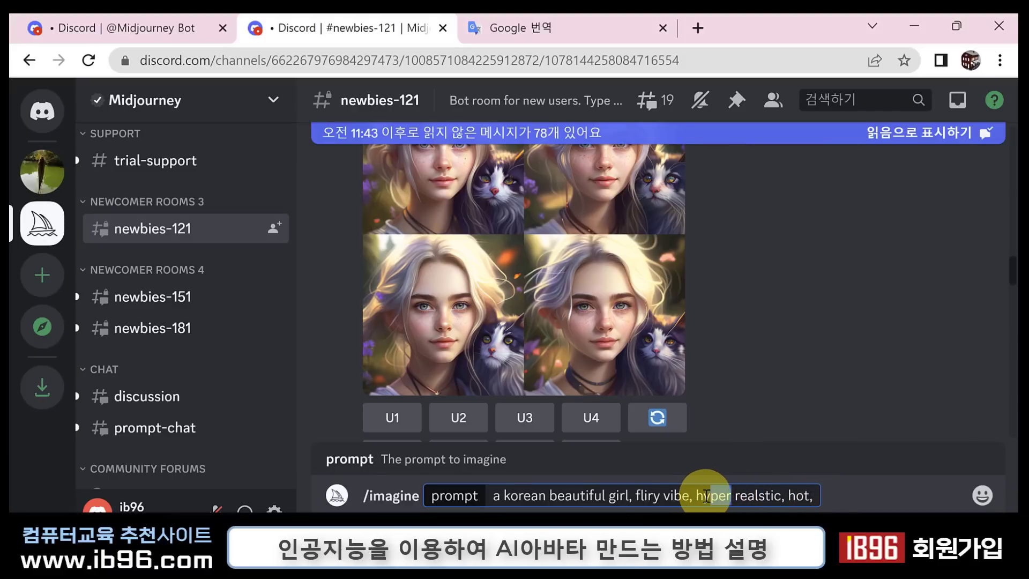
{"action": "double_click", "coordinate": [698, 495]}
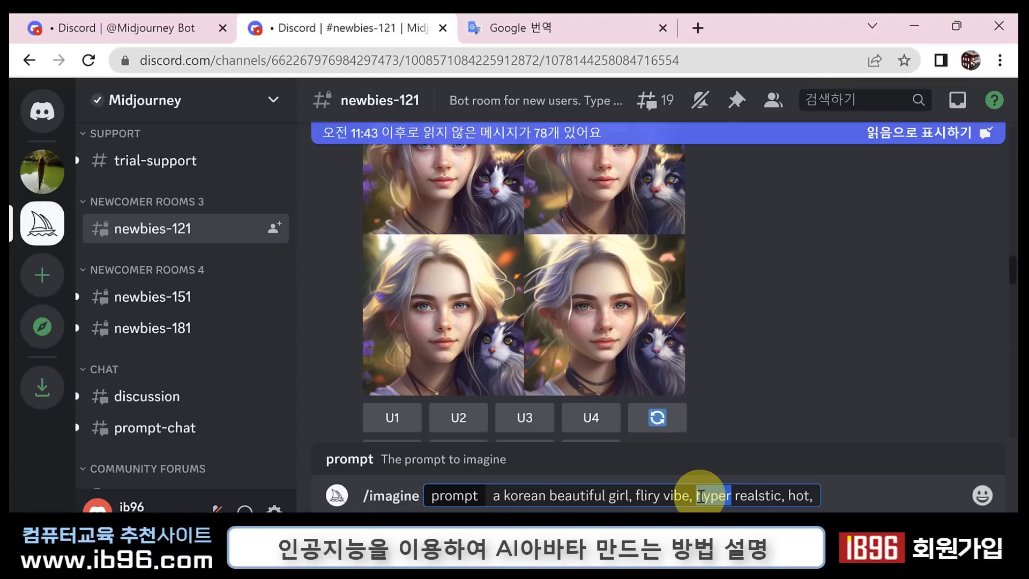
Replace the prompt's final comma with ". --ar 1920:1080", submit it, and find its job post in the channel
{"action": "left_click", "coordinate": [813, 496]}
{"action": "key", "text": "BackSpace"}
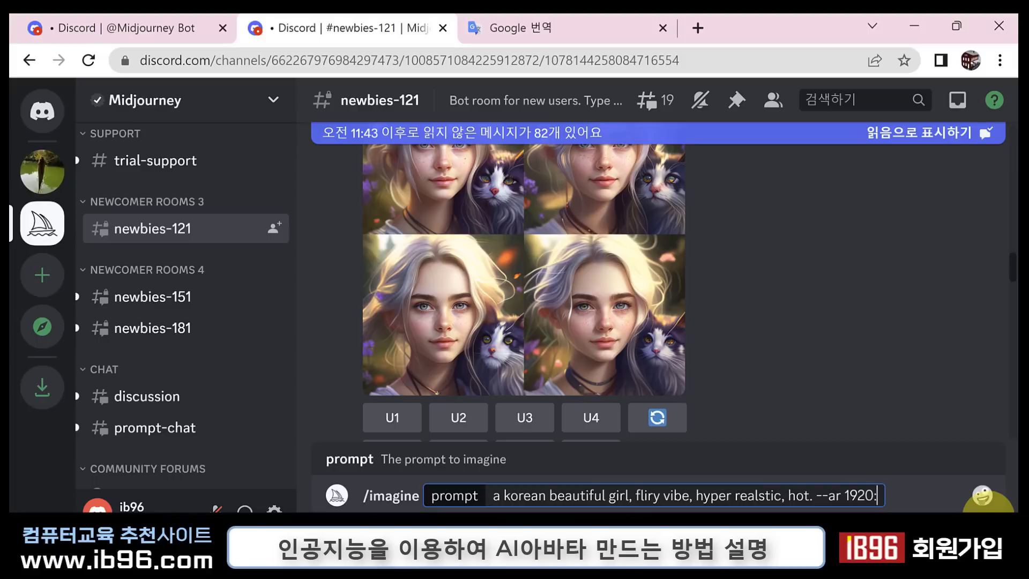
{"action": "type", "text": "080"}
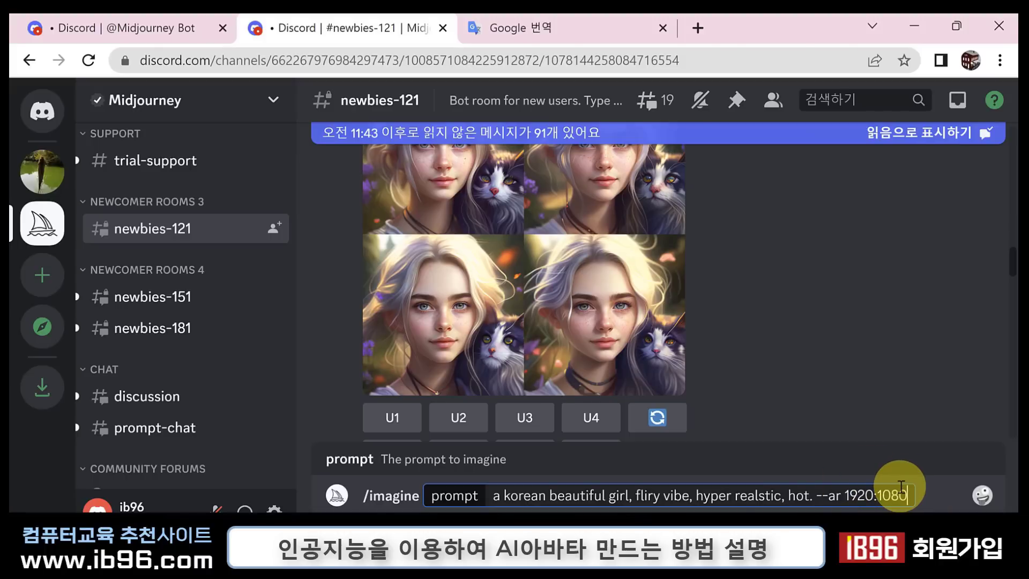
{"action": "key", "text": "Return"}
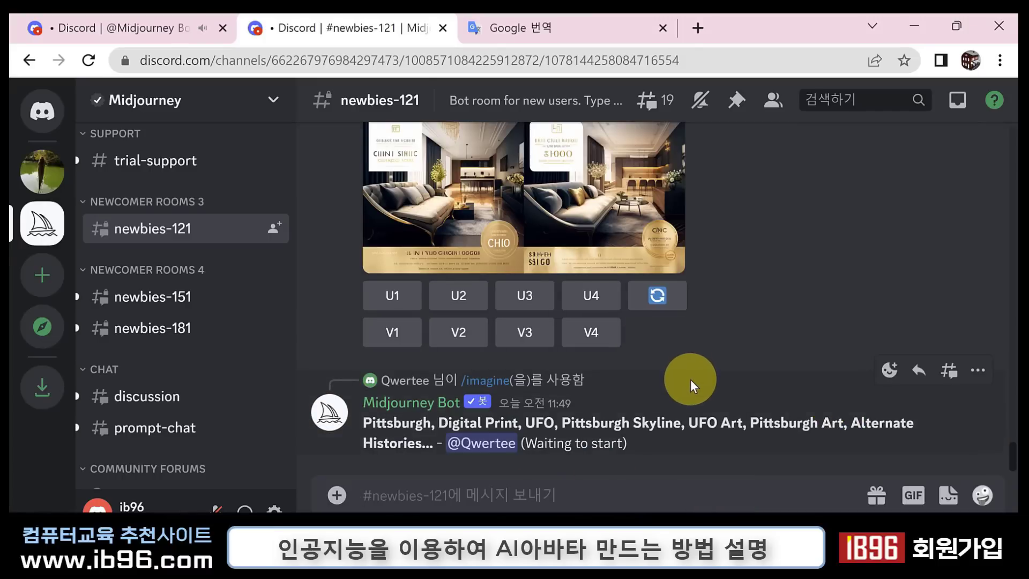
{"action": "scroll", "coordinate": [680, 422], "scroll_direction": "up", "scroll_amount": 4}
{"action": "scroll", "coordinate": [680, 423], "scroll_direction": "up", "scroll_amount": 2}
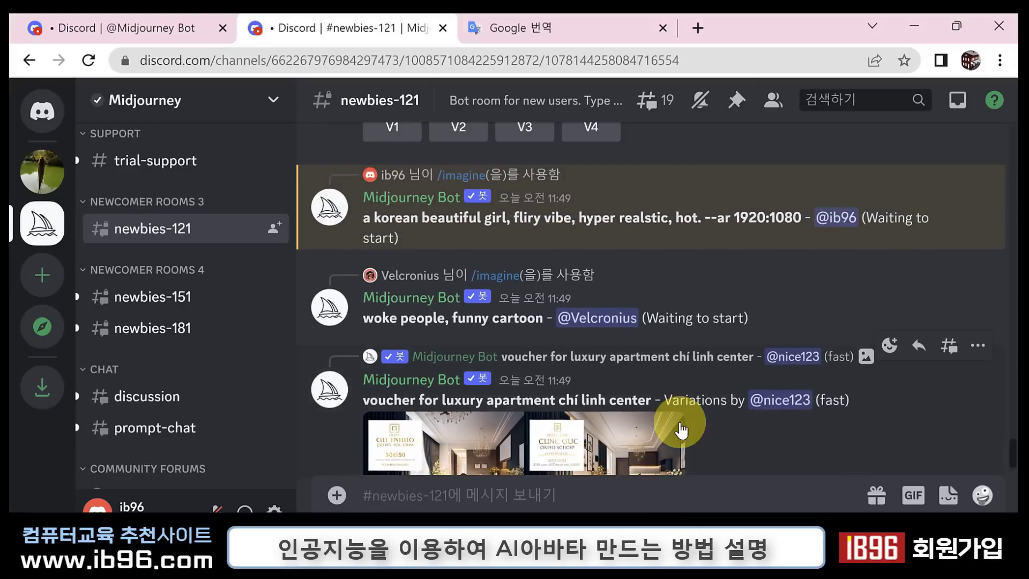
Run the /imagine command in newbies-121 with the prompt "light, forest, rabbit, happy. --ar 1920:1080"
{"action": "scroll", "coordinate": [681, 429], "scroll_direction": "up", "scroll_amount": 2}
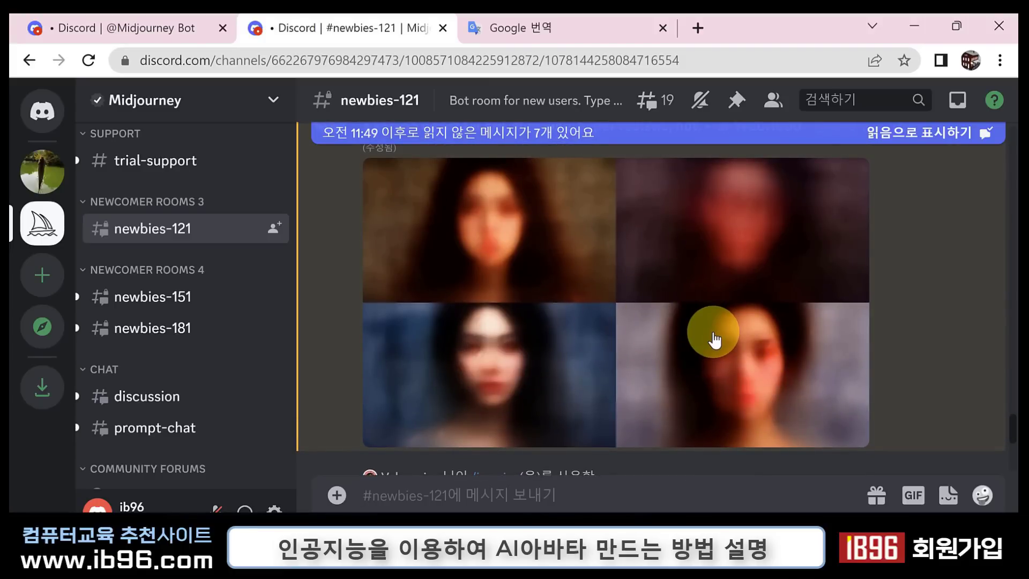
{"action": "scroll", "coordinate": [714, 335], "scroll_direction": "down", "scroll_amount": 15}
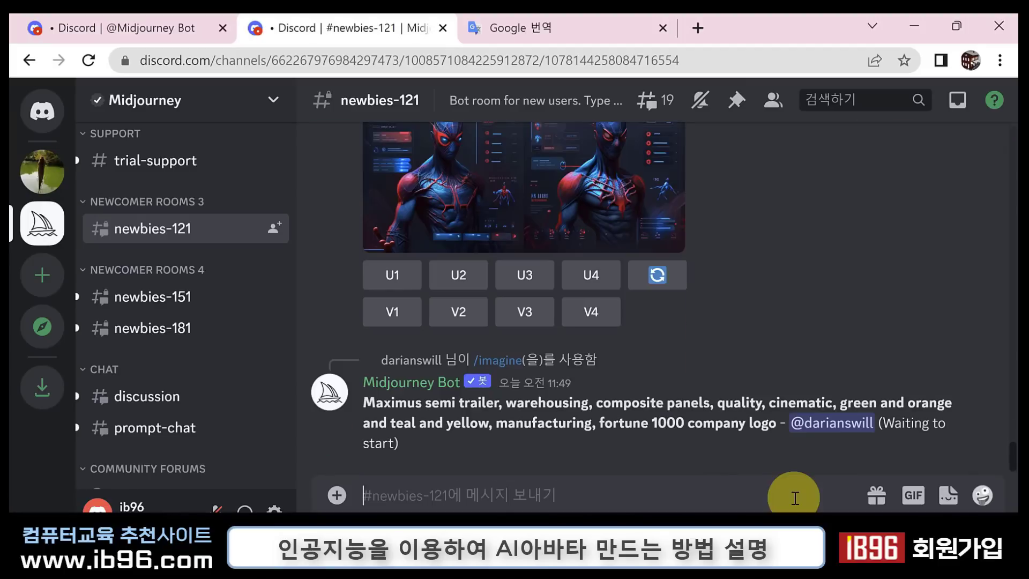
{"action": "type", "text": "/imagine"}
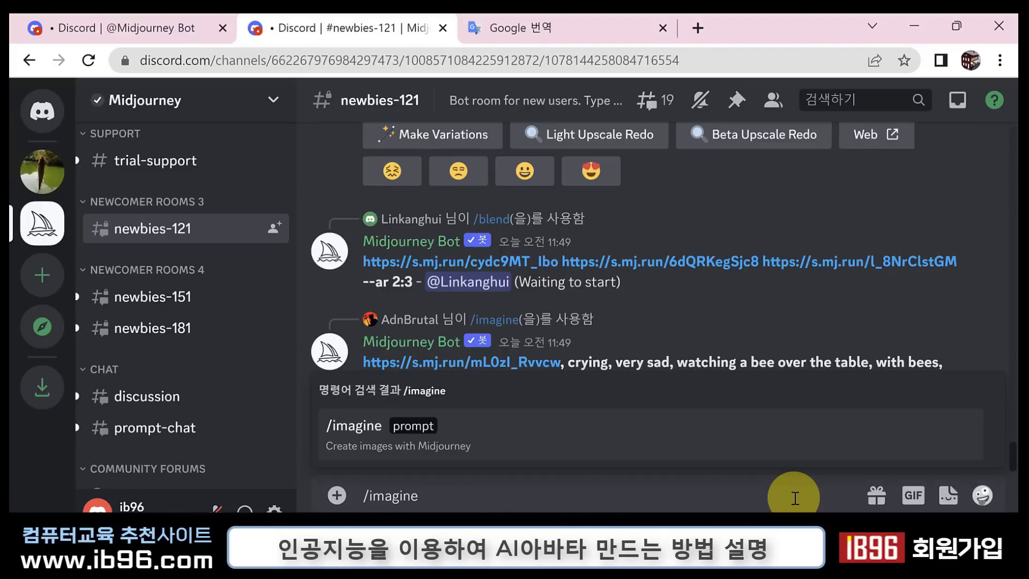
{"action": "key", "text": "Tab"}
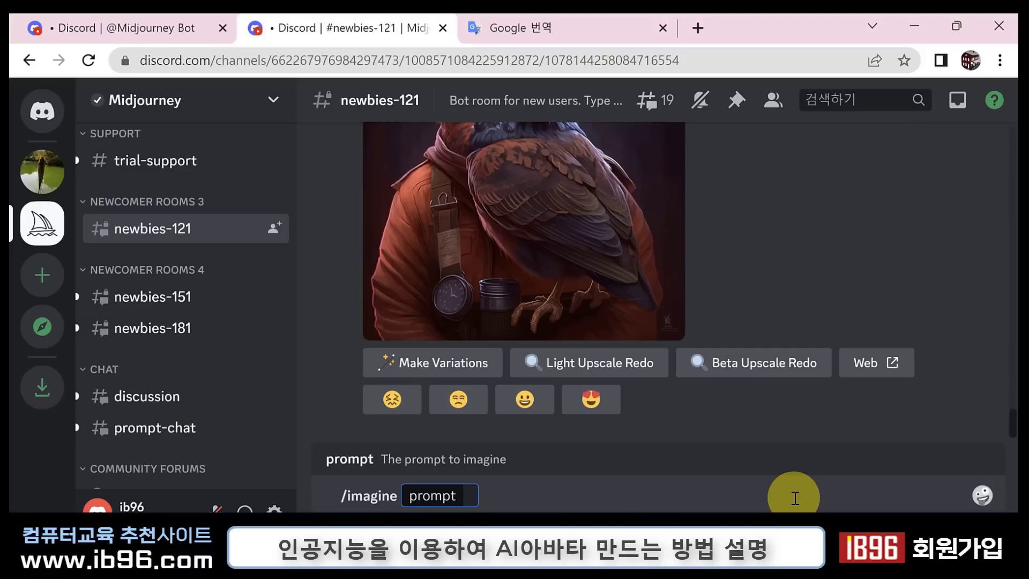
{"action": "type", "text": "light, forest, rabbit, happy. --ar 1920:1080"}
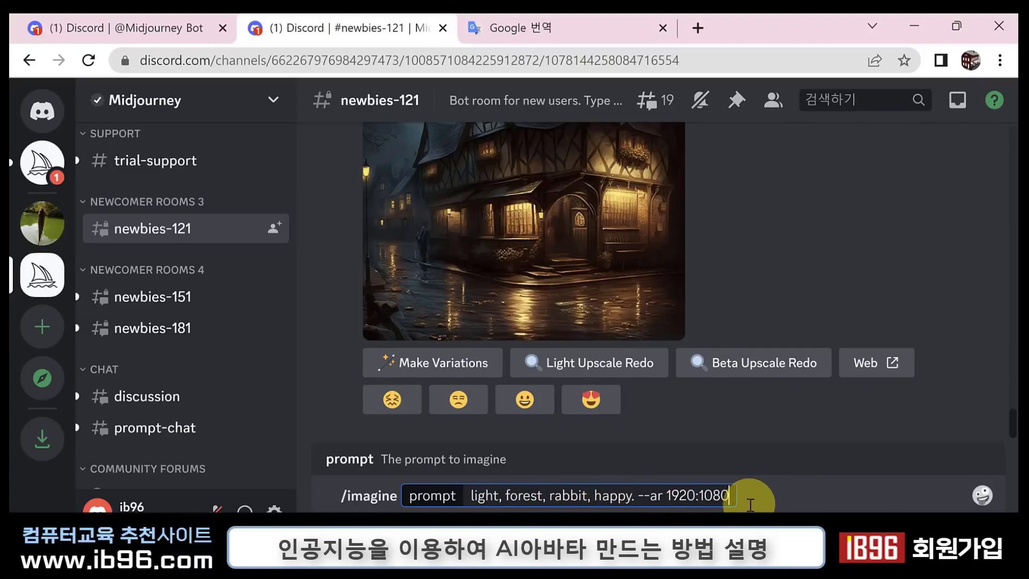
{"action": "key", "text": "Return"}
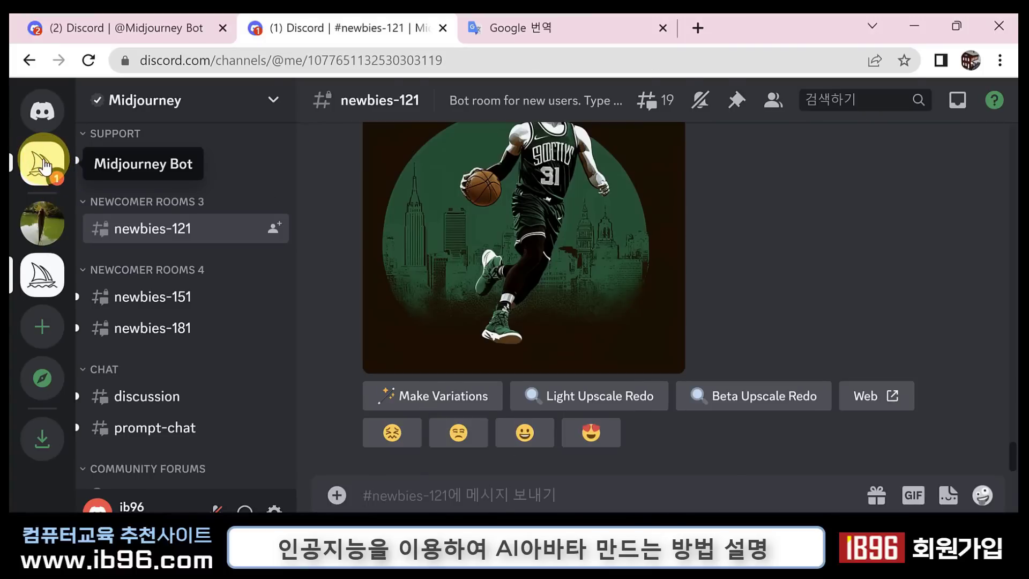
Open the Midjourney Bot's direct message with the finished Korean girl portraits and jump to their original post in newbies-121
{"action": "left_click", "coordinate": [43, 166]}
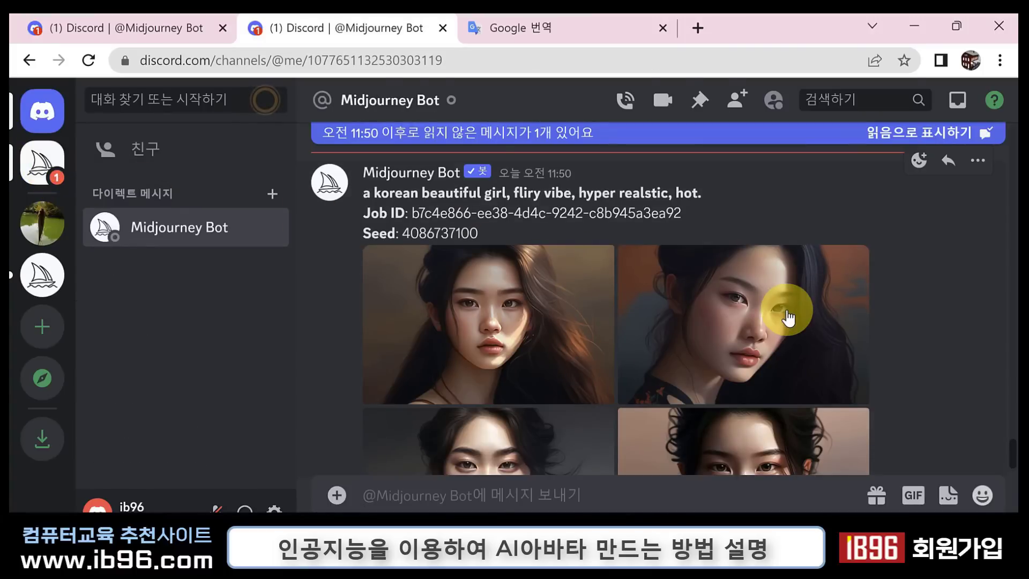
{"action": "scroll", "coordinate": [767, 333], "scroll_direction": "down", "scroll_amount": 2}
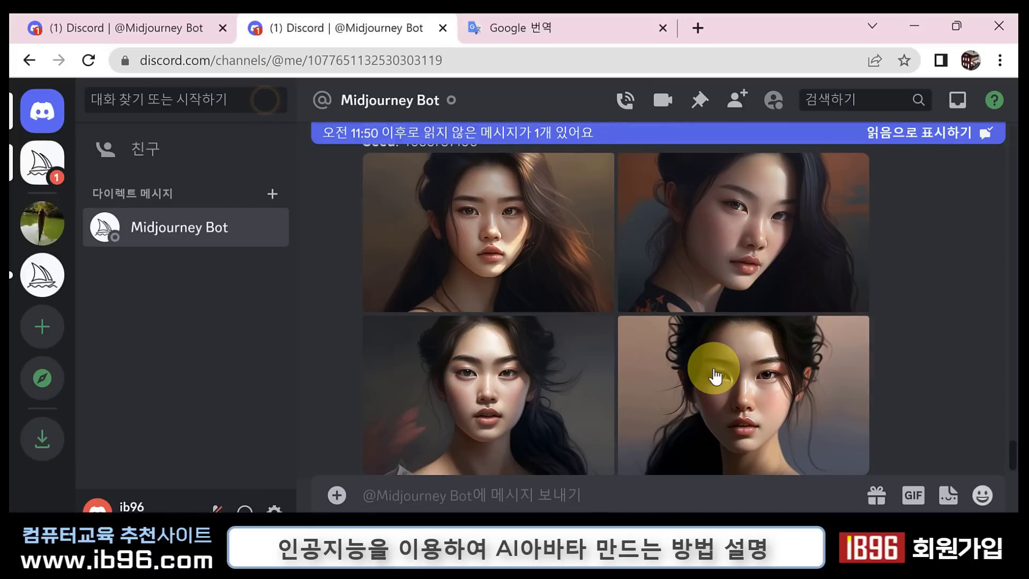
{"action": "scroll", "coordinate": [726, 407], "scroll_direction": "down", "scroll_amount": 2}
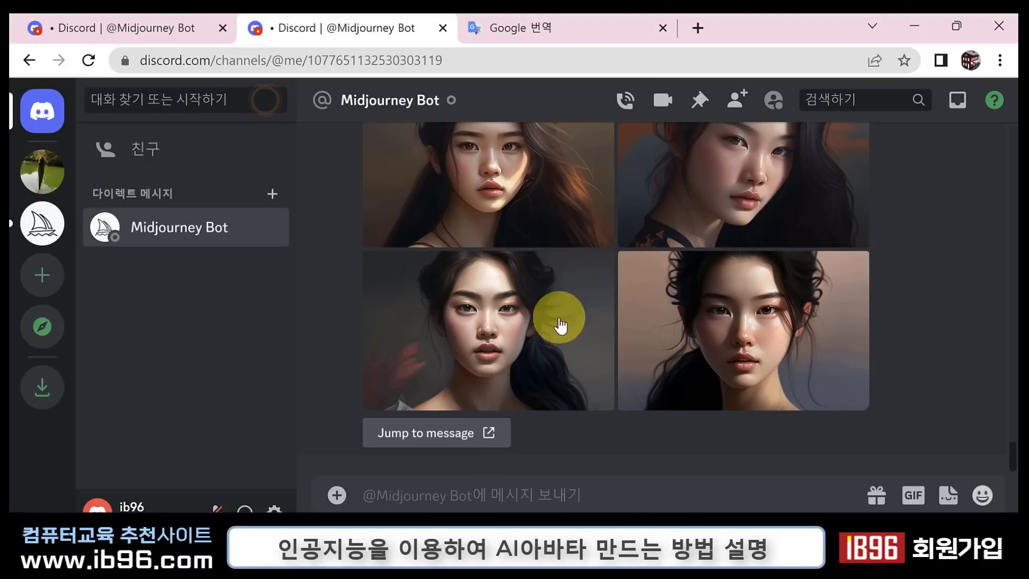
{"action": "left_click", "coordinate": [489, 443]}
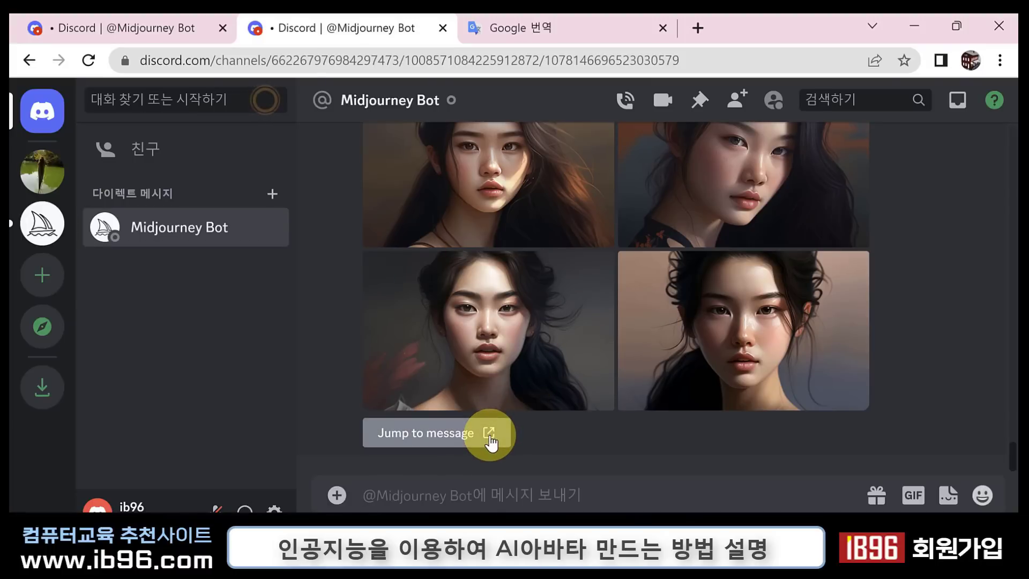
Examine the four Korean girl portraits and the upscale, variation and reroll options offered beneath the image grid
{"action": "scroll", "coordinate": [497, 421], "scroll_direction": "down", "scroll_amount": 5}
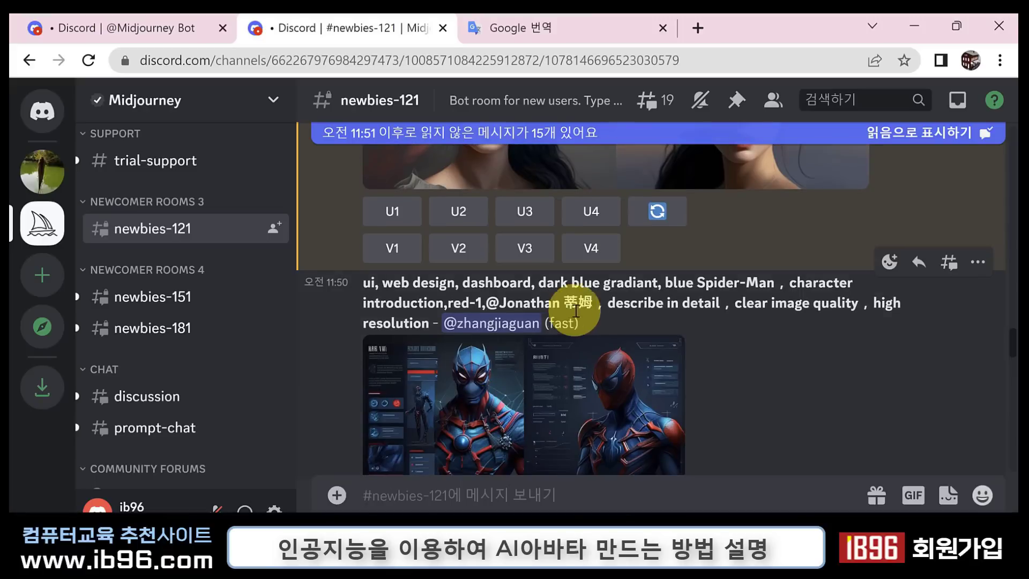
{"action": "scroll", "coordinate": [676, 298], "scroll_direction": "up", "scroll_amount": 3}
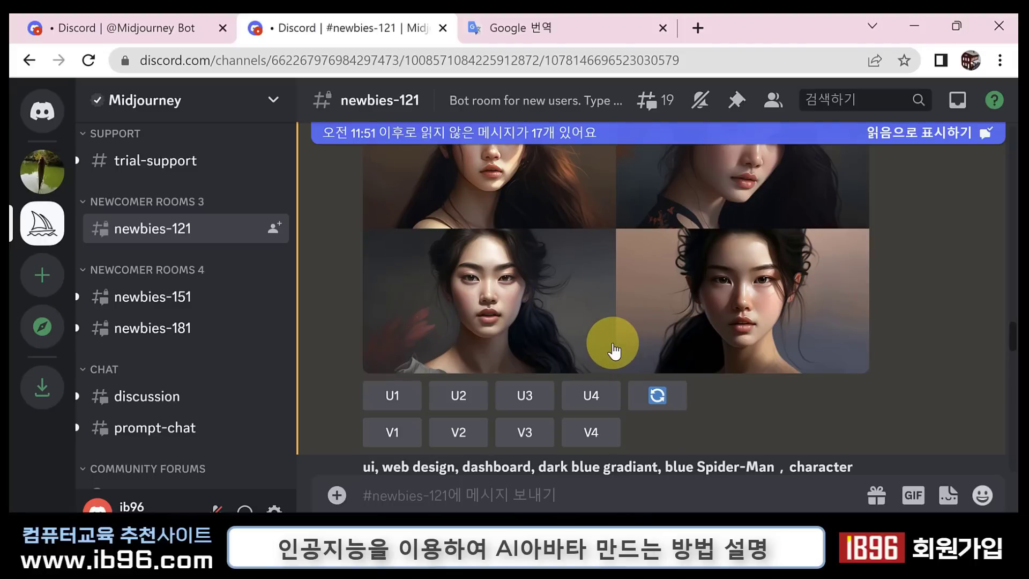
{"action": "scroll", "coordinate": [614, 351], "scroll_direction": "up", "scroll_amount": 2}
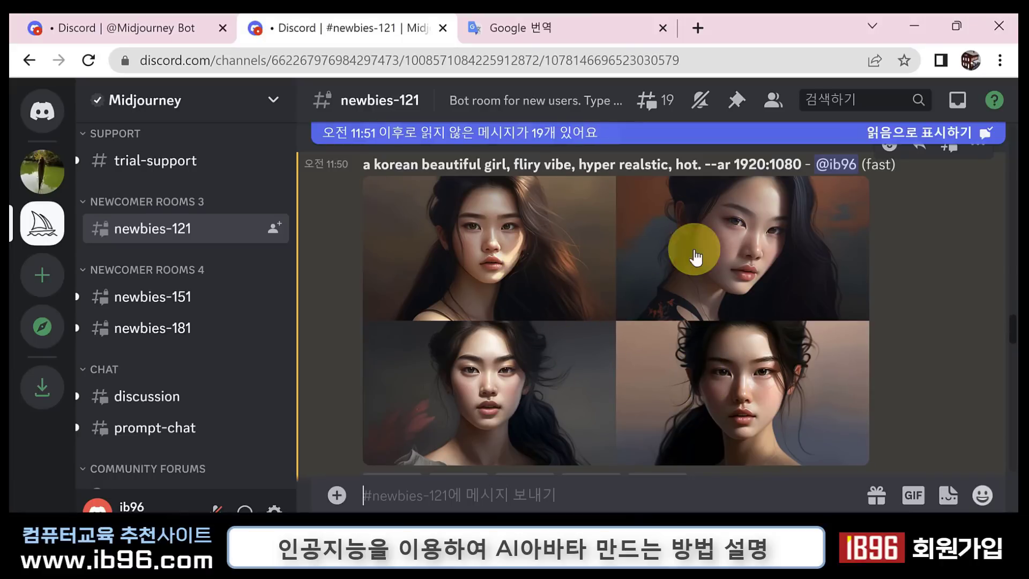
{"action": "scroll", "coordinate": [686, 384], "scroll_direction": "down", "scroll_amount": 2}
{"action": "scroll", "coordinate": [671, 375], "scroll_direction": "up", "scroll_amount": 2}
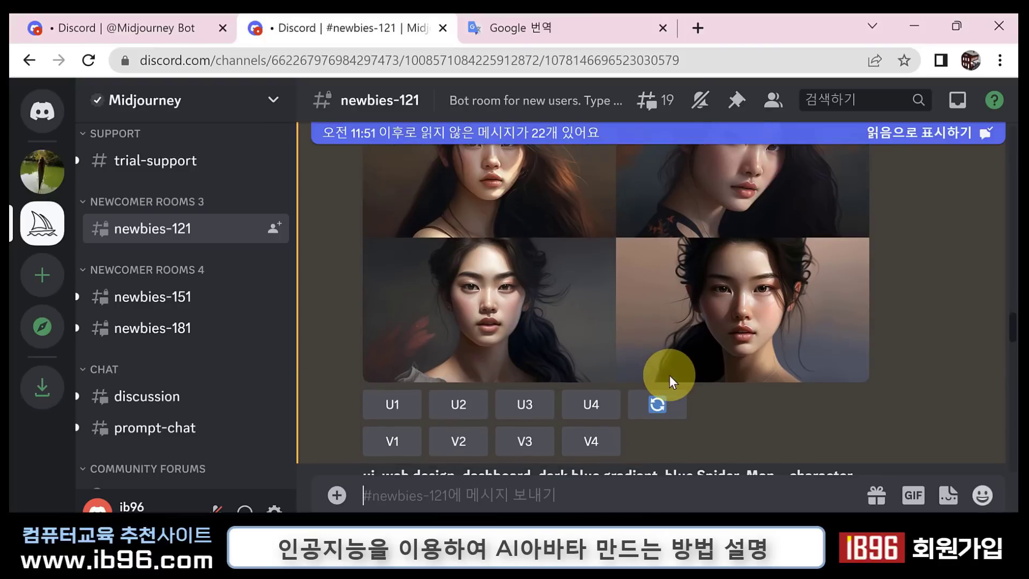
{"action": "scroll", "coordinate": [667, 382], "scroll_direction": "down", "scroll_amount": 2}
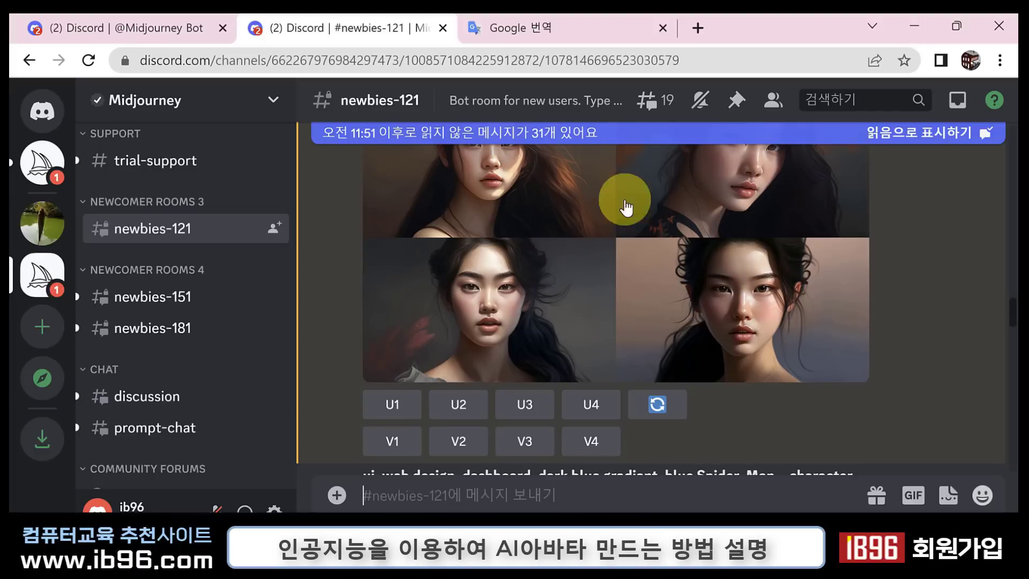
{"action": "scroll", "coordinate": [699, 288], "scroll_direction": "up", "scroll_amount": 2}
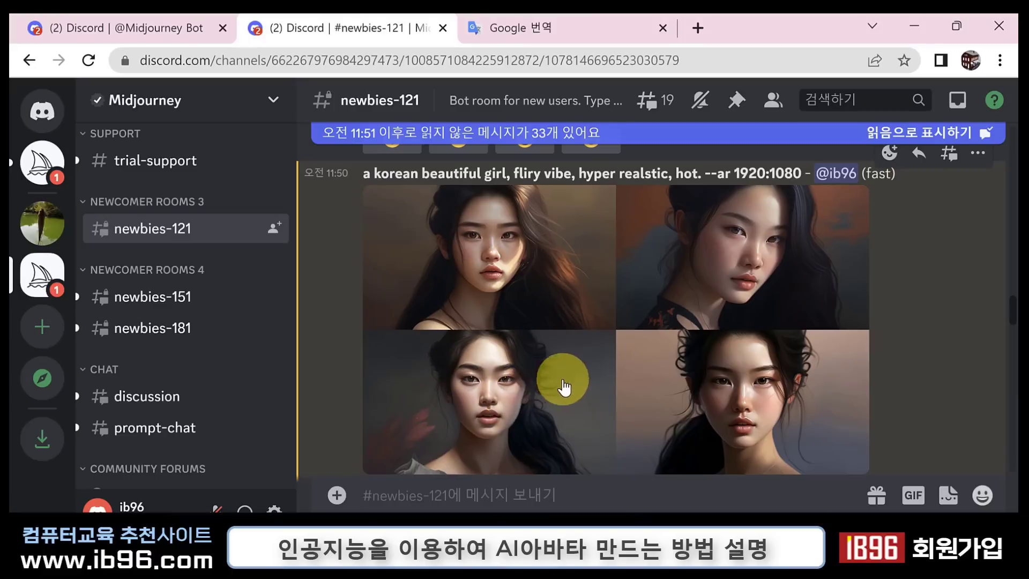
{"action": "scroll", "coordinate": [572, 396], "scroll_direction": "down", "scroll_amount": 2}
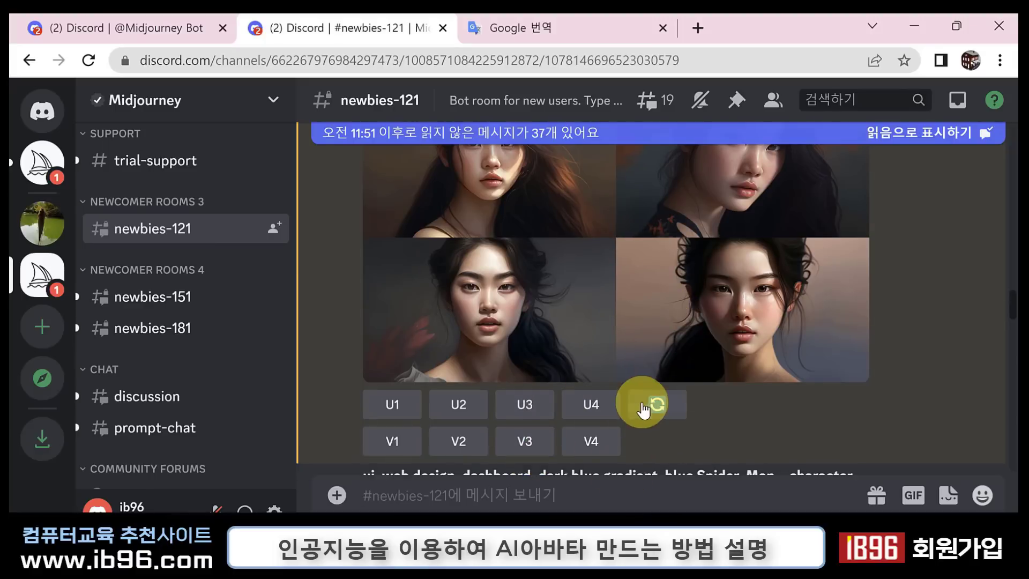
Request V3 variations, a U3 upscale and a reroll for the Korean girl portrait grid
{"action": "left_click", "coordinate": [658, 410]}
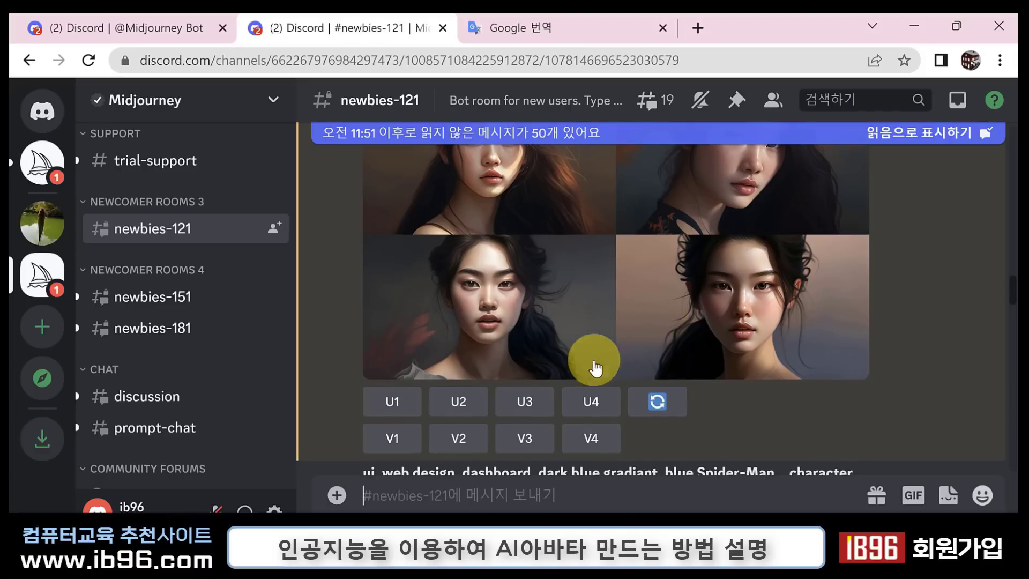
{"action": "left_click", "coordinate": [536, 445]}
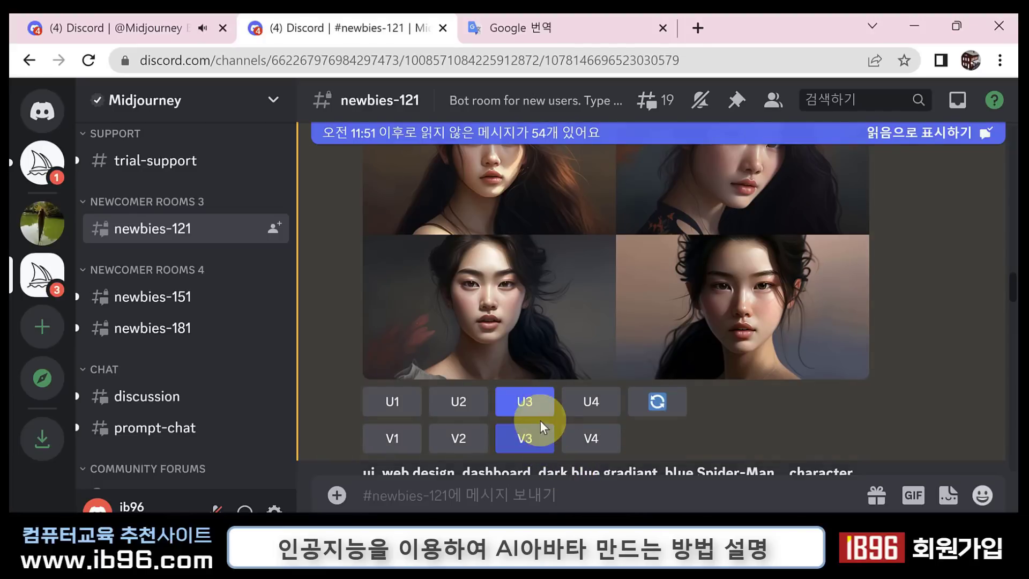
{"action": "left_click", "coordinate": [525, 403]}
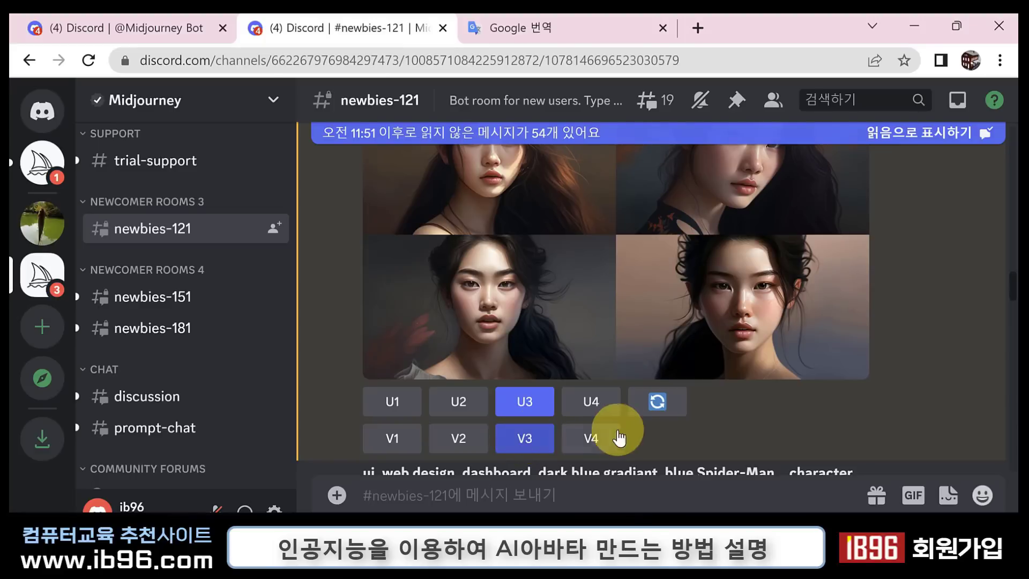
{"action": "left_click", "coordinate": [652, 402]}
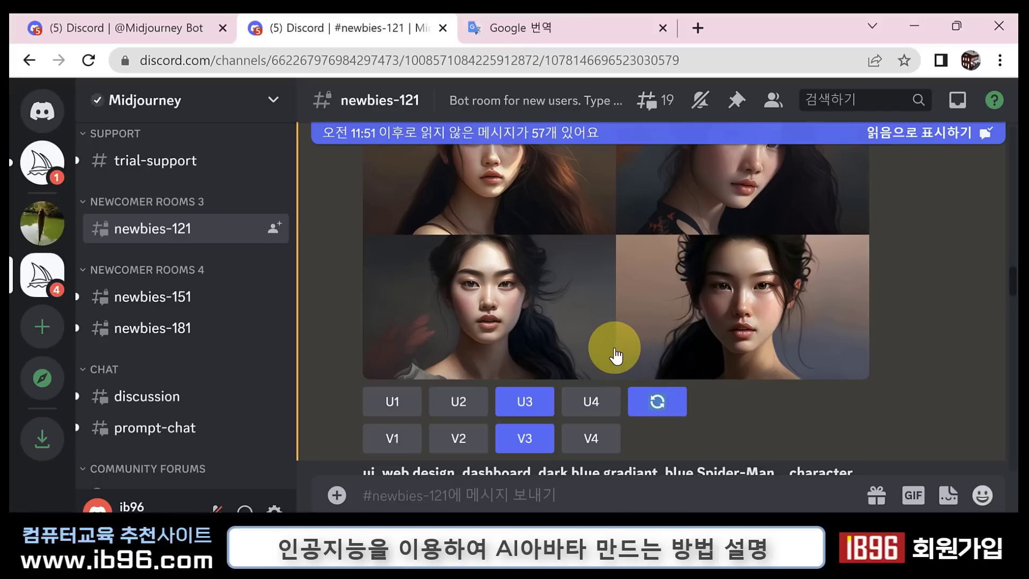
Open the Midjourney Bot's direct message and look over the four images generated for the forest rabbit prompt
{"action": "left_click", "coordinate": [38, 171]}
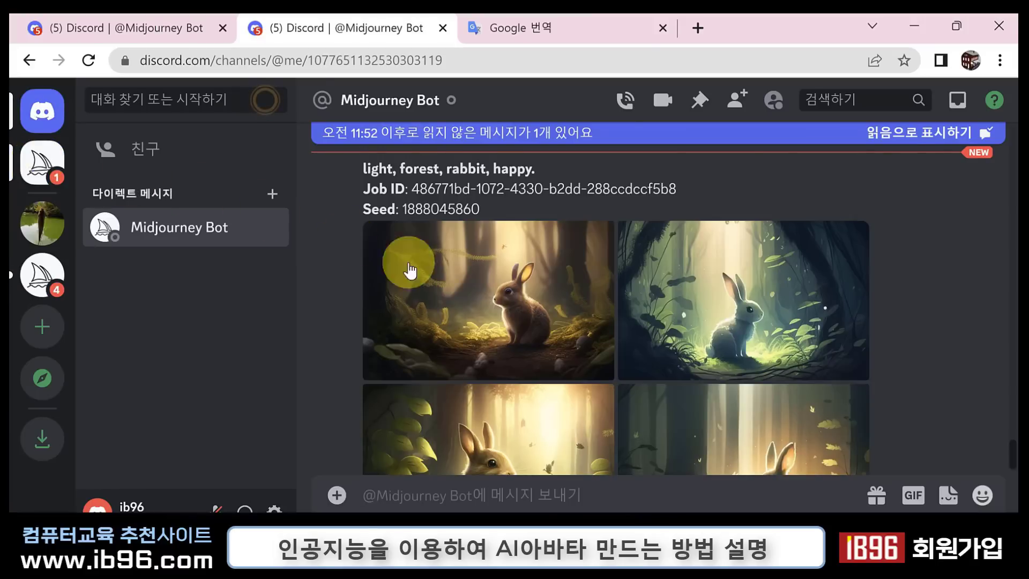
{"action": "scroll", "coordinate": [644, 340], "scroll_direction": "down", "scroll_amount": 1}
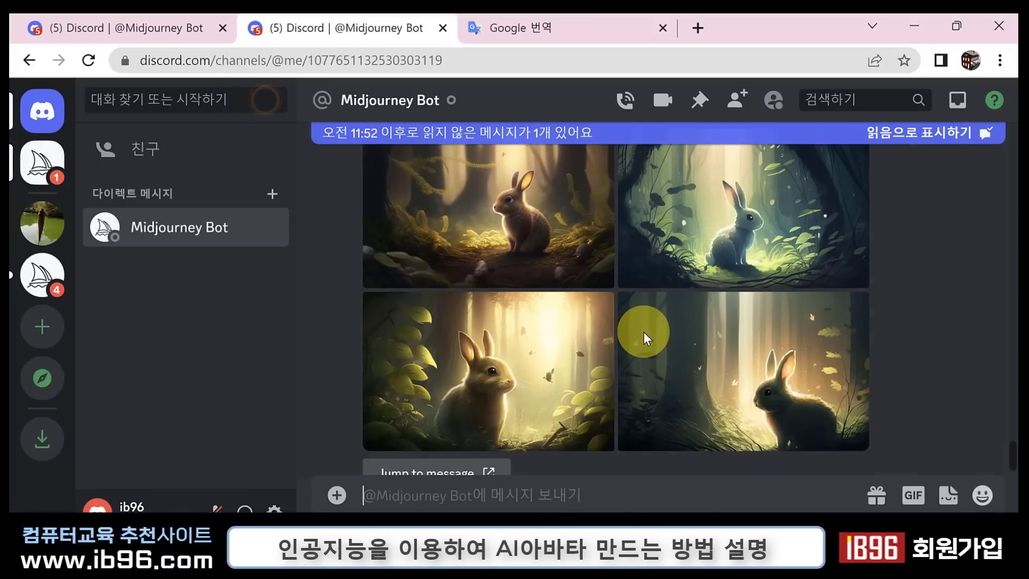
{"action": "scroll", "coordinate": [747, 332], "scroll_direction": "up", "scroll_amount": 1}
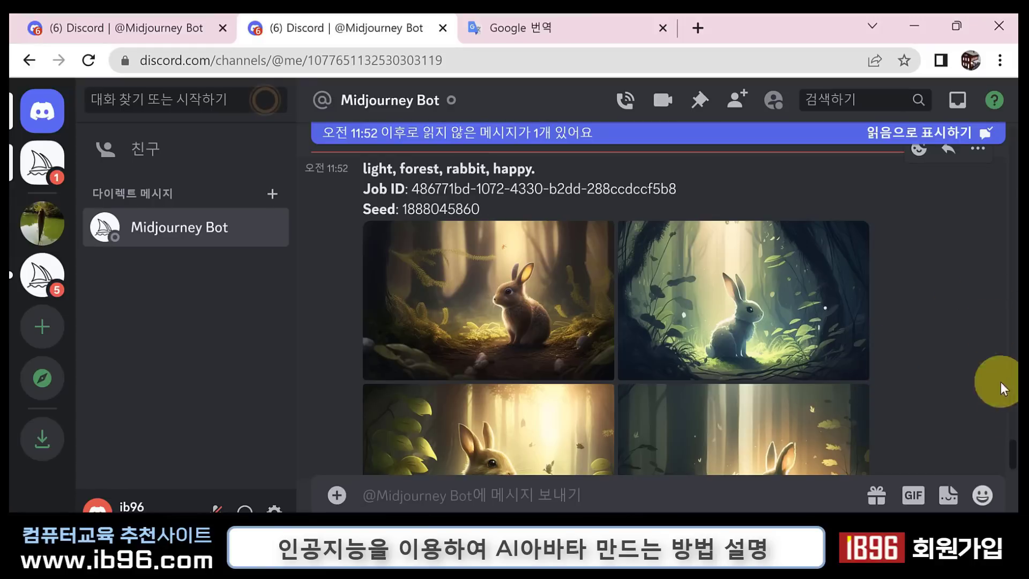
{"action": "scroll", "coordinate": [1008, 459], "scroll_direction": "down", "scroll_amount": 2}
{"action": "scroll", "coordinate": [1003, 457], "scroll_direction": "up", "scroll_amount": 3}
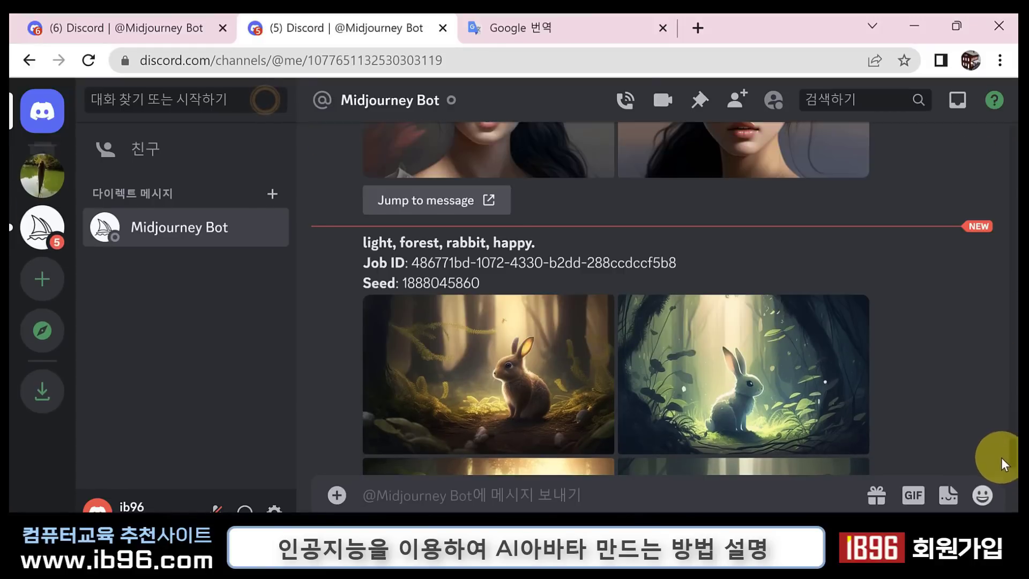
{"action": "scroll", "coordinate": [1001, 457], "scroll_direction": "down", "scroll_amount": 2}
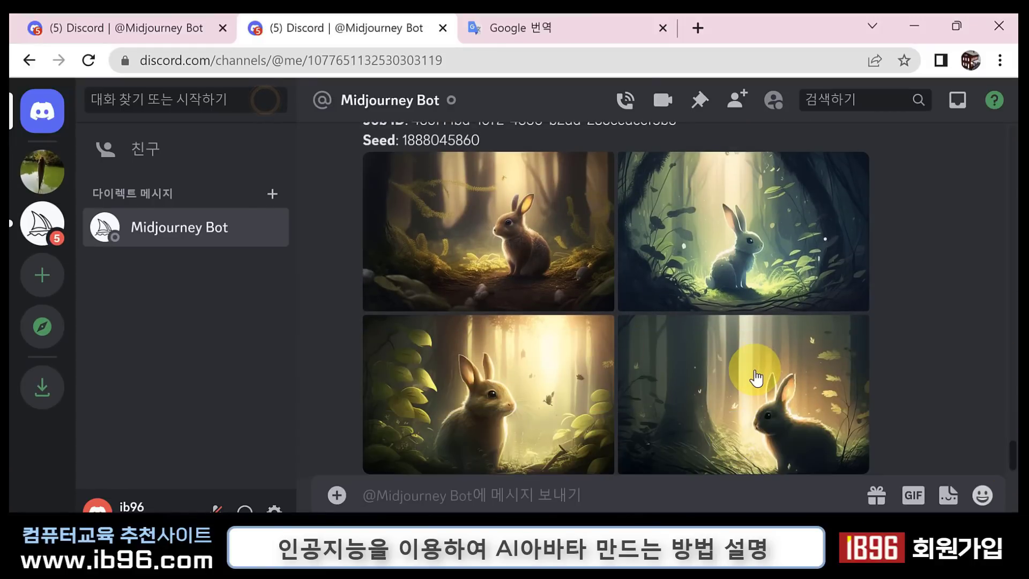
View the second and first rabbit images enlarged, closing each preview
{"action": "left_click", "coordinate": [749, 244]}
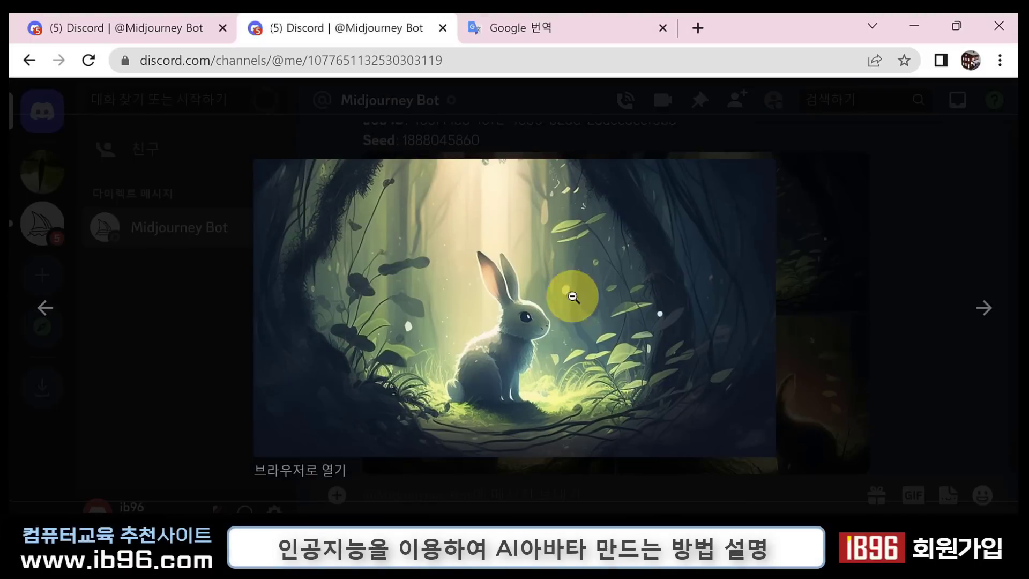
{"action": "left_click", "coordinate": [864, 301]}
{"action": "left_click", "coordinate": [544, 252]}
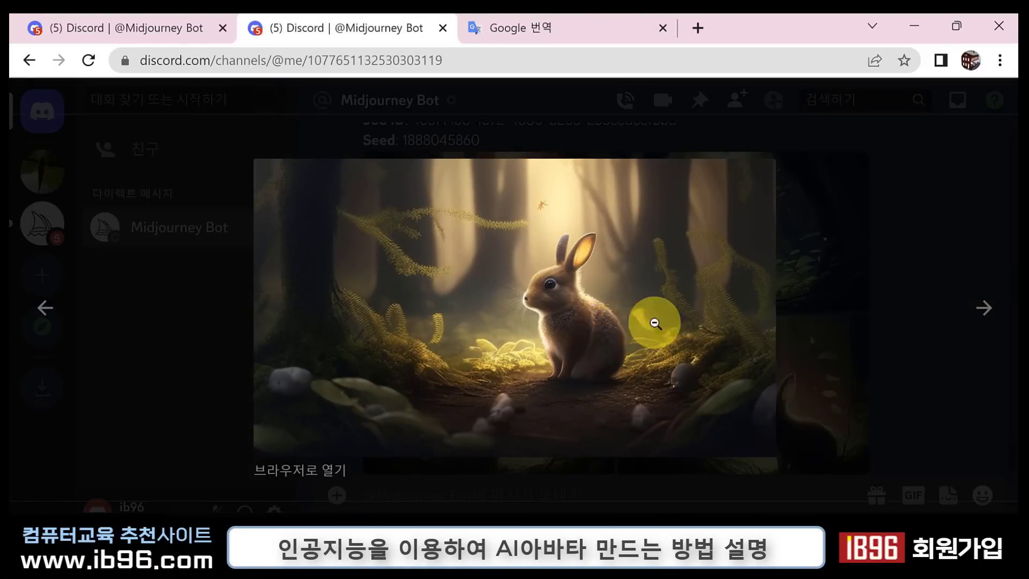
{"action": "left_click", "coordinate": [799, 292]}
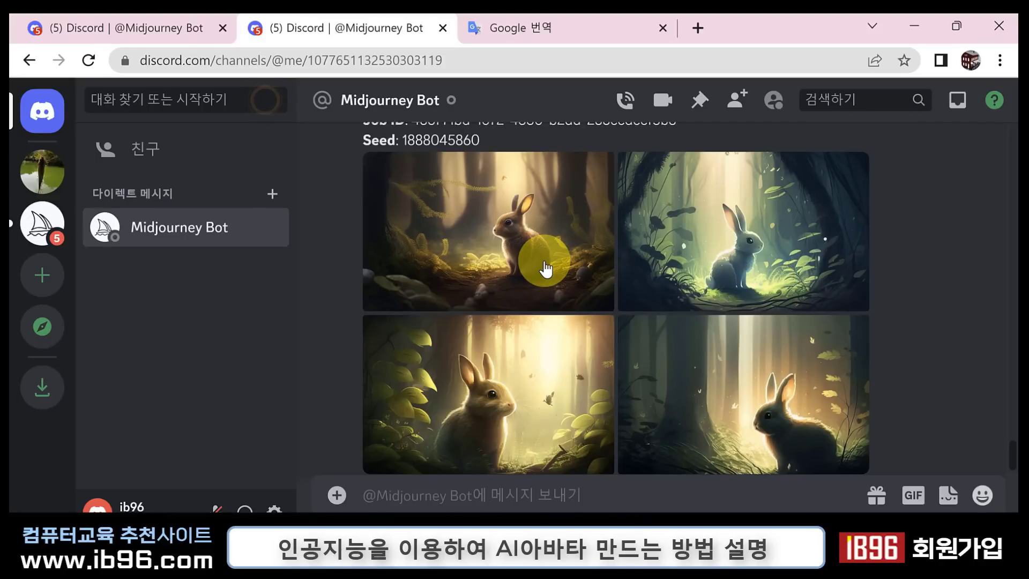
Jump to the rabbit images' original post in newbies-121 and request a U2 upscale, V2 variations and a reroll
{"action": "scroll", "coordinate": [748, 268], "scroll_direction": "up", "scroll_amount": 1}
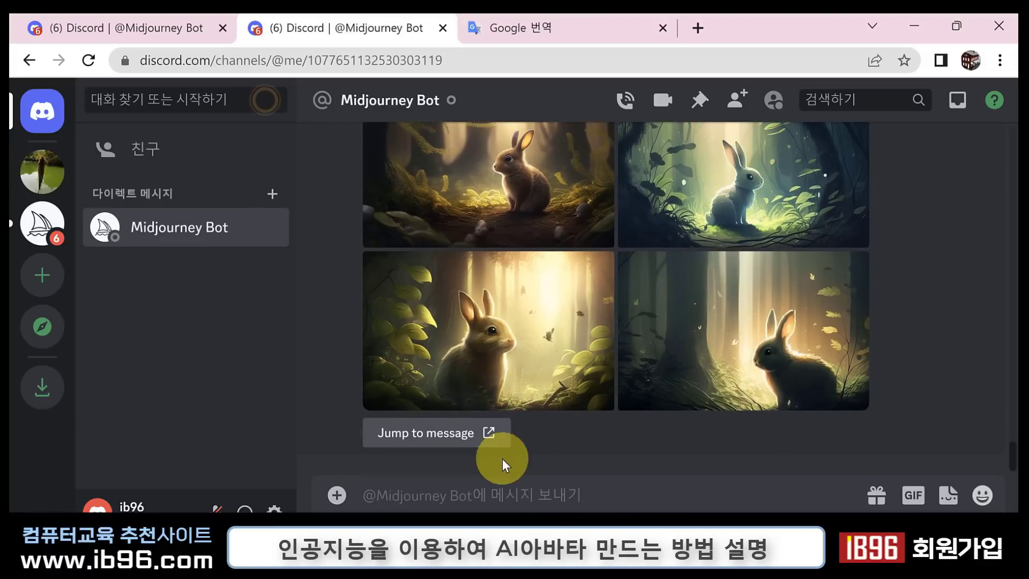
{"action": "left_click", "coordinate": [488, 435]}
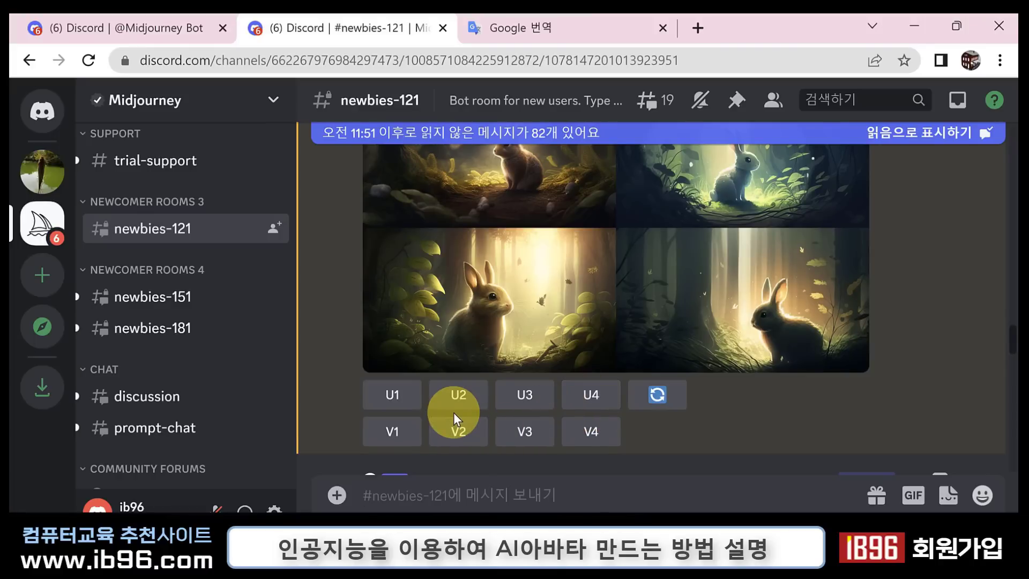
{"action": "left_click", "coordinate": [455, 412]}
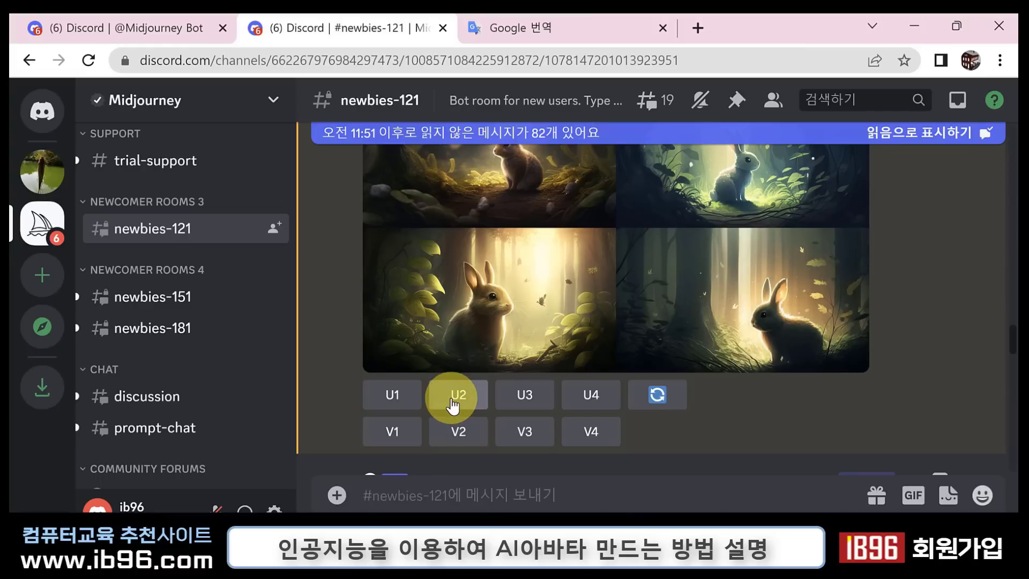
{"action": "left_click", "coordinate": [466, 435]}
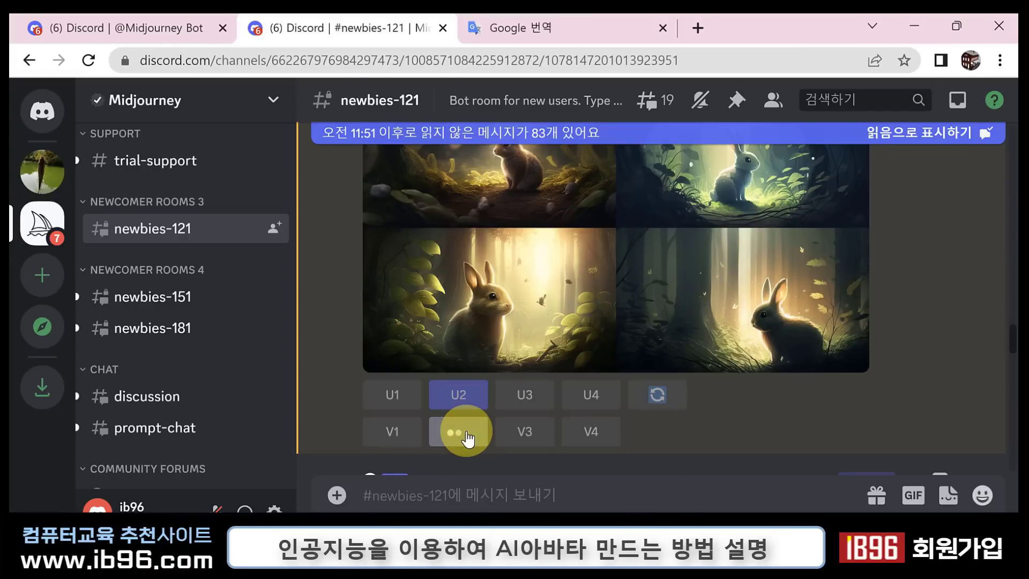
{"action": "left_click", "coordinate": [656, 396]}
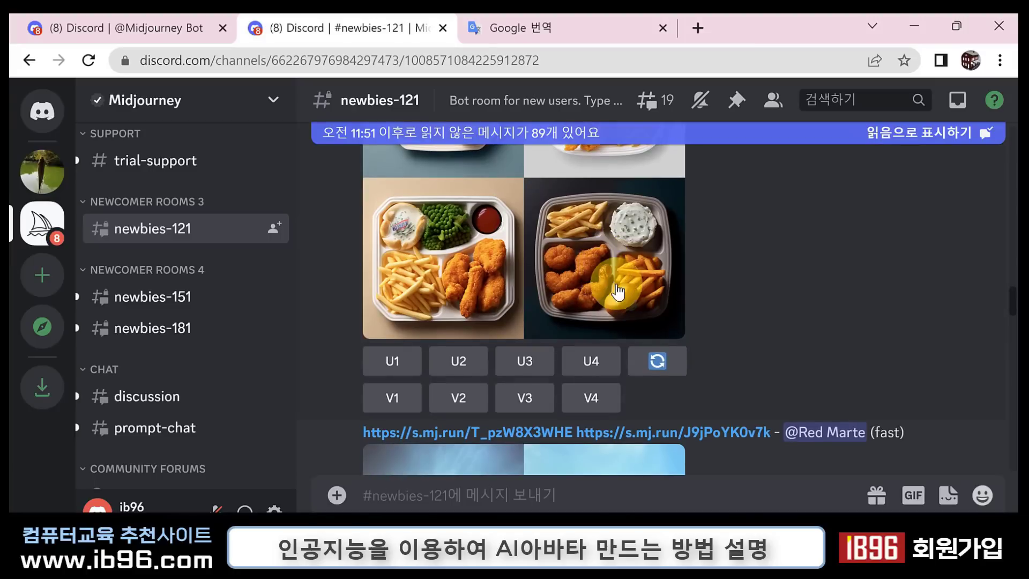
{"action": "scroll", "coordinate": [618, 289], "scroll_direction": "down", "scroll_amount": 1}
{"action": "scroll", "coordinate": [618, 288], "scroll_direction": "down", "scroll_amount": 2}
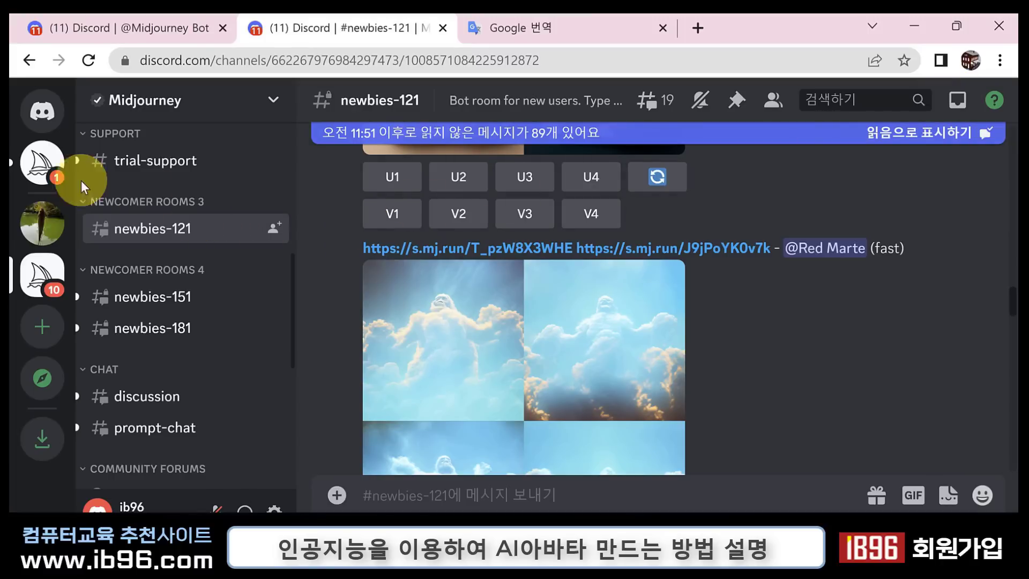
Open the Midjourney Bot's direct message and view the third forest rabbit variation enlarged, closing its preview
{"action": "left_click", "coordinate": [47, 175]}
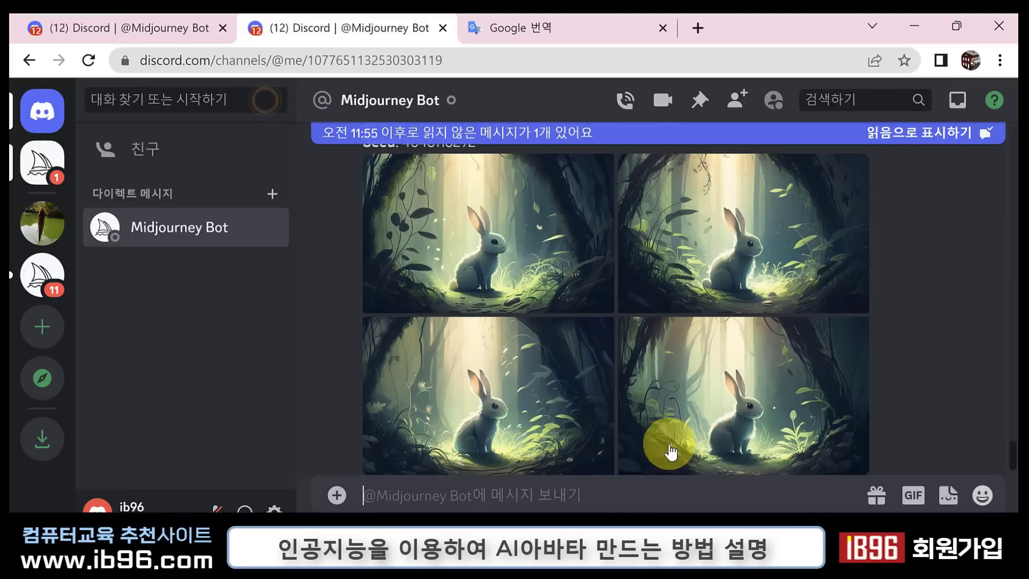
{"action": "scroll", "coordinate": [663, 357], "scroll_direction": "down", "scroll_amount": 2}
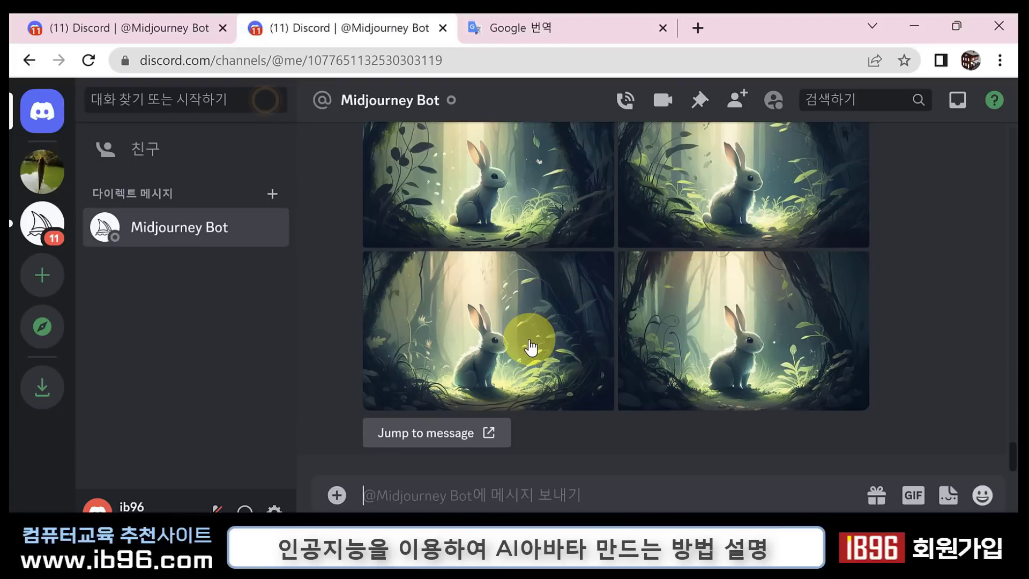
{"action": "left_click", "coordinate": [531, 347]}
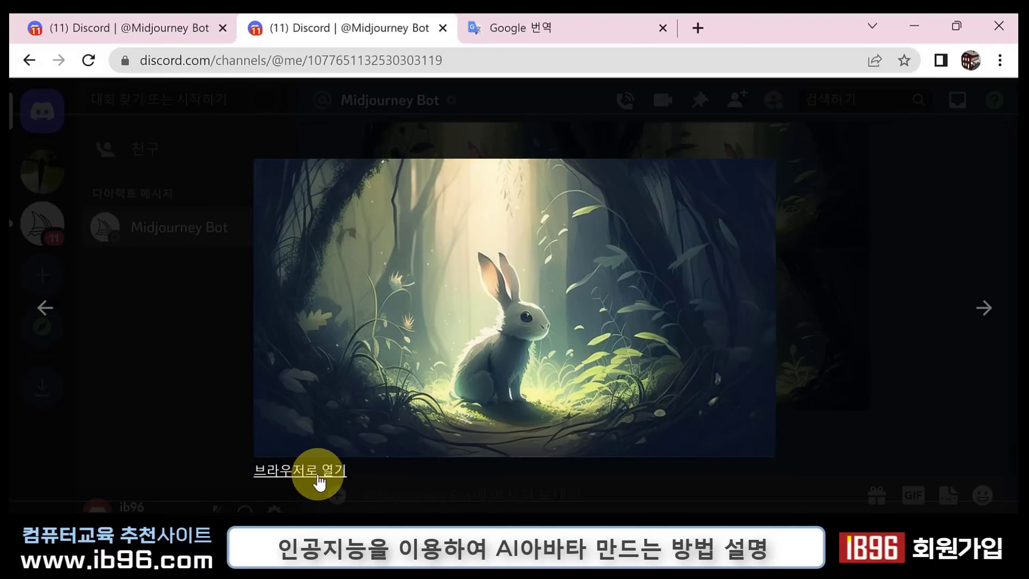
{"action": "left_click", "coordinate": [215, 367]}
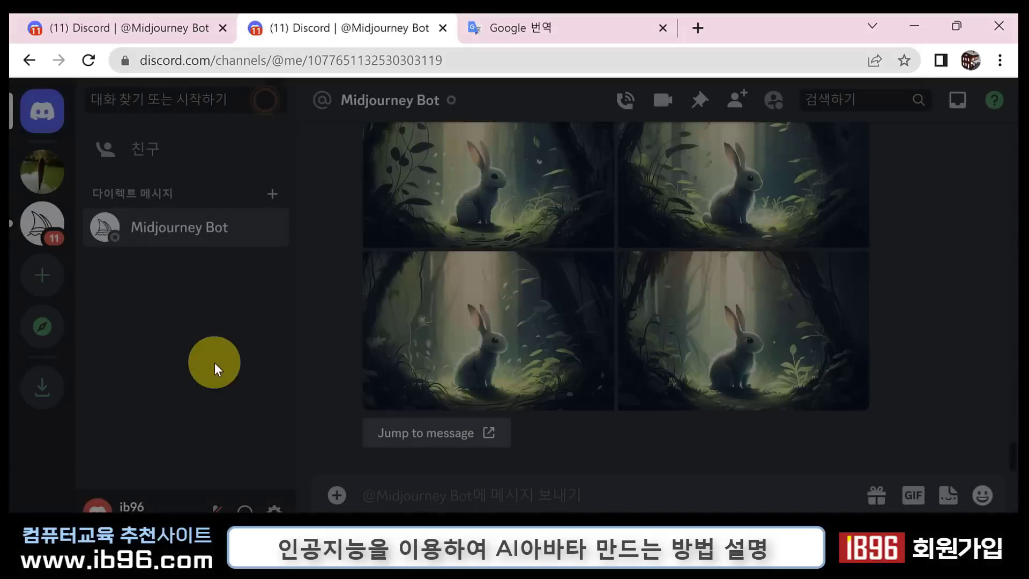
View the upscaled Korean girl portrait enlarged and at full size in the browser, closing both views
{"action": "scroll", "coordinate": [470, 367], "scroll_direction": "down", "scroll_amount": 10}
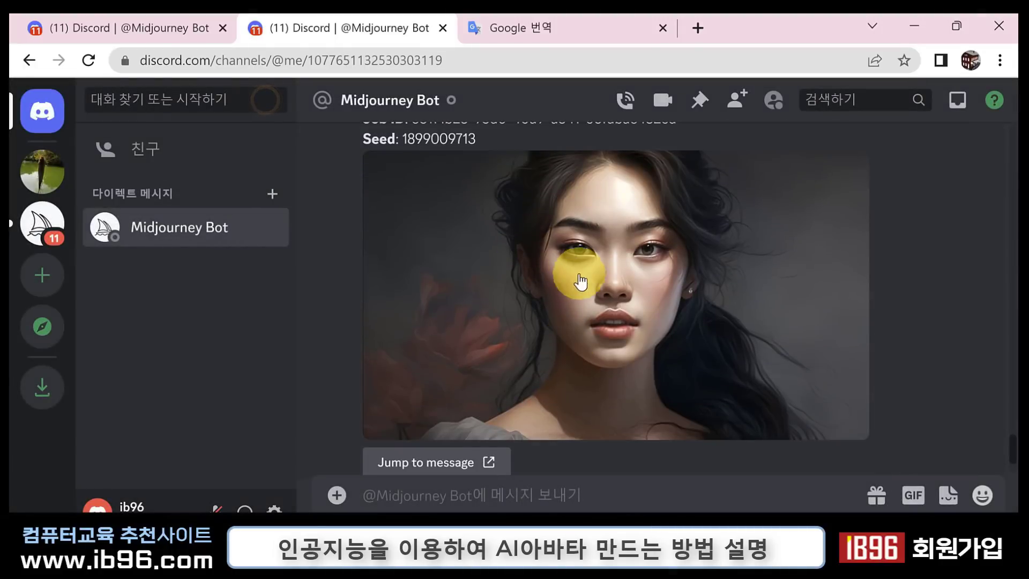
{"action": "left_click", "coordinate": [584, 278]}
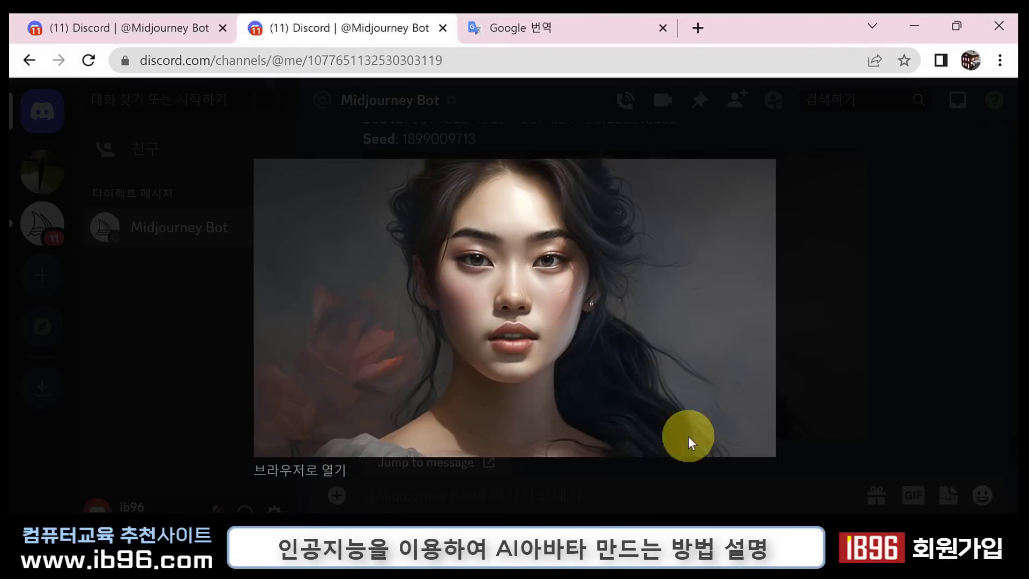
{"action": "left_click", "coordinate": [328, 472]}
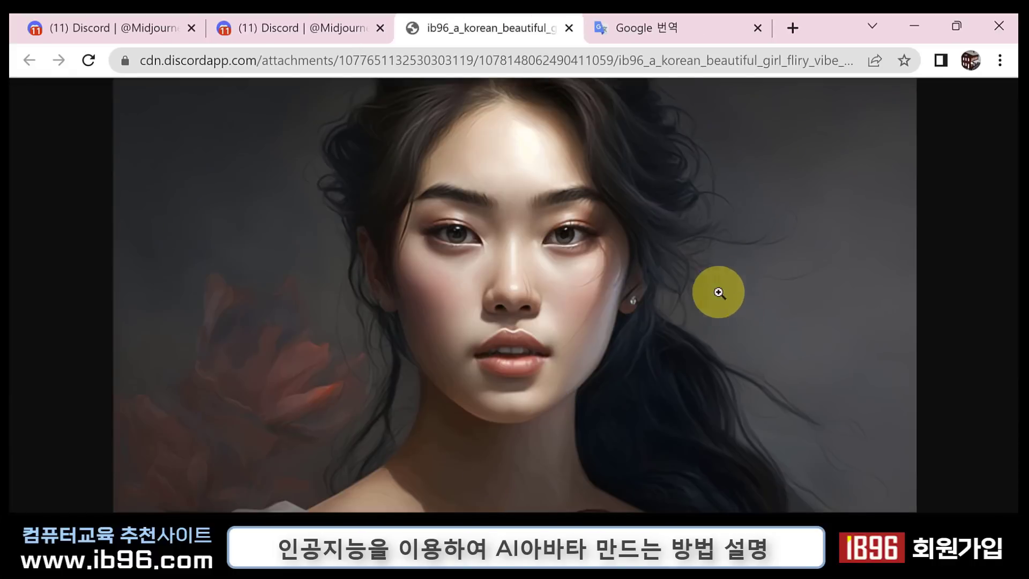
{"action": "left_click", "coordinate": [570, 28]}
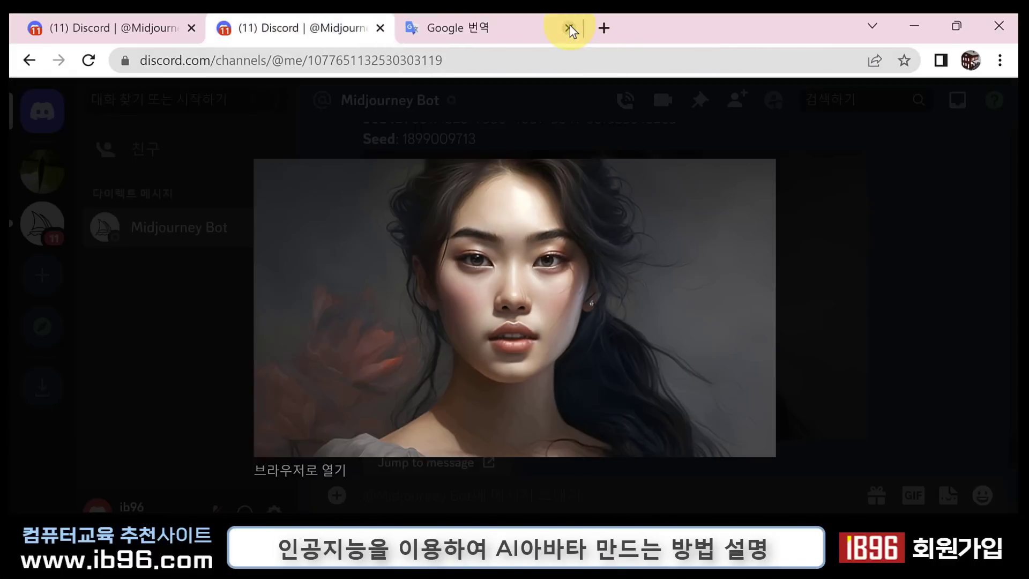
{"action": "key", "text": "Escape"}
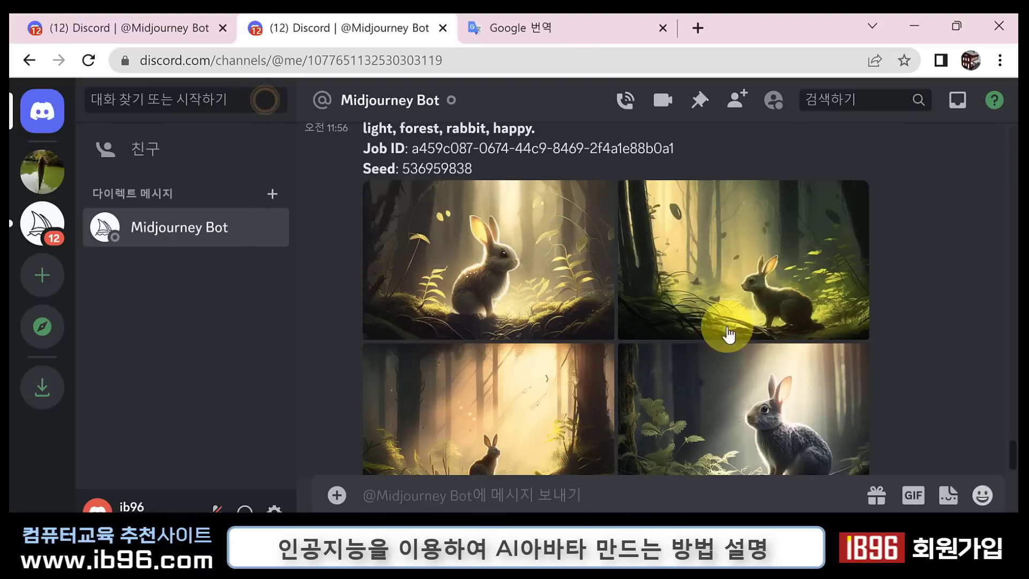
Look over the rerolled rabbit images and the upscaled rabbit image in the Midjourney Bot's direct message
{"action": "scroll", "coordinate": [600, 321], "scroll_direction": "up", "scroll_amount": 5}
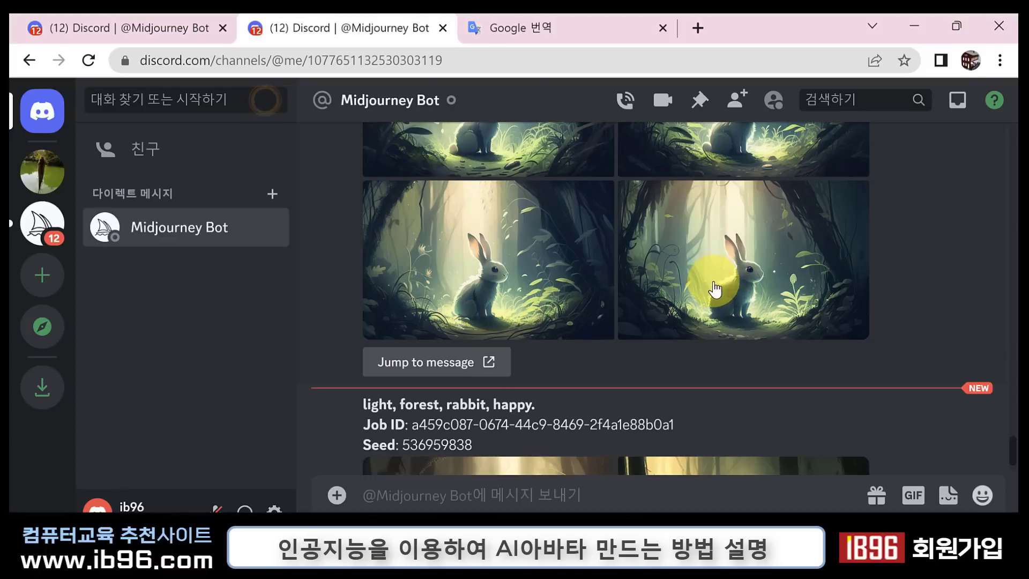
{"action": "scroll", "coordinate": [663, 363], "scroll_direction": "down", "scroll_amount": 5}
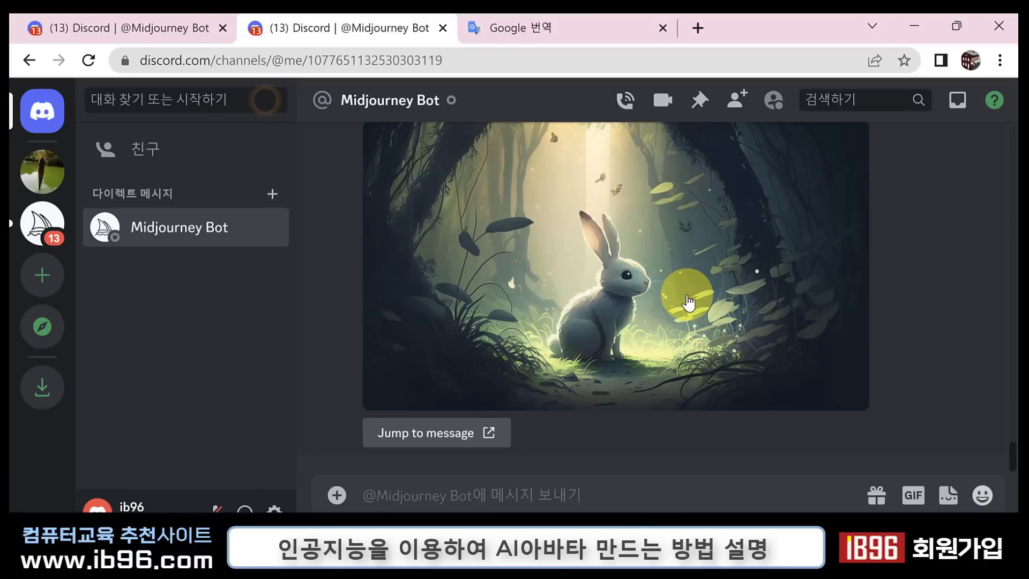
{"action": "scroll", "coordinate": [688, 302], "scroll_direction": "up", "scroll_amount": 2}
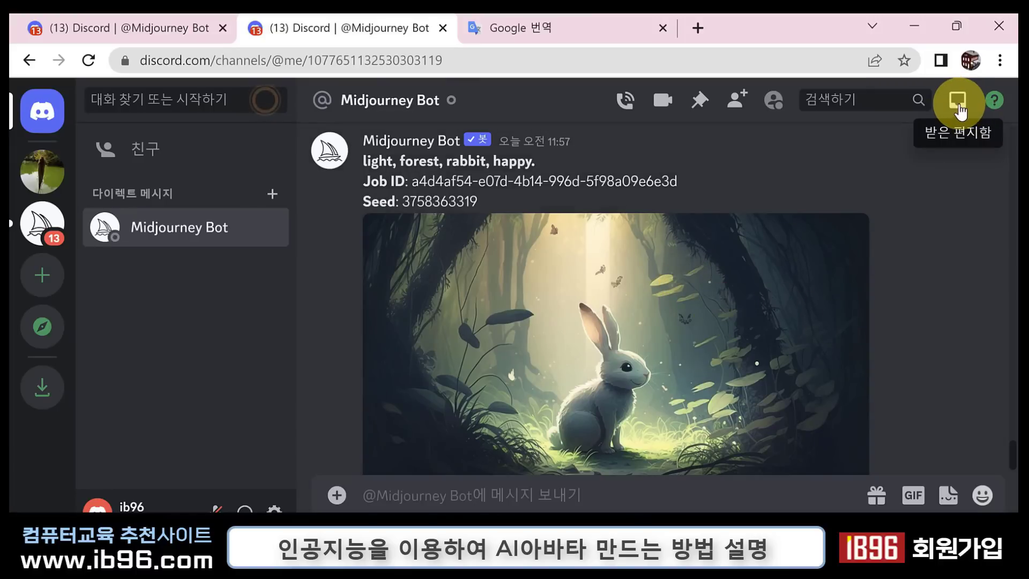
Look through the inbox mentions for the generated images and enlarge the upscaled Korean girl portrait from its newbies-121 post
{"action": "left_click", "coordinate": [958, 102]}
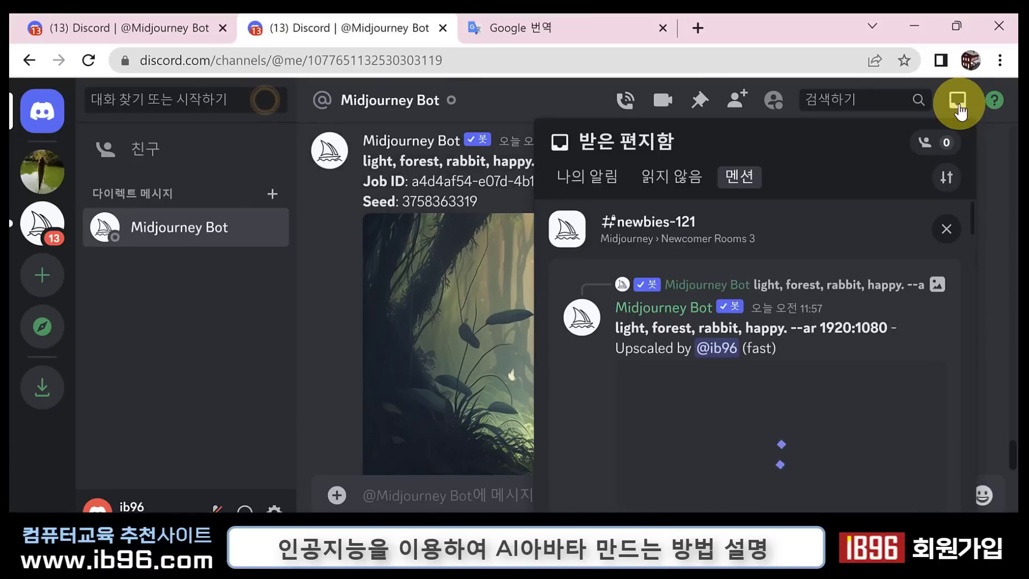
{"action": "scroll", "coordinate": [806, 327], "scroll_direction": "down", "scroll_amount": 4}
{"action": "scroll", "coordinate": [807, 327], "scroll_direction": "down", "scroll_amount": 5}
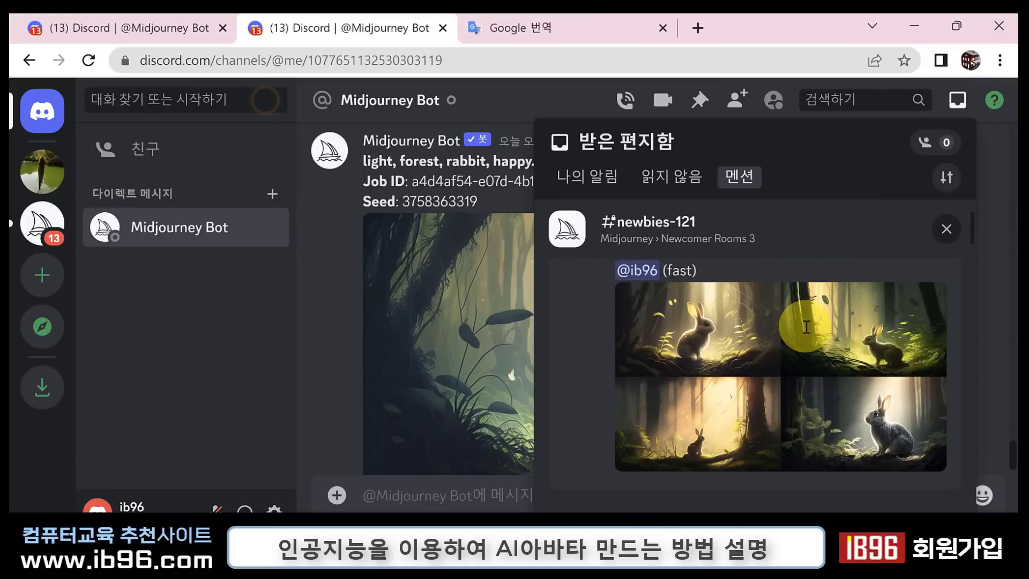
{"action": "scroll", "coordinate": [805, 342], "scroll_direction": "down", "scroll_amount": 3}
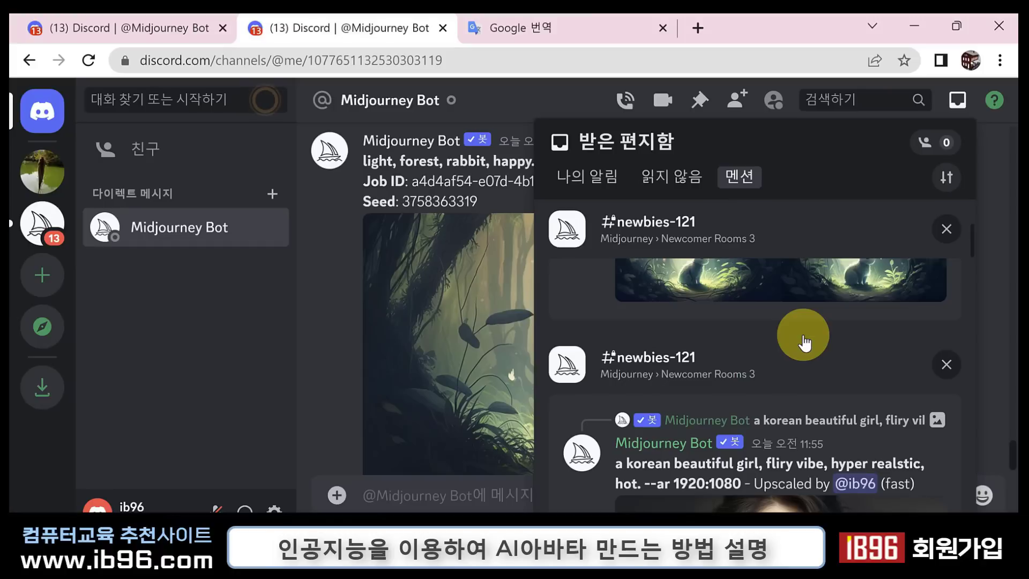
{"action": "scroll", "coordinate": [804, 343], "scroll_direction": "down", "scroll_amount": 3}
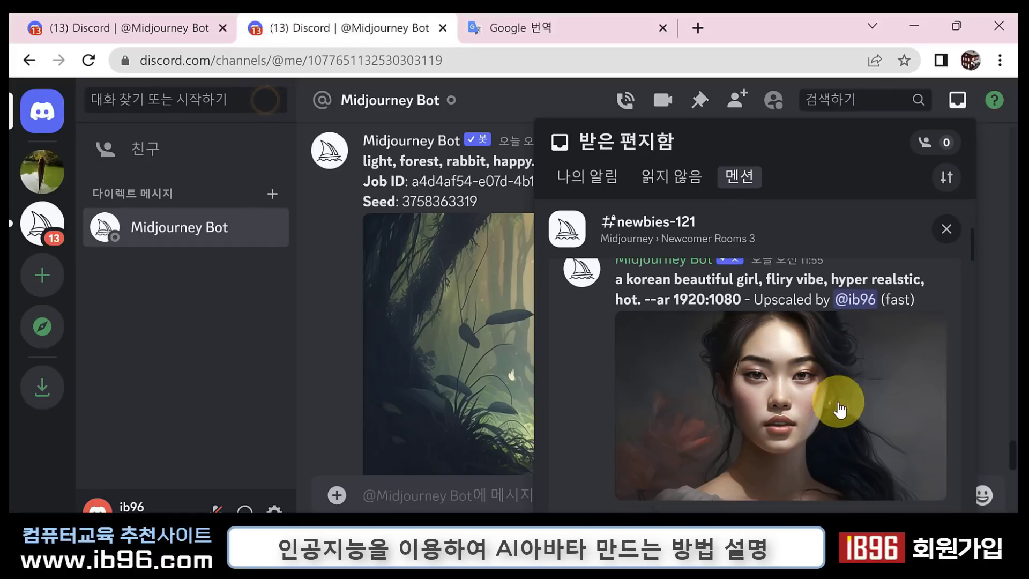
{"action": "scroll", "coordinate": [833, 421], "scroll_direction": "up", "scroll_amount": 3}
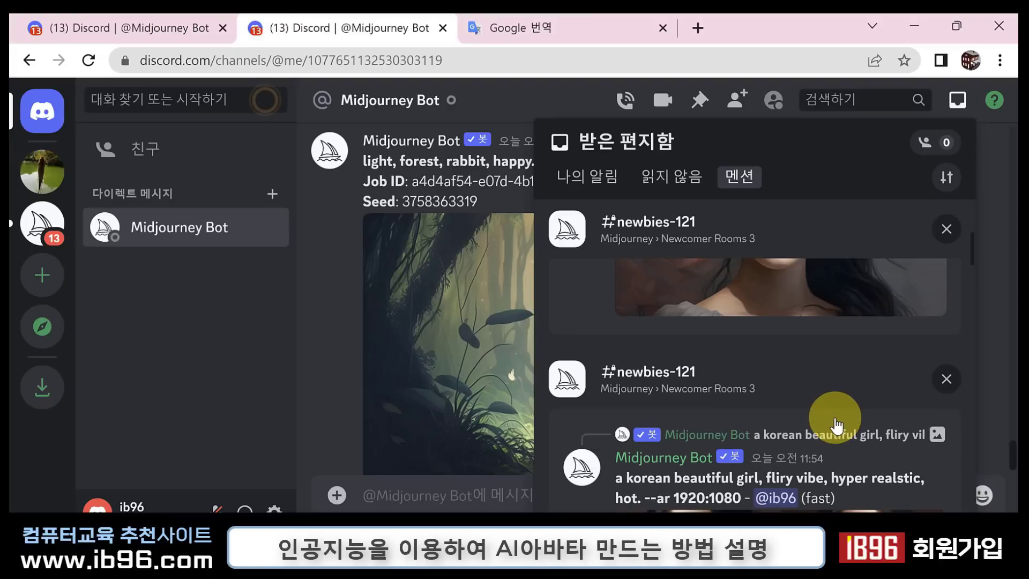
{"action": "scroll", "coordinate": [826, 416], "scroll_direction": "down", "scroll_amount": 3}
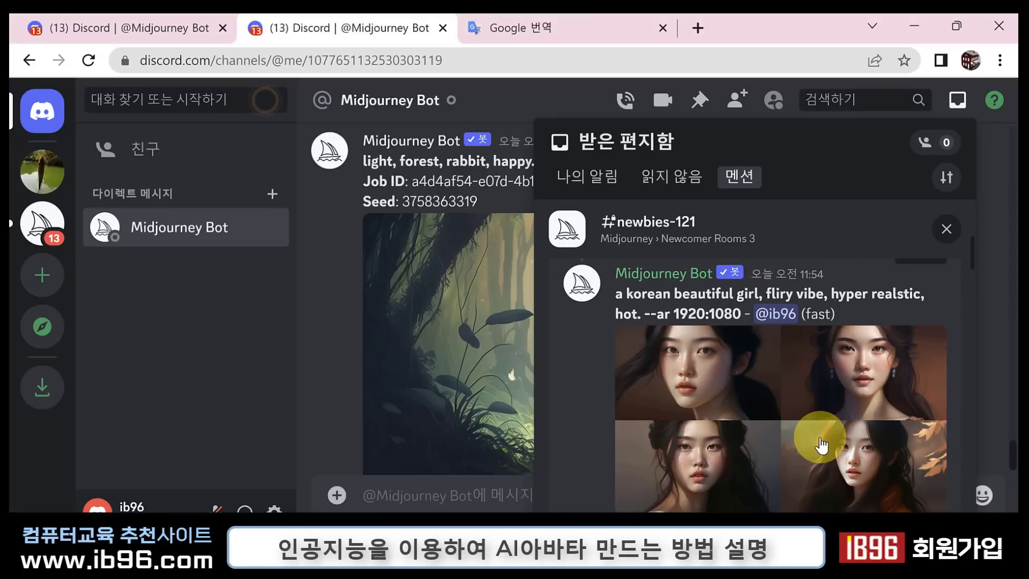
{"action": "scroll", "coordinate": [821, 444], "scroll_direction": "down", "scroll_amount": 3}
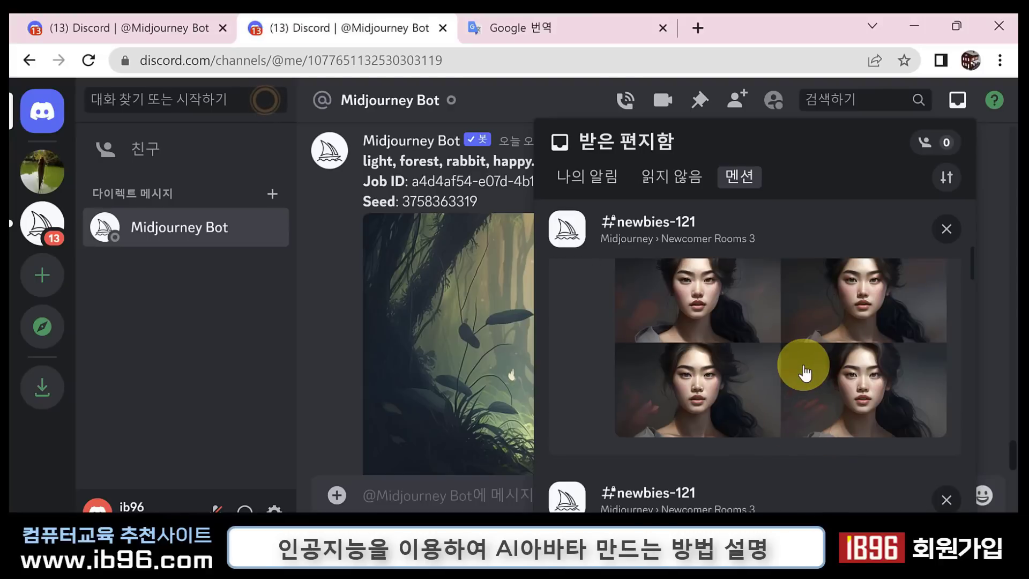
{"action": "scroll", "coordinate": [799, 378], "scroll_direction": "down", "scroll_amount": 5}
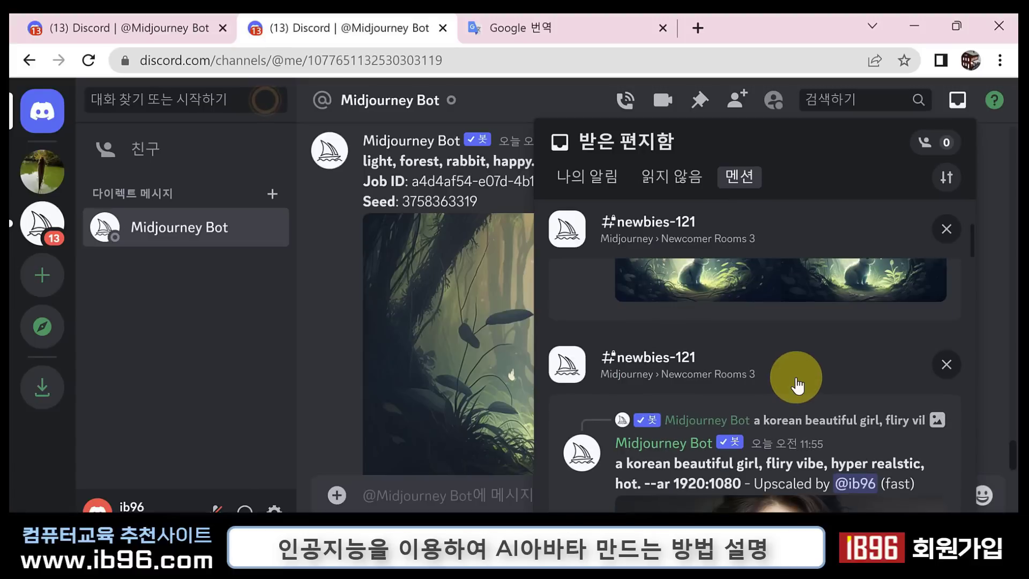
{"action": "scroll", "coordinate": [797, 384], "scroll_direction": "down", "scroll_amount": 5}
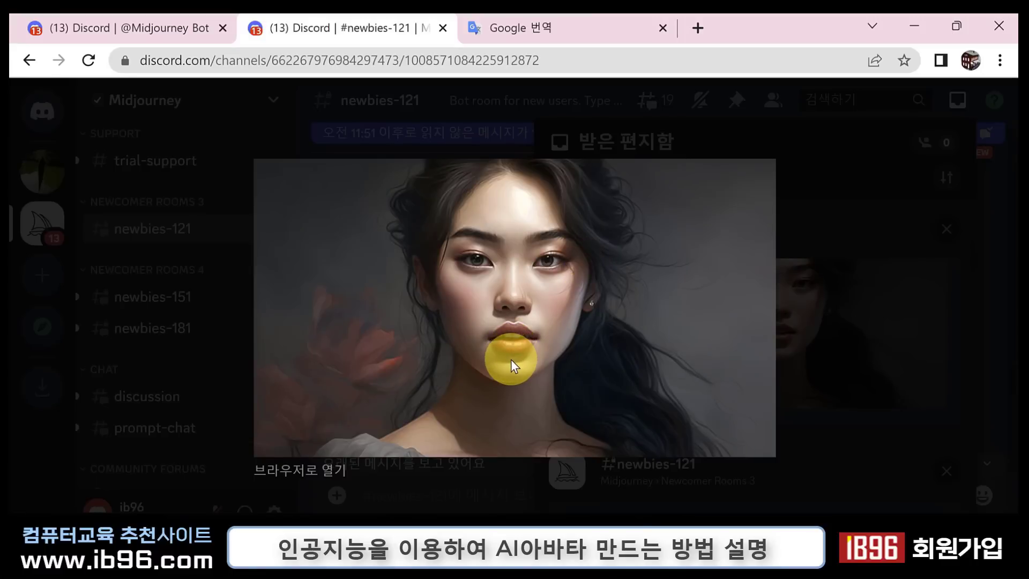
Open the upscaled Korean girl portrait in the browser and save it to the desktop as a PNG named ib96_girl
{"action": "left_click", "coordinate": [338, 472]}
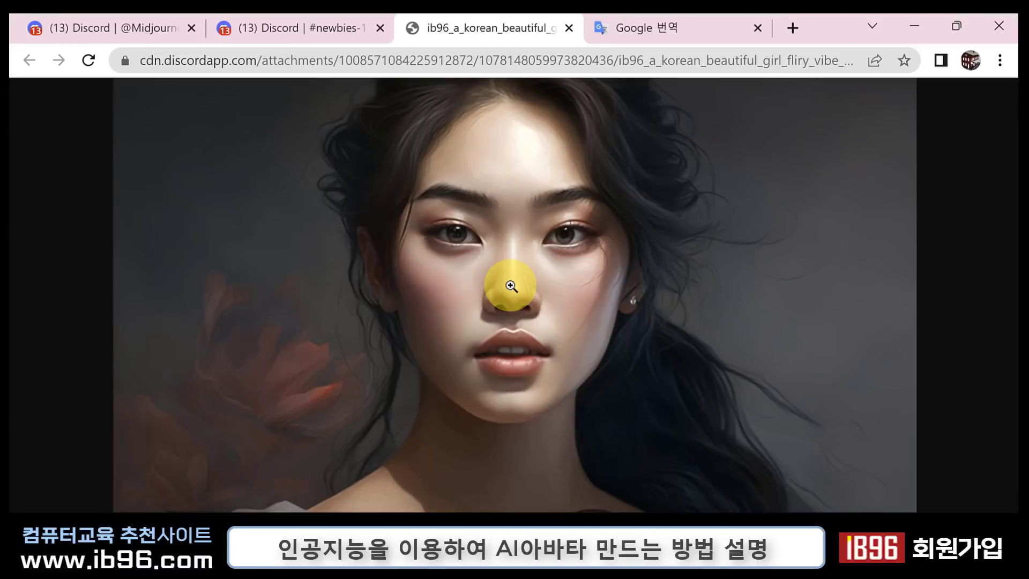
{"action": "right_click", "coordinate": [511, 286]}
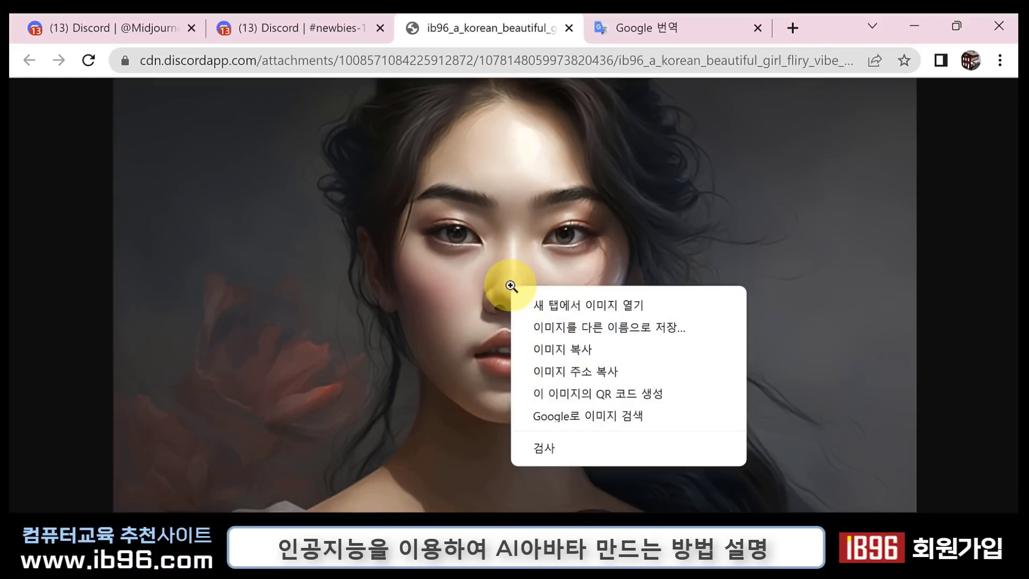
{"action": "left_click", "coordinate": [599, 327]}
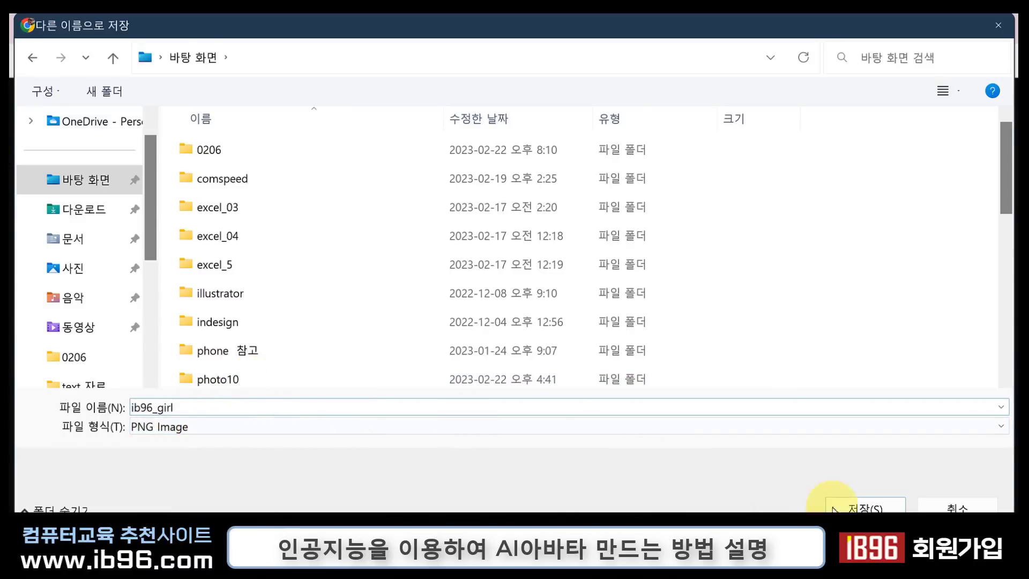
{"action": "left_click", "coordinate": [883, 506]}
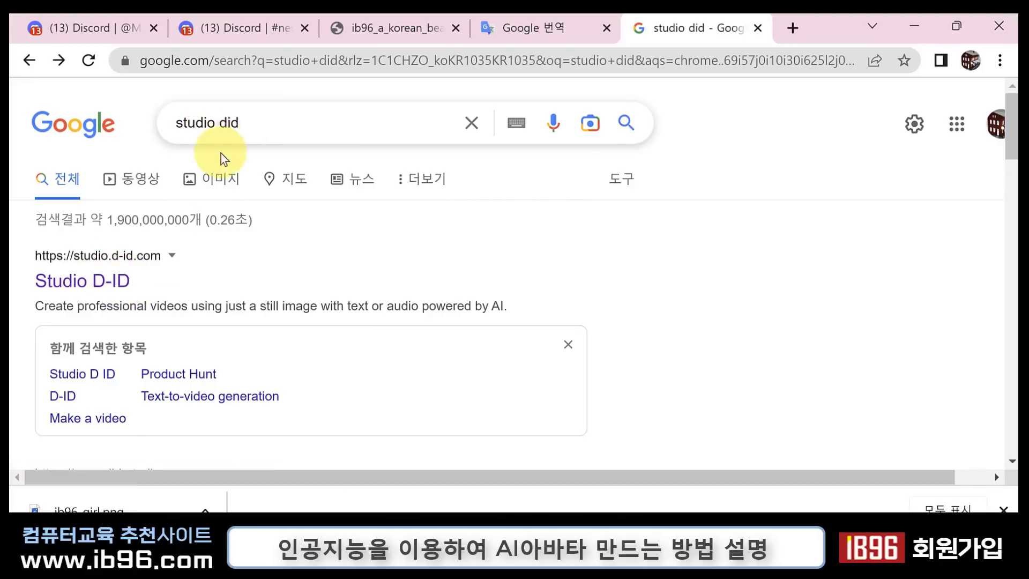
Open Studio D-ID from the Google results for "studio did" and start creating a new video
{"action": "left_click", "coordinate": [144, 267]}
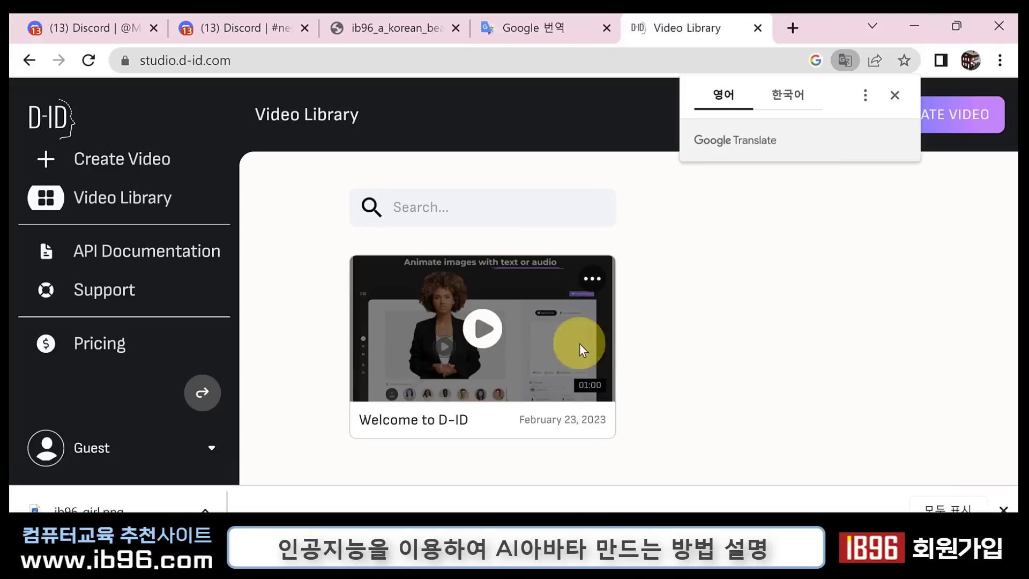
{"action": "left_click", "coordinate": [611, 366]}
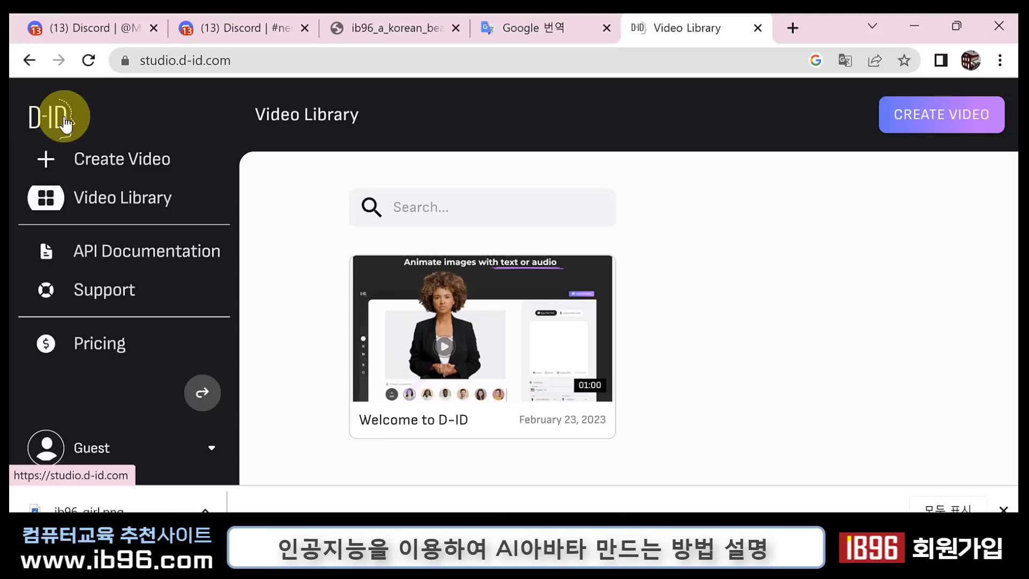
{"action": "left_click", "coordinate": [111, 164]}
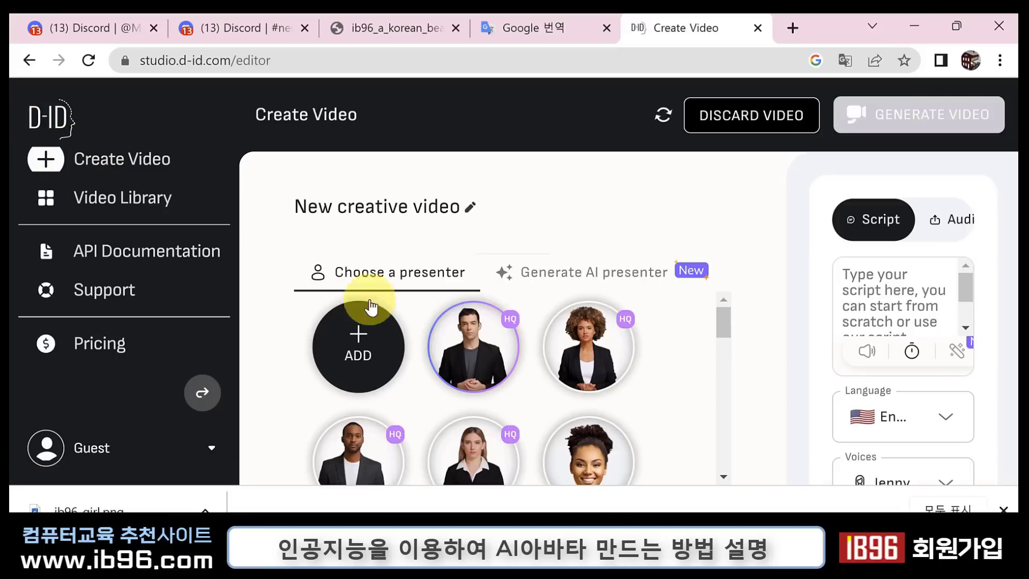
Choose the dark-haired man in the black suit as presenter and browse the other available presenters
{"action": "left_click", "coordinate": [459, 361]}
{"action": "scroll", "coordinate": [602, 340], "scroll_direction": "down", "scroll_amount": 2}
{"action": "scroll", "coordinate": [632, 364], "scroll_direction": "down", "scroll_amount": 2}
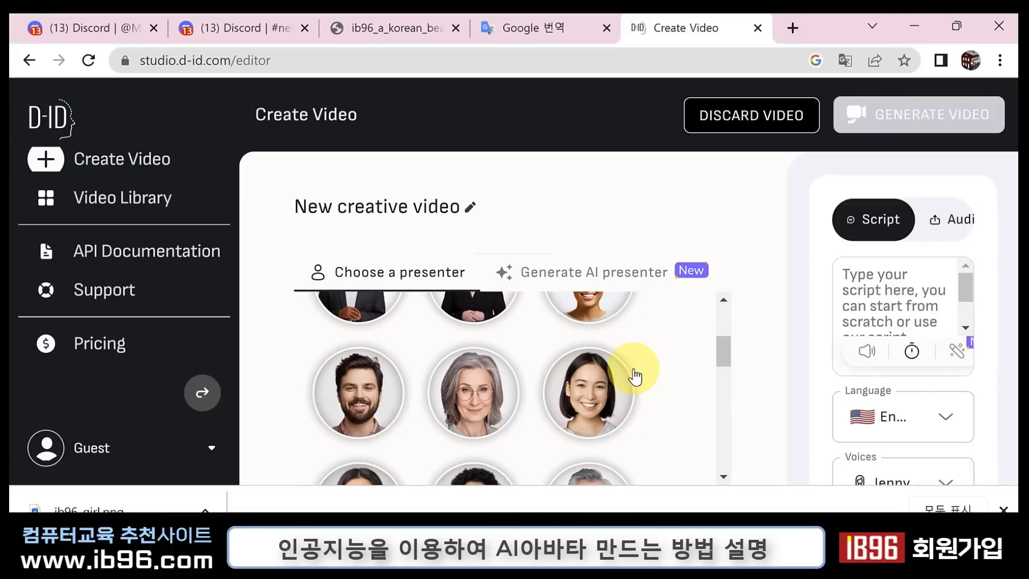
{"action": "scroll", "coordinate": [622, 388], "scroll_direction": "up", "scroll_amount": 4}
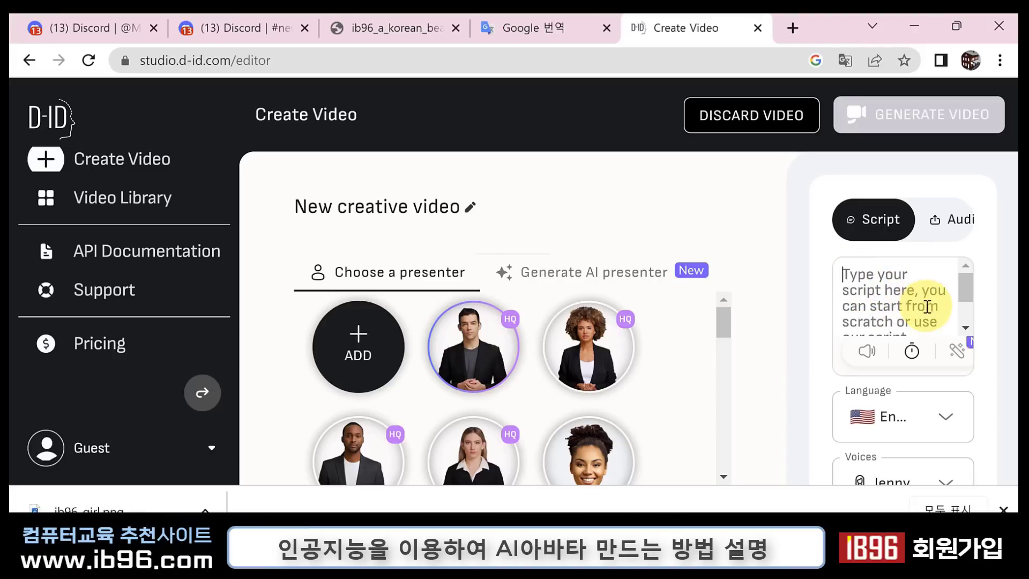
Enter "hello! every body!" as the video script and listen to it
{"action": "type", "text": "hello! every body!"}
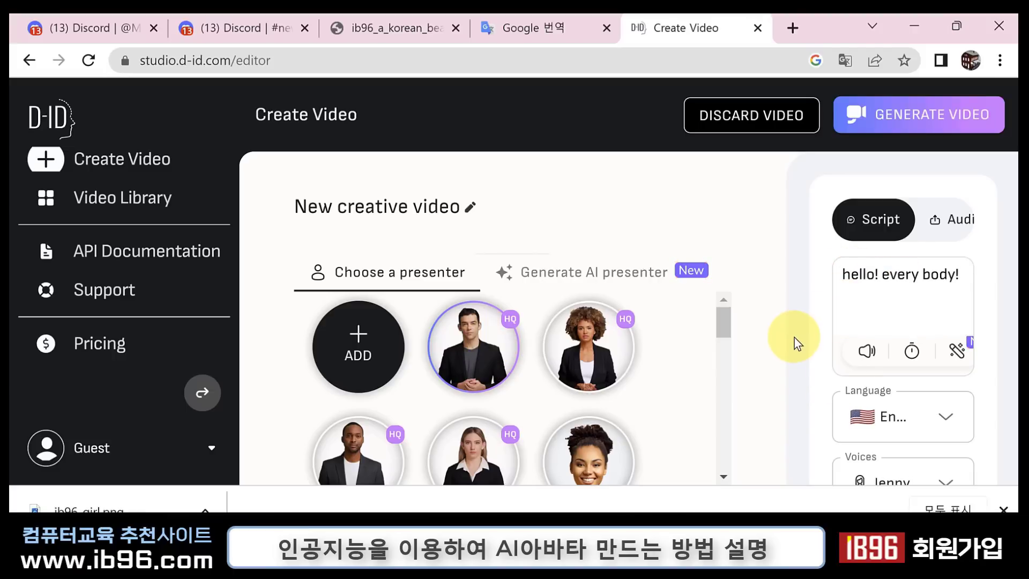
{"action": "left_click", "coordinate": [862, 358]}
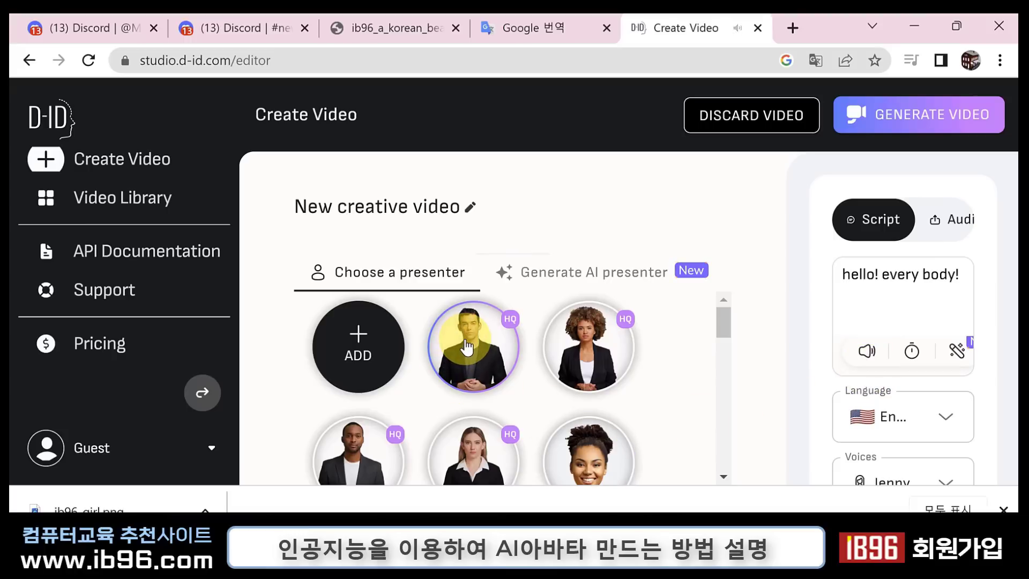
Dismiss the downloads bar and set the script's voice to the male voice Brandon
{"action": "left_click", "coordinate": [1003, 509]}
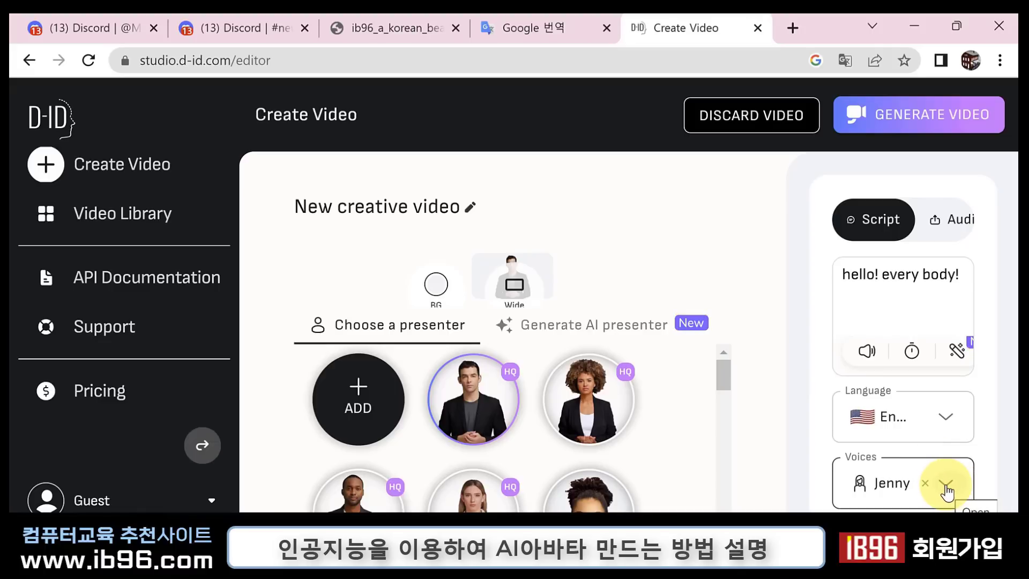
{"action": "left_click", "coordinate": [946, 486]}
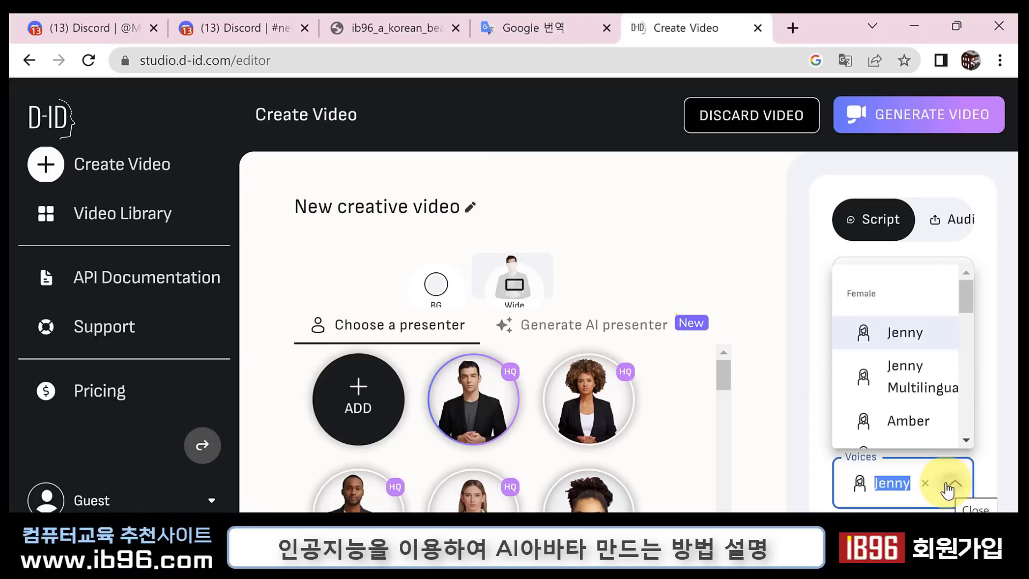
{"action": "left_click_drag", "start_coordinate": [972, 289], "coordinate": [989, 380]}
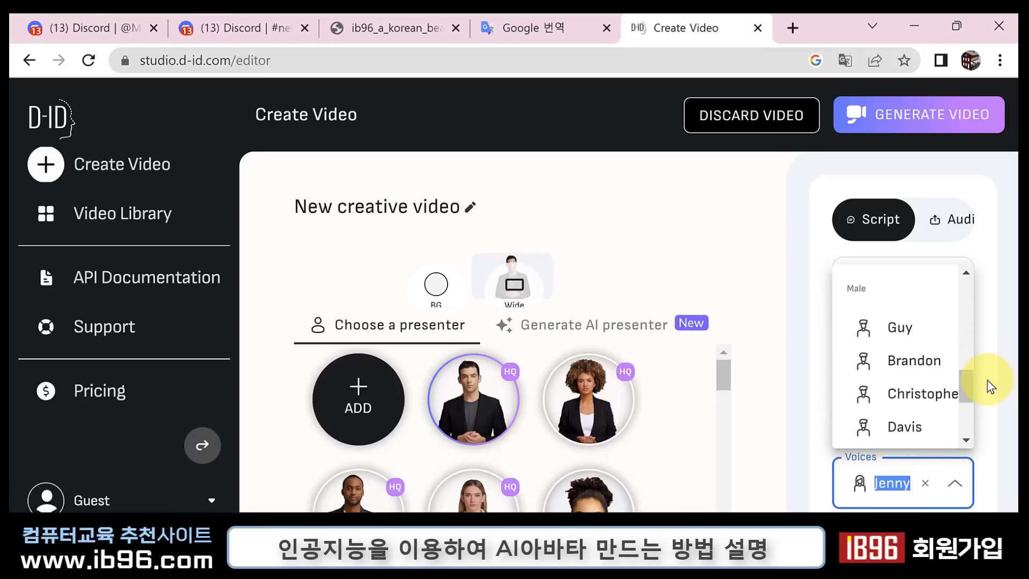
{"action": "left_click", "coordinate": [918, 361]}
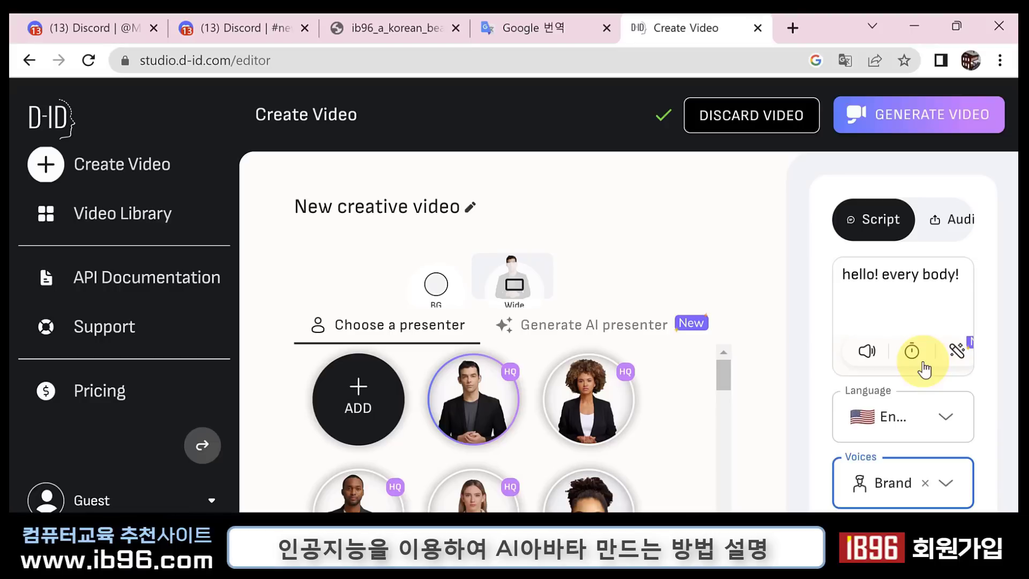
Request generation of the video and sign up for a D-ID account using the existing Google account
{"action": "left_click", "coordinate": [915, 123]}
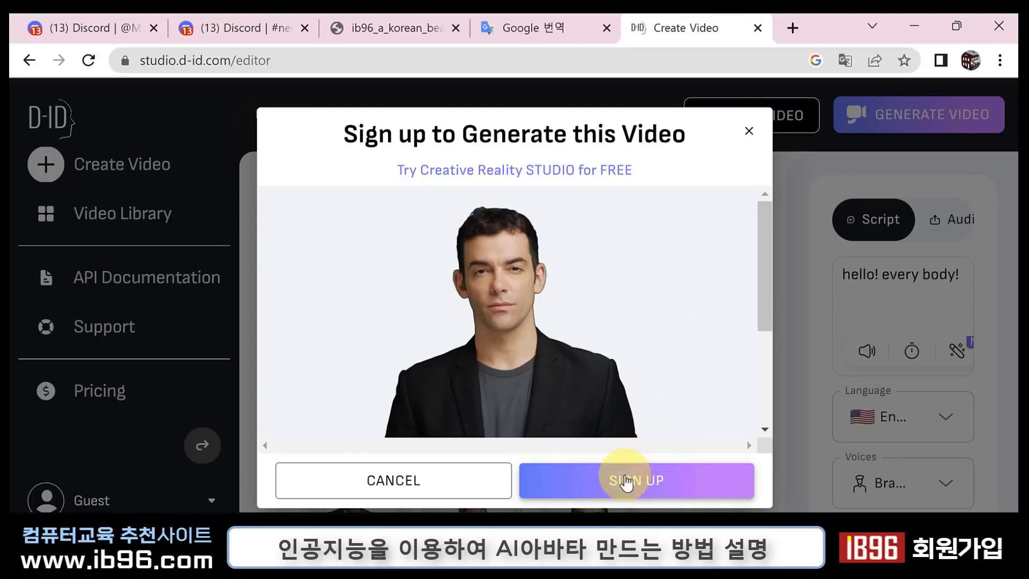
{"action": "left_click", "coordinate": [667, 490]}
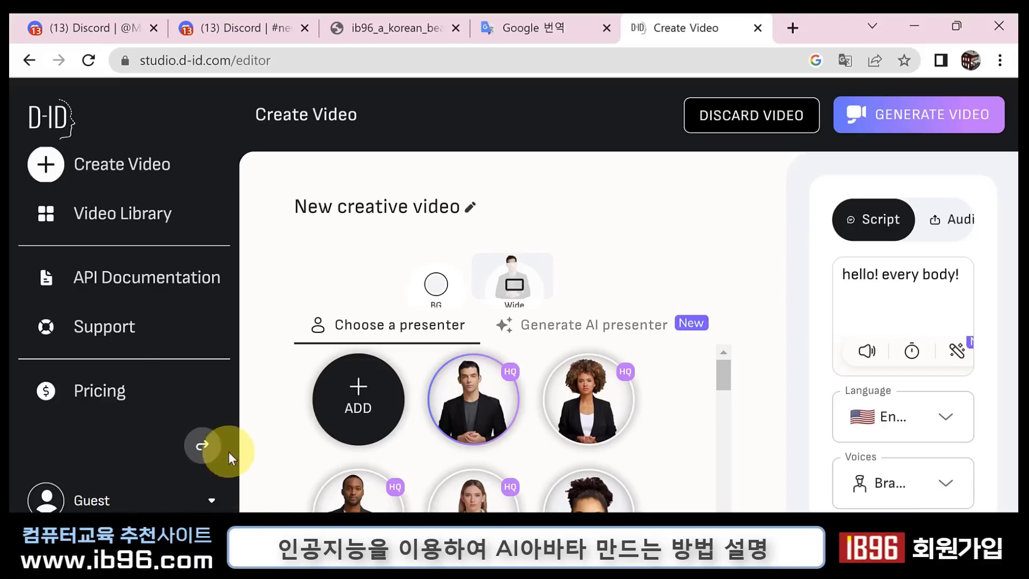
{"action": "left_click", "coordinate": [92, 501]}
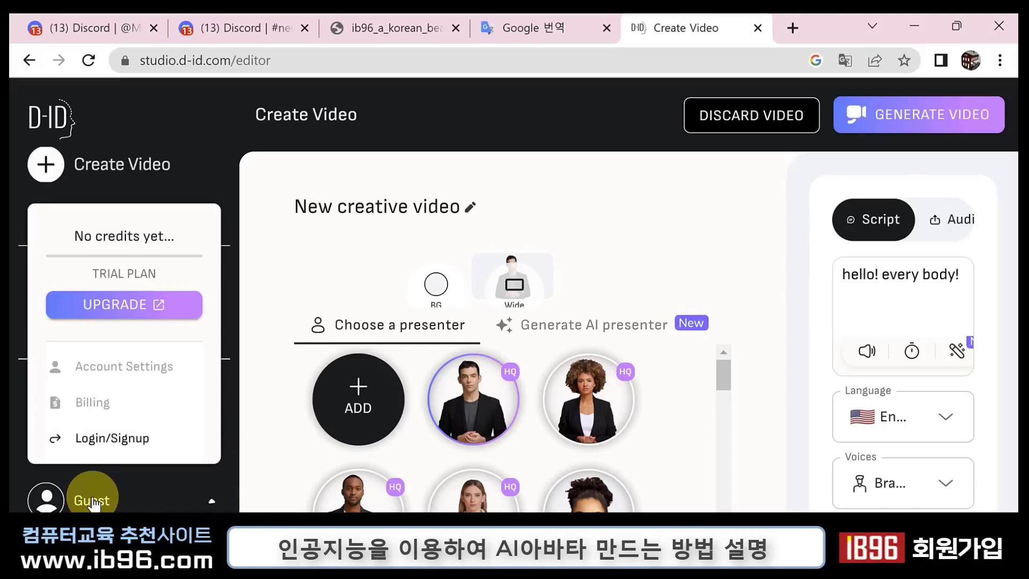
{"action": "left_click", "coordinate": [115, 439]}
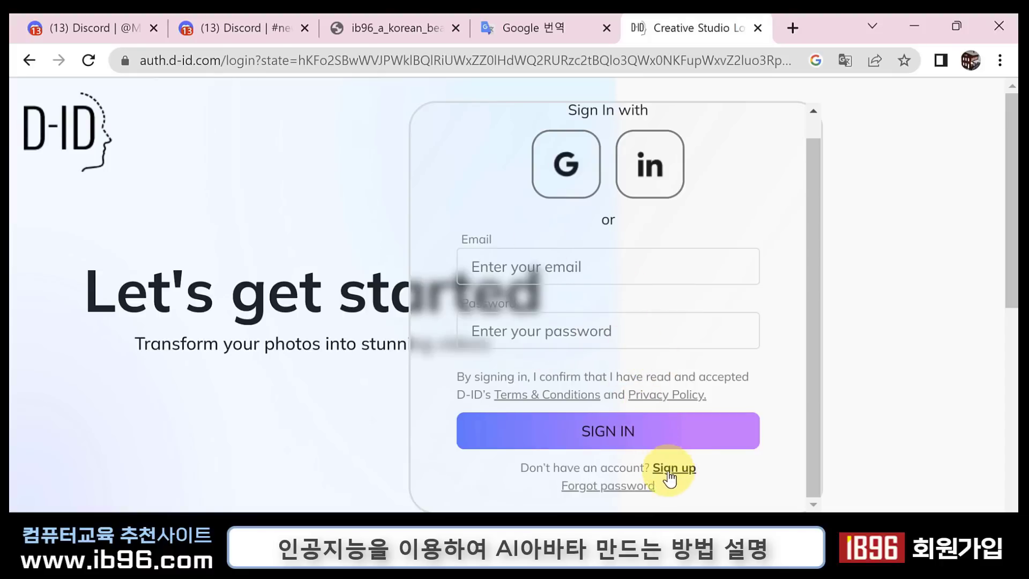
{"action": "left_click", "coordinate": [692, 471]}
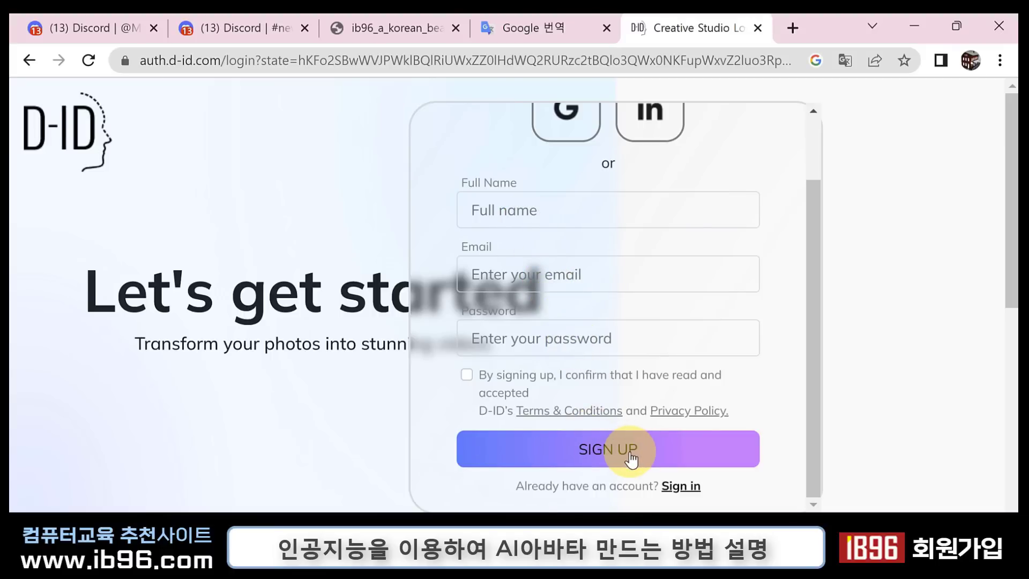
{"action": "scroll", "coordinate": [625, 459], "scroll_direction": "up", "scroll_amount": 2}
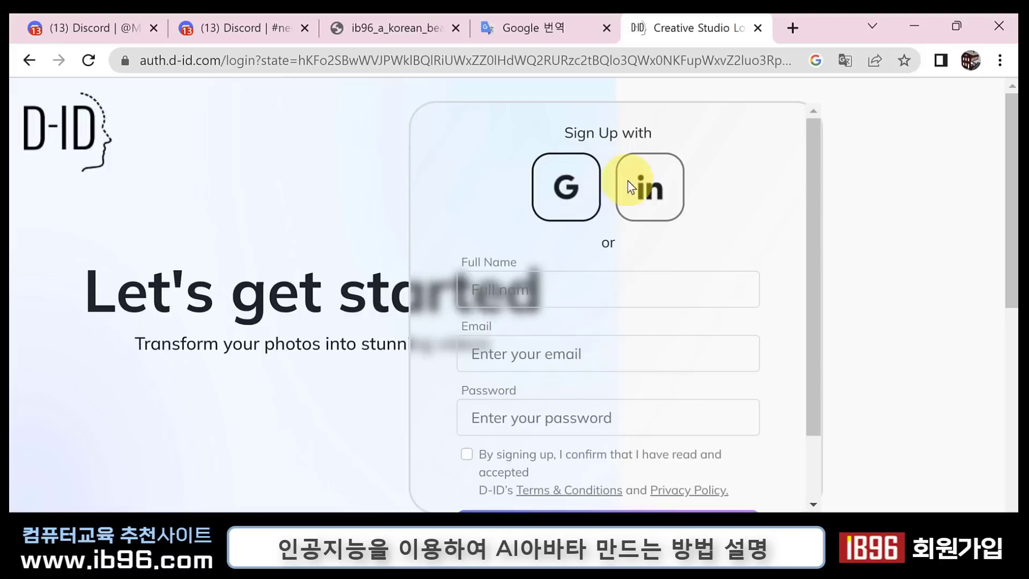
{"action": "left_click", "coordinate": [569, 198]}
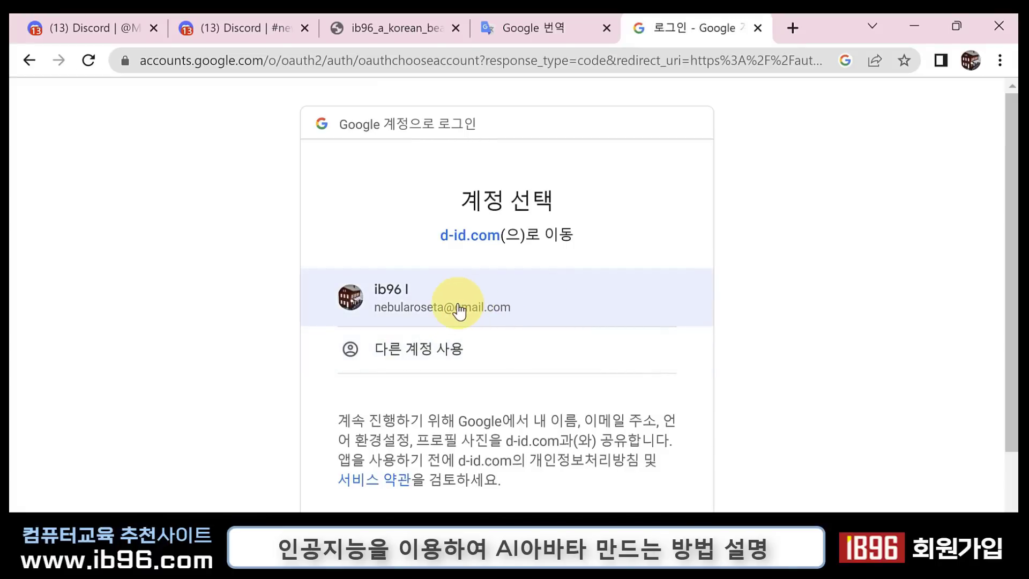
{"action": "left_click", "coordinate": [460, 308]}
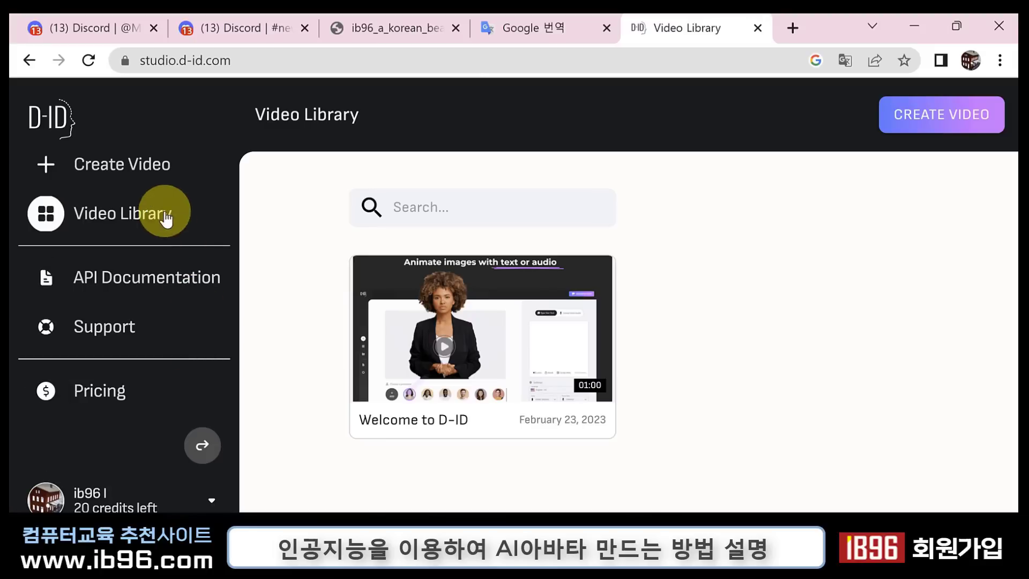
Return to the draft with the man in the black suit and generate the video
{"action": "left_click", "coordinate": [151, 167]}
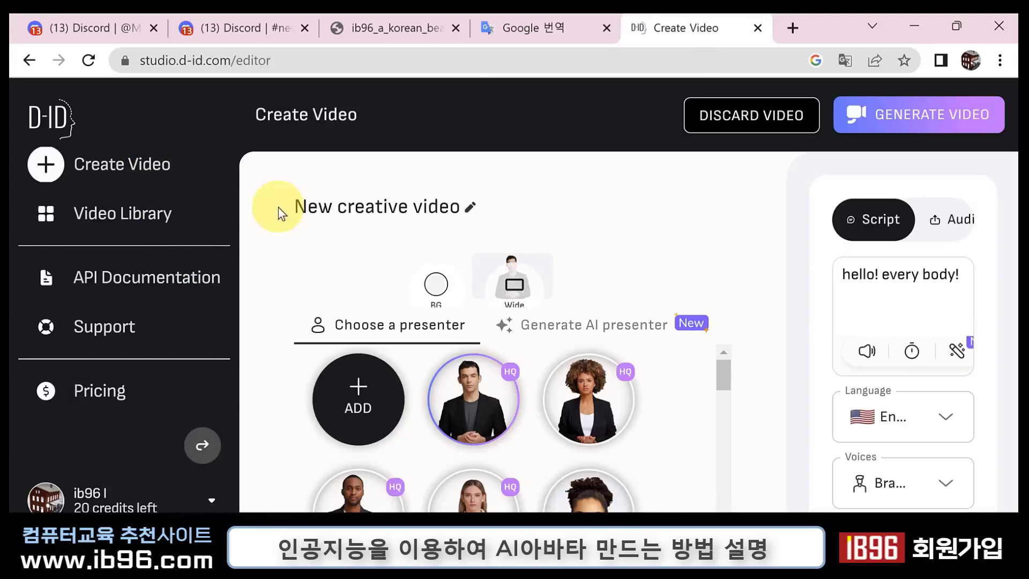
{"action": "left_click", "coordinate": [918, 121]}
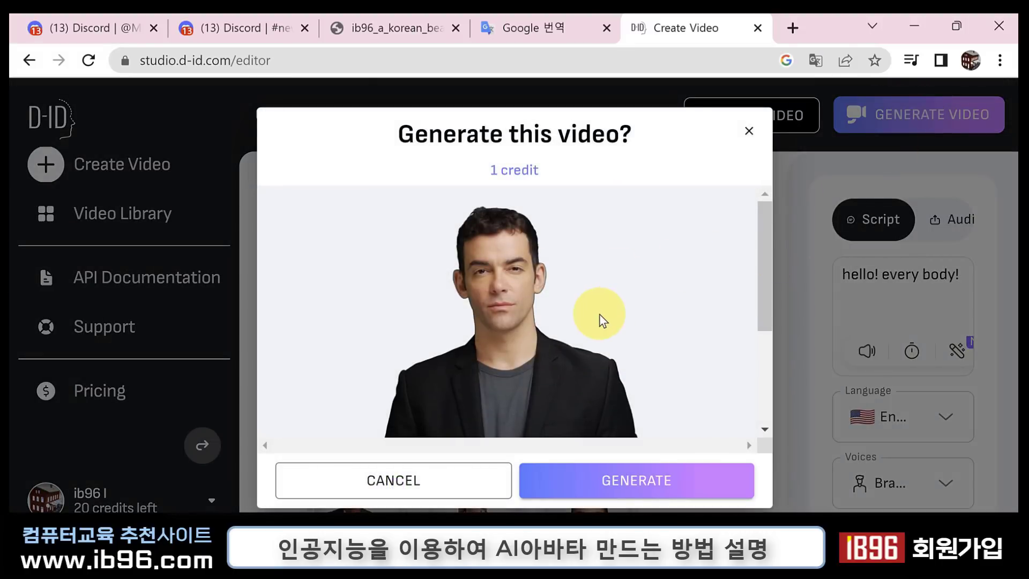
{"action": "left_click", "coordinate": [650, 488]}
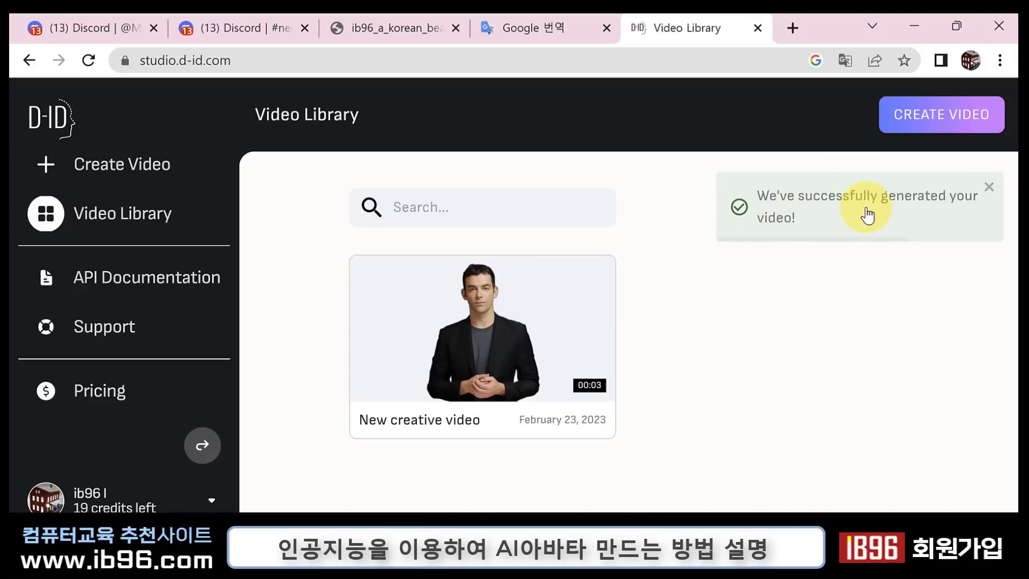
Play the newly generated video from the Video Library and close its preview
{"action": "mouse_move", "coordinate": [584, 369]}
{"action": "left_click", "coordinate": [485, 330]}
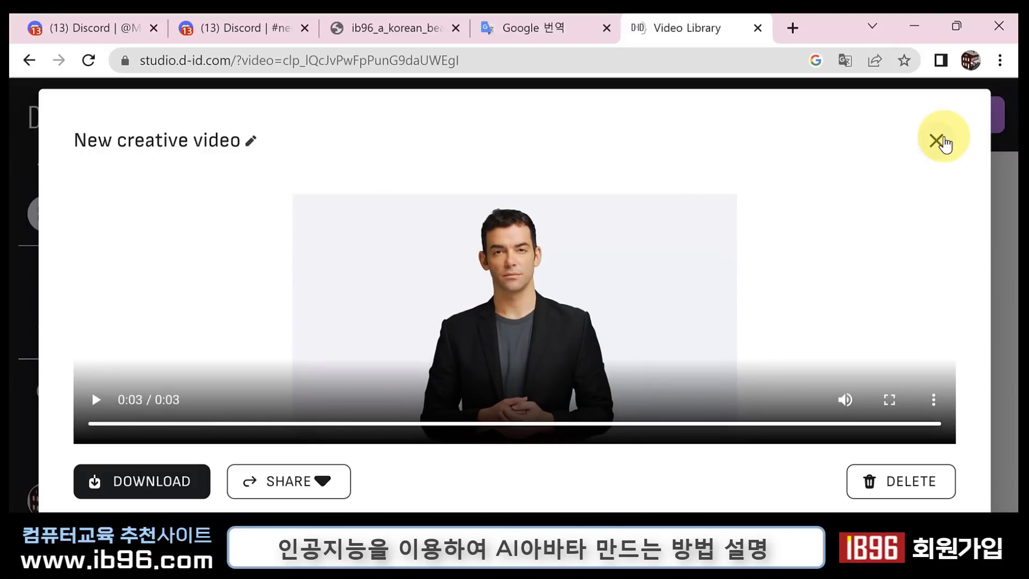
{"action": "left_click", "coordinate": [943, 142]}
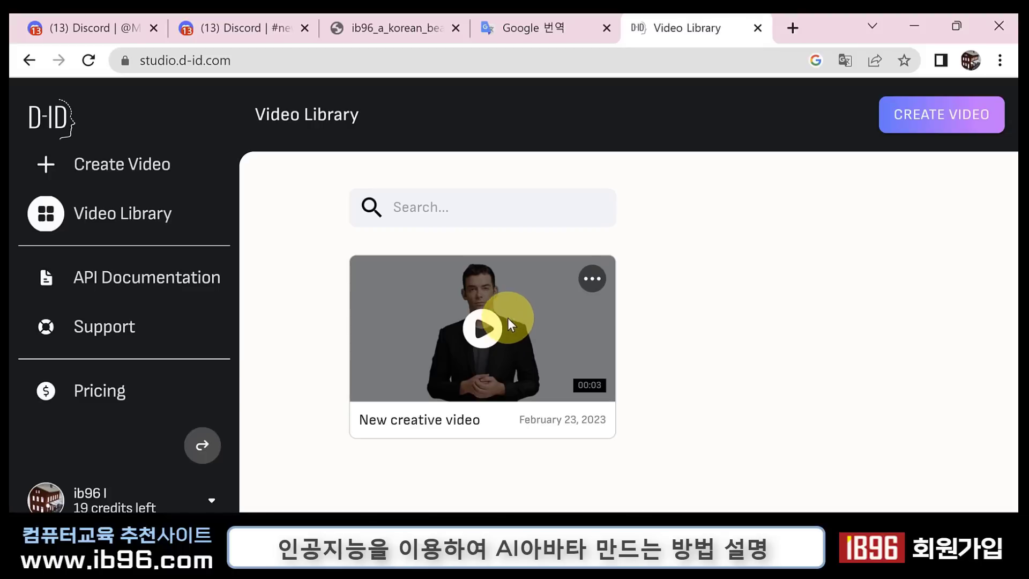
Start a new video, add the desktop image ib96_girl as presenter, and check the option for uploading voice audio
{"action": "left_click", "coordinate": [152, 185]}
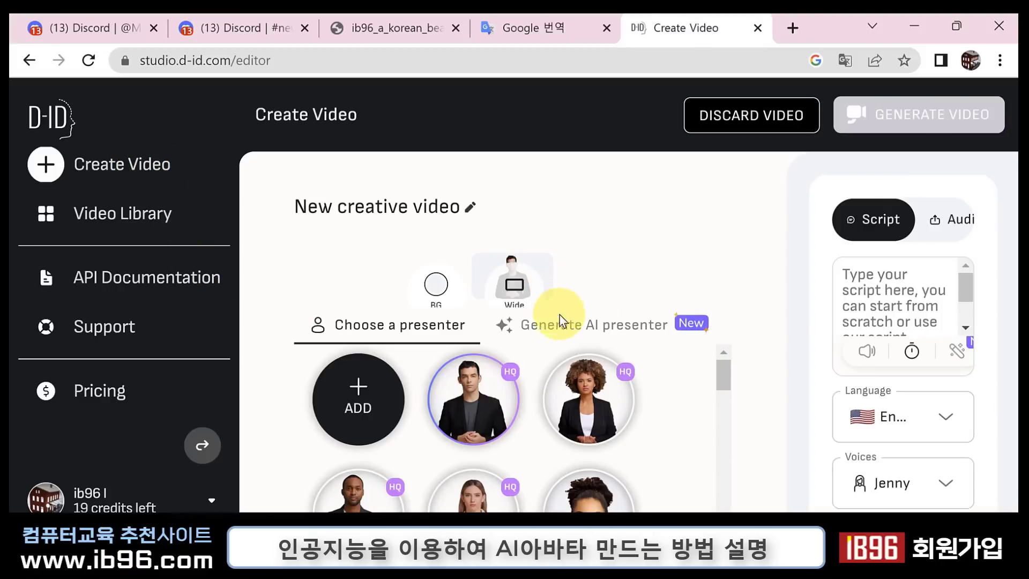
{"action": "left_click", "coordinate": [368, 408]}
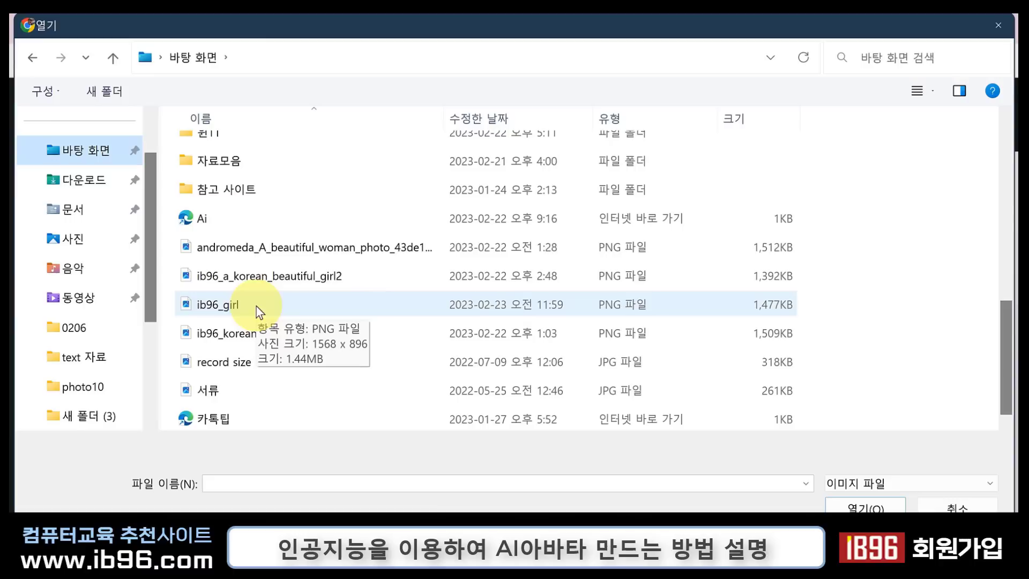
{"action": "left_click", "coordinate": [224, 307]}
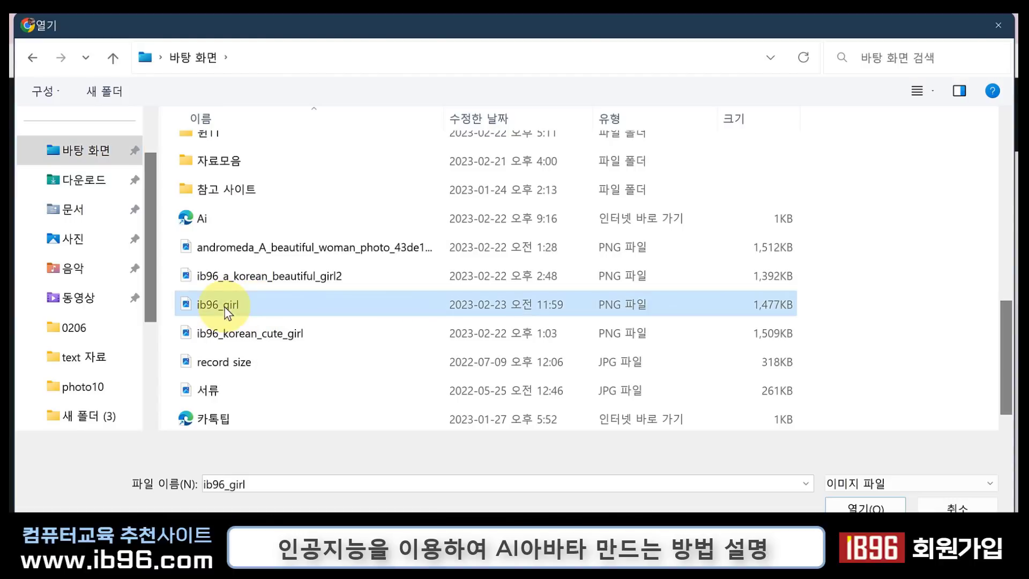
{"action": "left_click", "coordinate": [872, 506]}
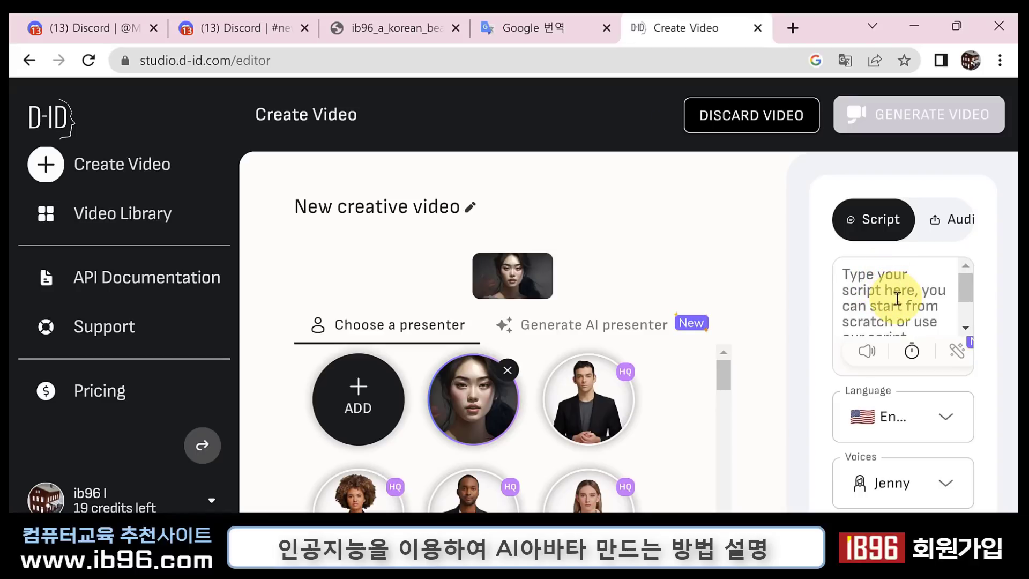
{"action": "left_click", "coordinate": [959, 234]}
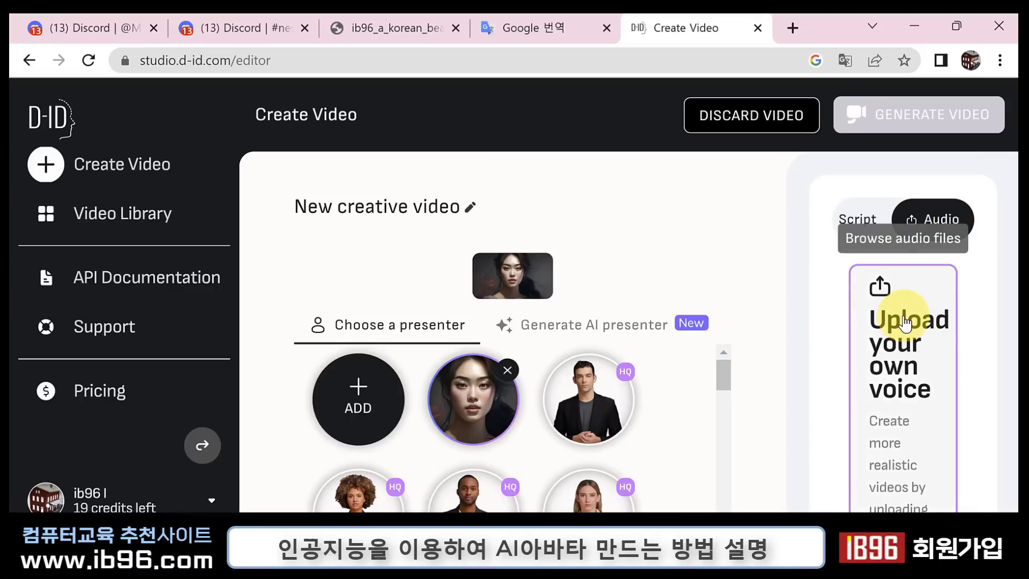
{"action": "left_click", "coordinate": [859, 219]}
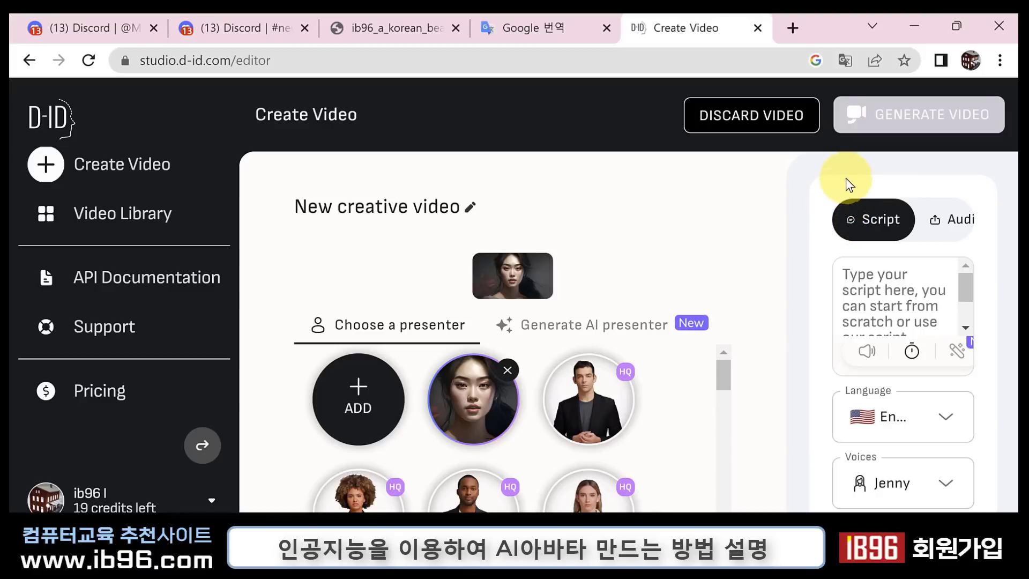
Open Naver in a new browser tab and go to CLOVA Dubbing (클로바더빙) from its expanded service list
{"action": "left_click", "coordinate": [793, 28]}
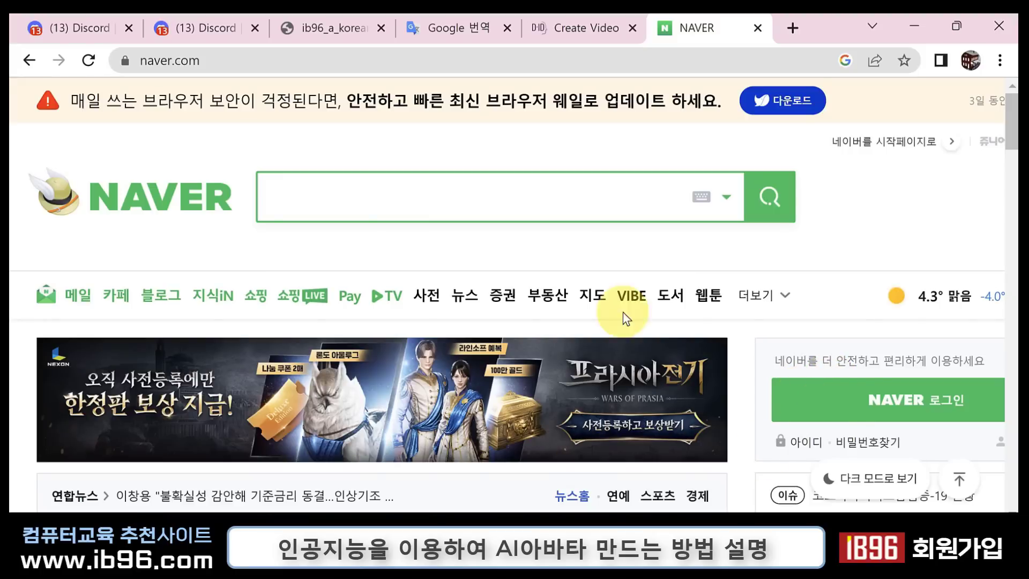
{"action": "scroll", "coordinate": [844, 279], "scroll_direction": "down", "scroll_amount": 3}
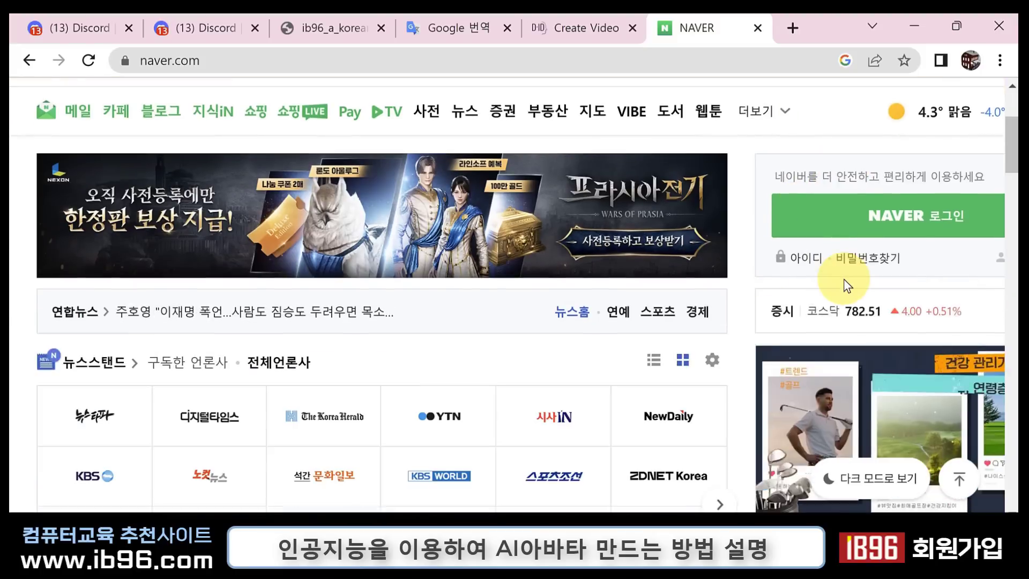
{"action": "scroll", "coordinate": [844, 279], "scroll_direction": "up", "scroll_amount": 2}
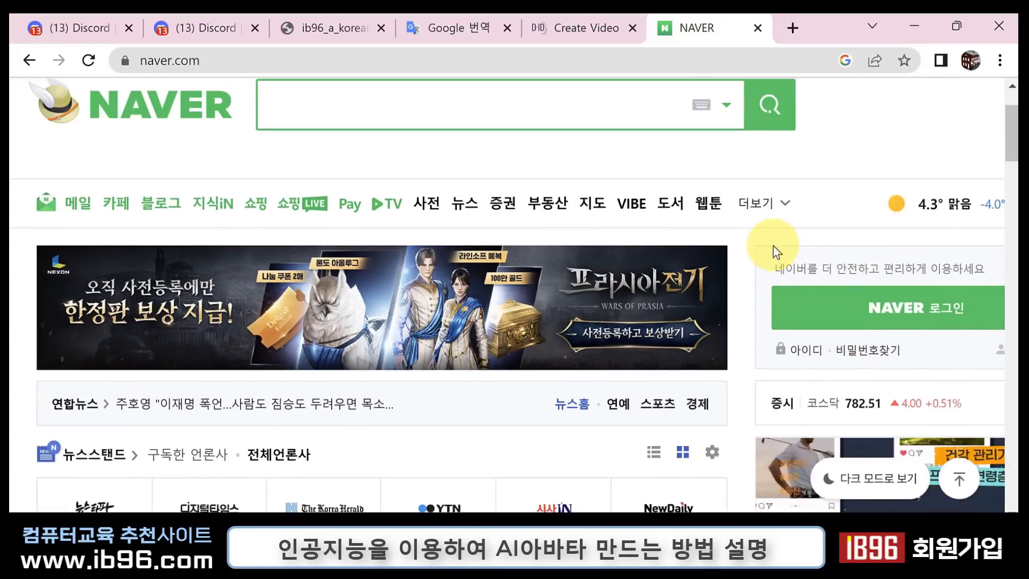
{"action": "left_click", "coordinate": [784, 210]}
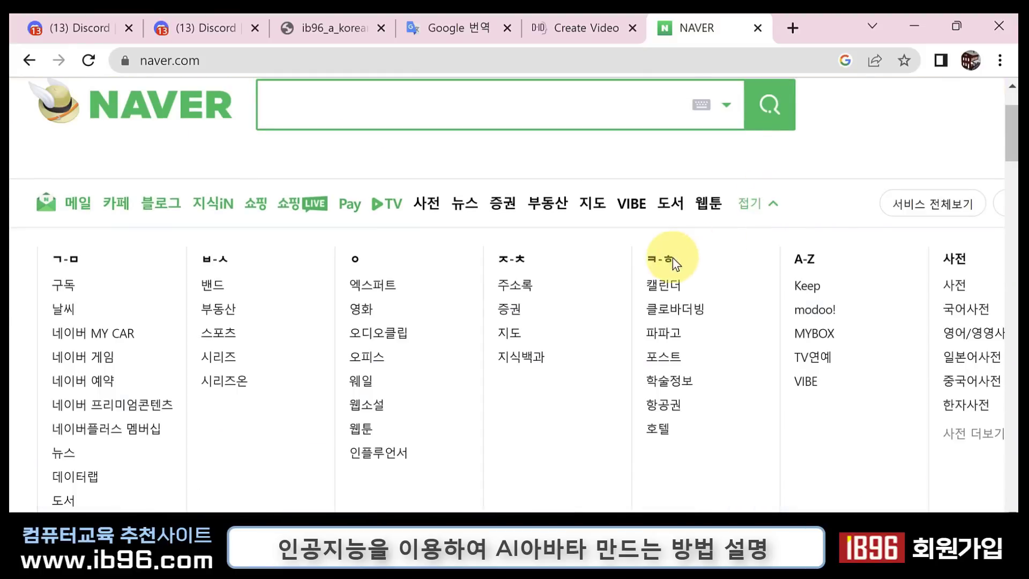
{"action": "left_click", "coordinate": [686, 313]}
{"action": "scroll", "coordinate": [638, 347], "scroll_direction": "down", "scroll_amount": 3}
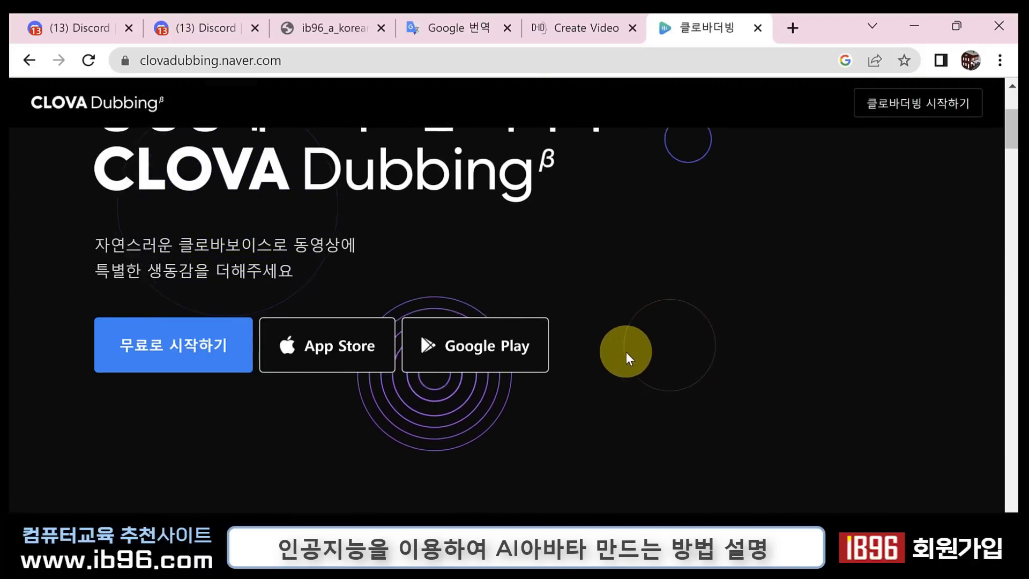
Start using CLOVA Dubbing for free and dismiss the notification offer and update notice on the project page
{"action": "left_click", "coordinate": [214, 362]}
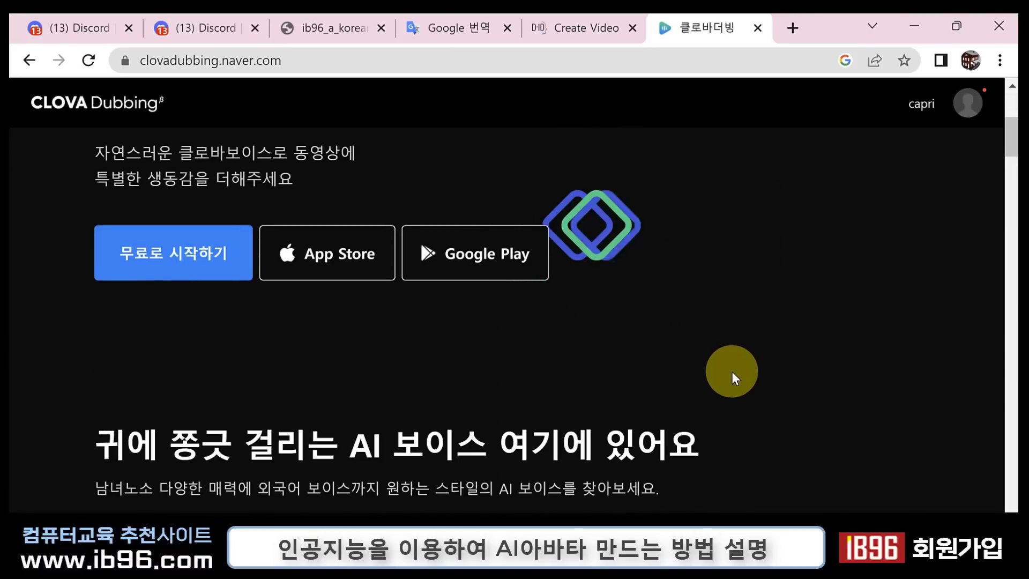
{"action": "left_click", "coordinate": [193, 244]}
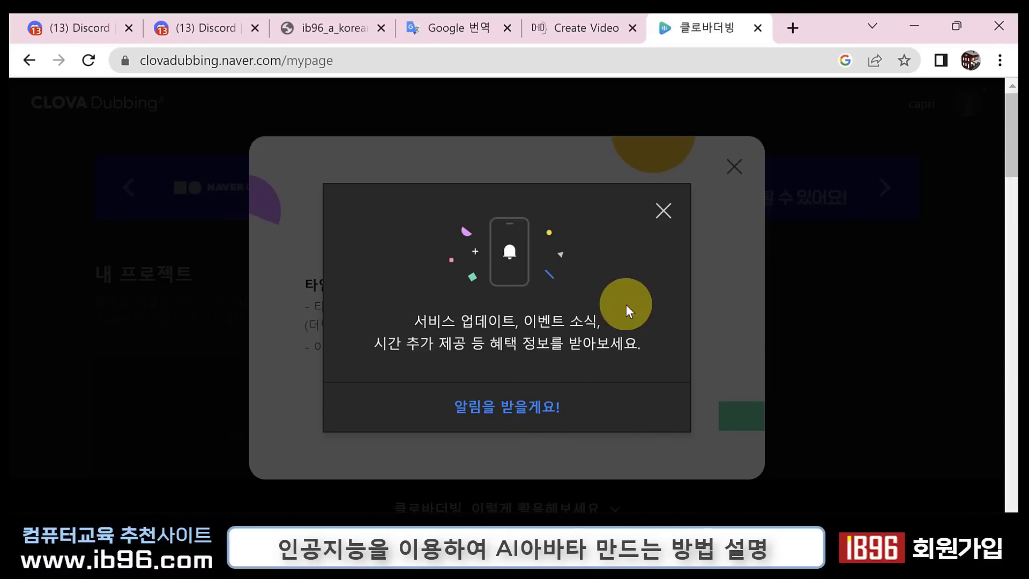
{"action": "left_click", "coordinate": [663, 213]}
{"action": "left_click", "coordinate": [544, 405]}
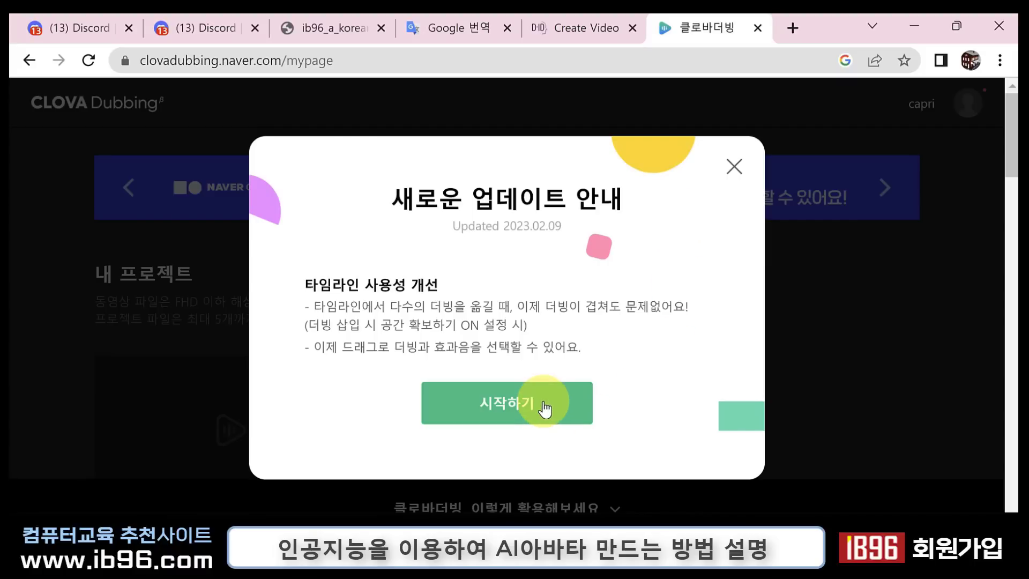
Create a new dubbing project named test1
{"action": "scroll", "coordinate": [638, 342], "scroll_direction": "down", "scroll_amount": 2}
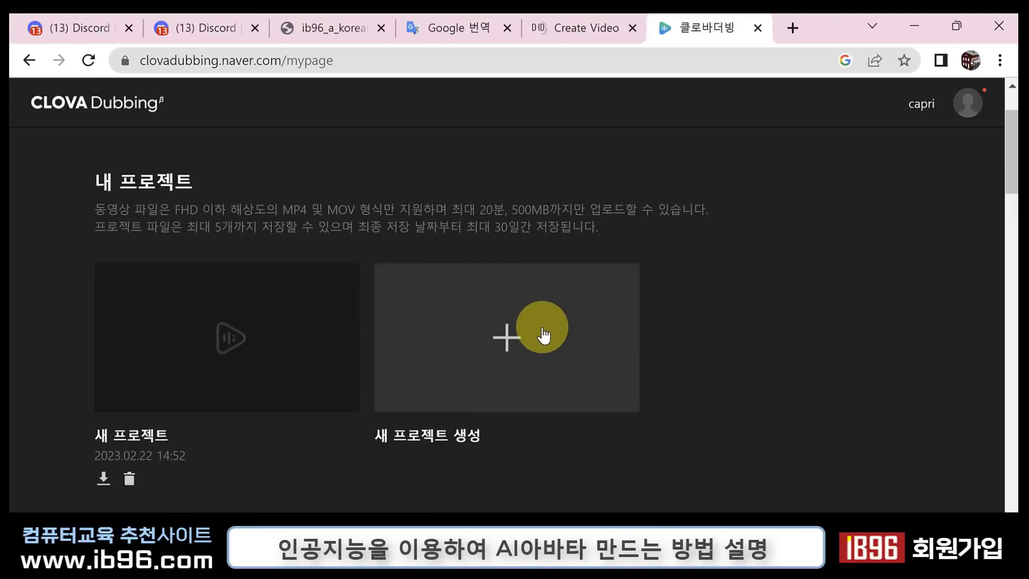
{"action": "left_click", "coordinate": [504, 339]}
{"action": "type", "text": "te"}
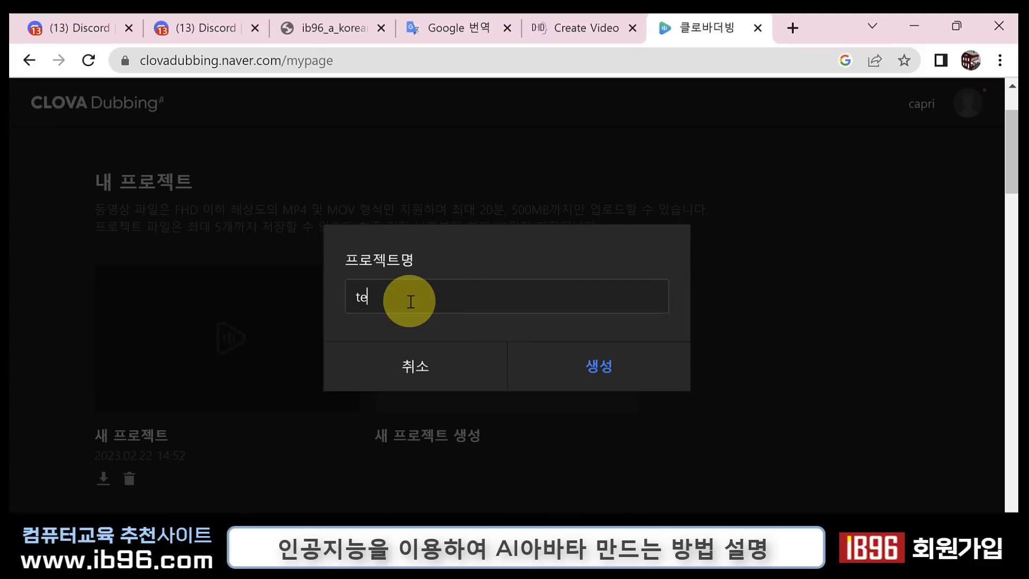
{"action": "type", "text": "st1"}
{"action": "left_click", "coordinate": [582, 364]}
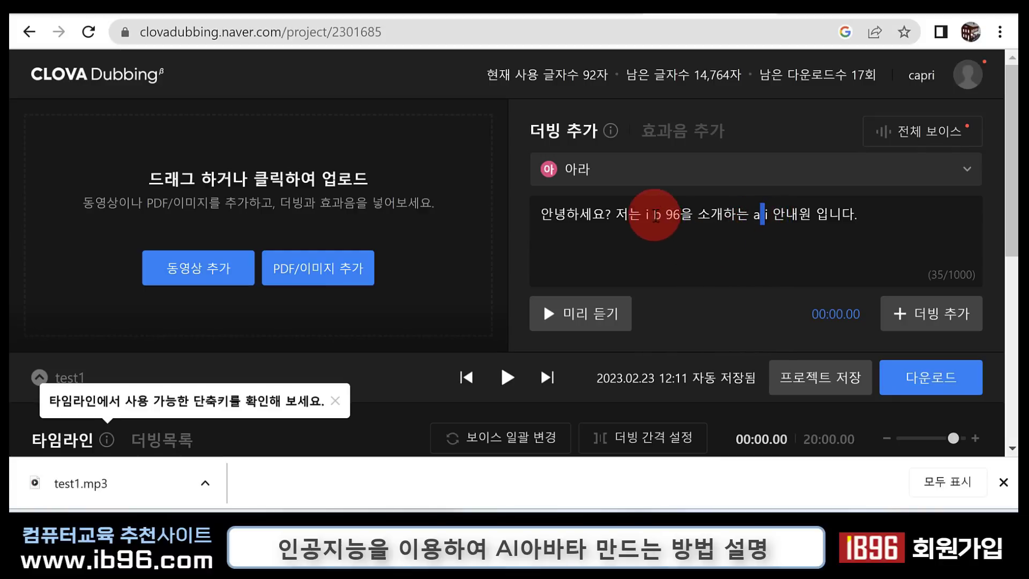
Review the spaced letters in the greeting's dubbing text and the dubbing clips on the timeline
{"action": "left_click", "coordinate": [653, 216]}
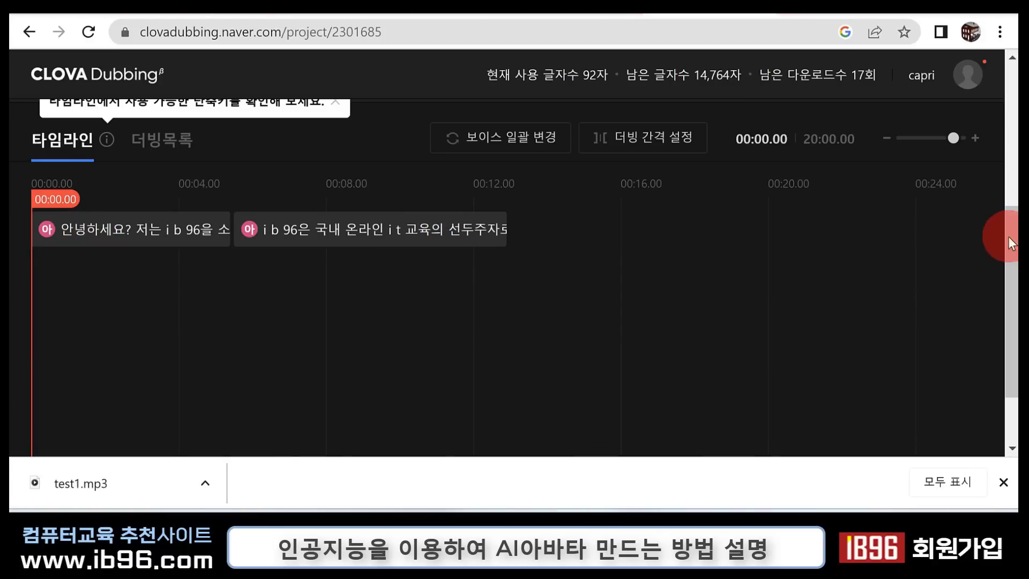
Download the test1 dubbing project as a single combined audio file (음원 파일) in MP3 format
{"action": "left_click_drag", "start_coordinate": [1011, 229], "coordinate": [1011, 195]}
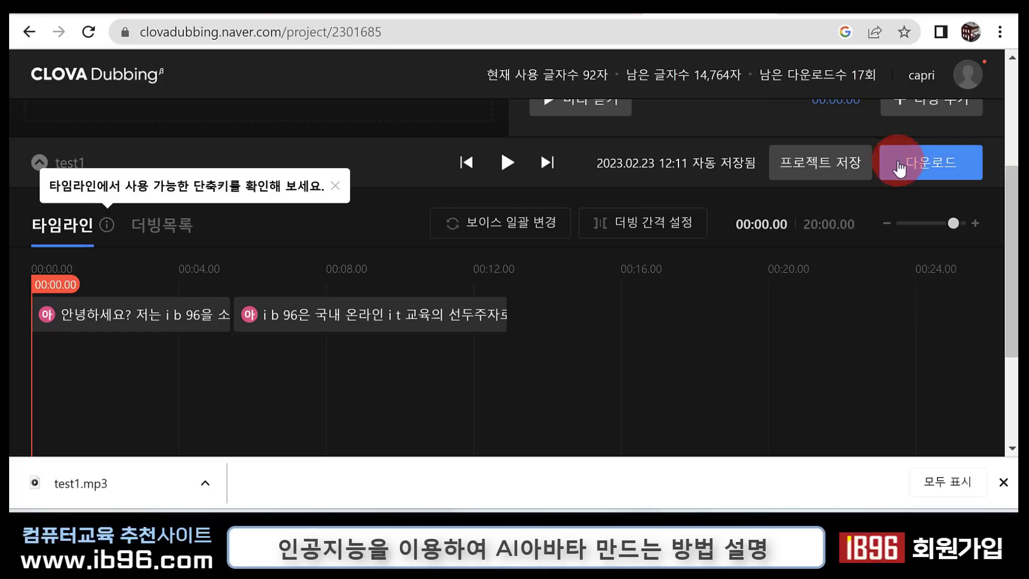
{"action": "left_click", "coordinate": [930, 170]}
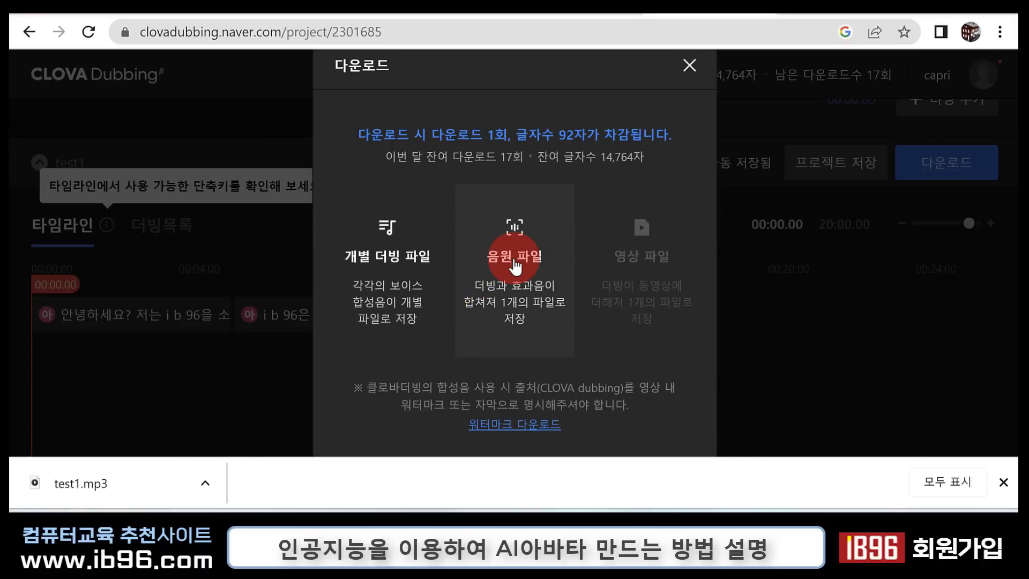
{"action": "left_click", "coordinate": [514, 262]}
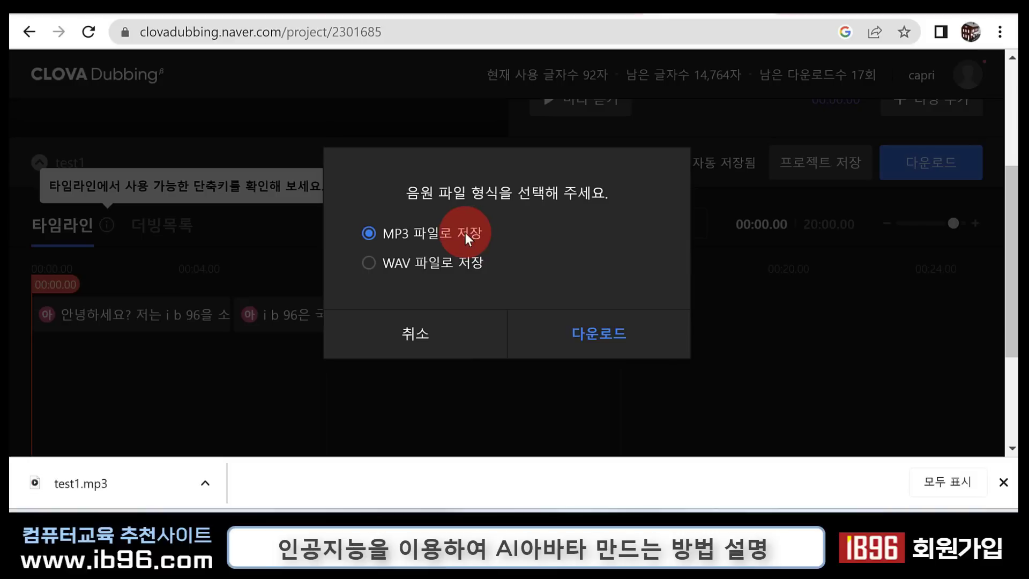
{"action": "left_click", "coordinate": [588, 336]}
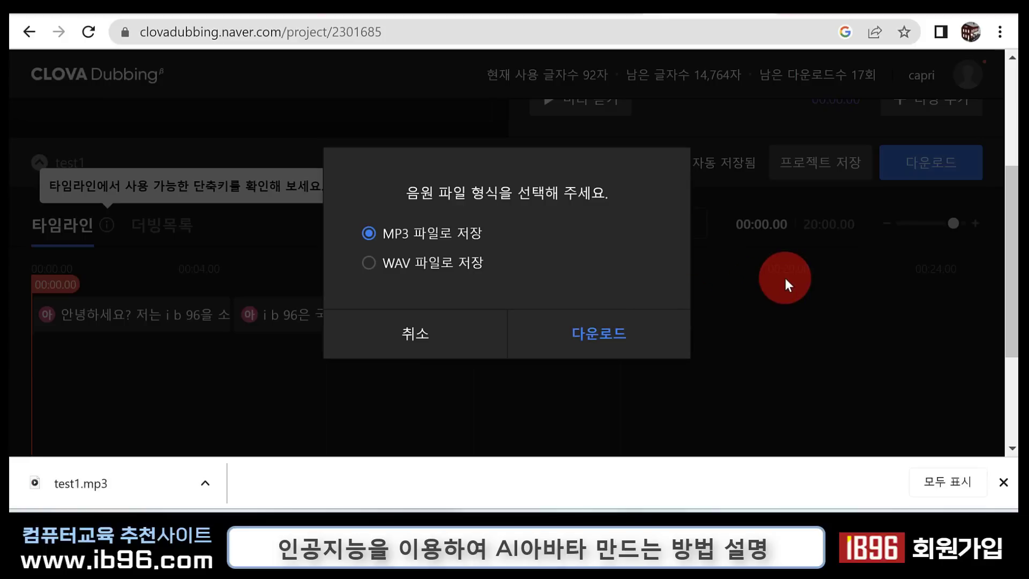
{"action": "left_click", "coordinate": [651, 351]}
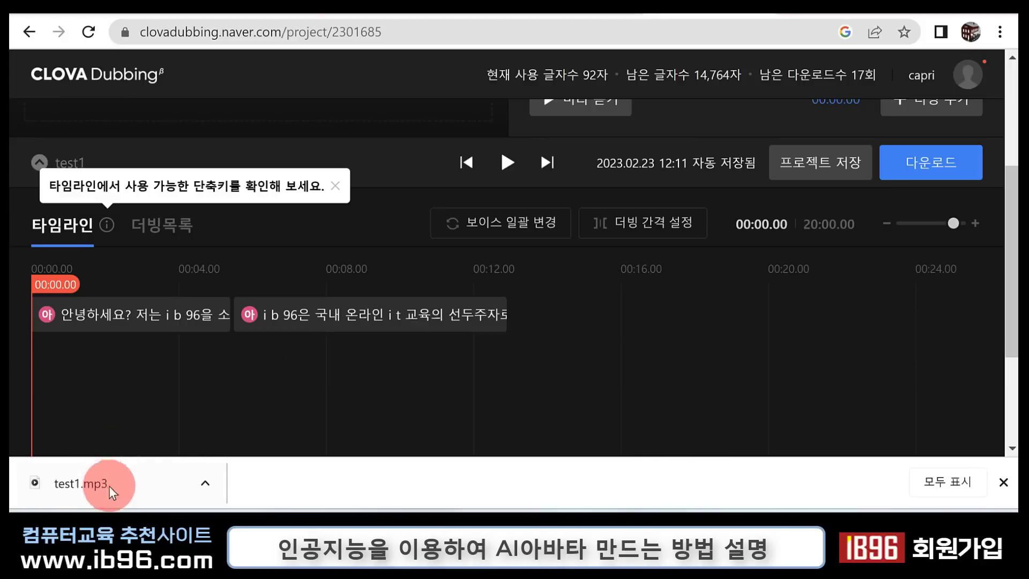
Switch to the Studio D-ID editor, upload test1 from the Downloads folder as the voice audio, and select the ib96_girl portrait as presenter
{"action": "left_click", "coordinate": [574, 8]}
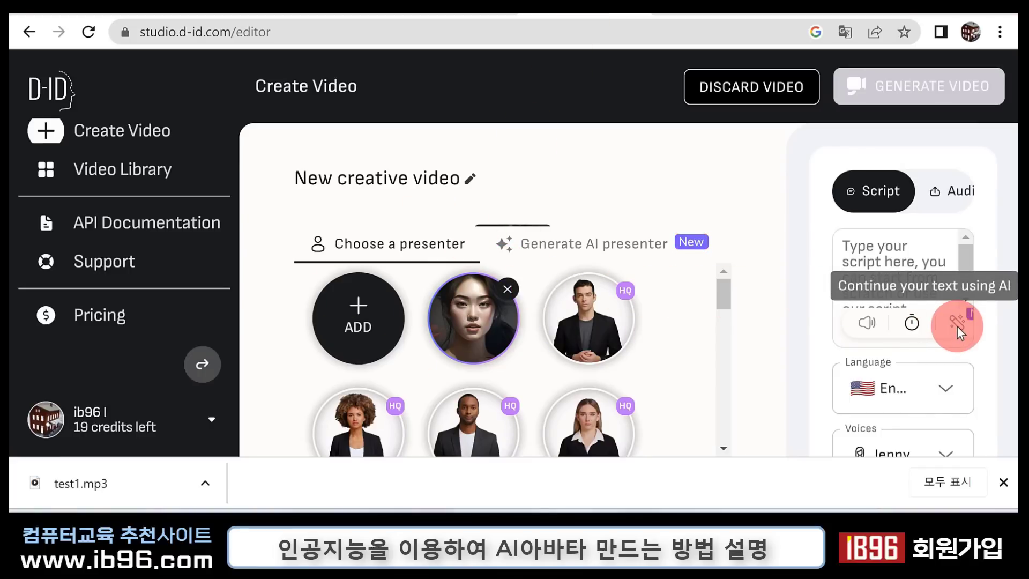
{"action": "left_click", "coordinate": [943, 207]}
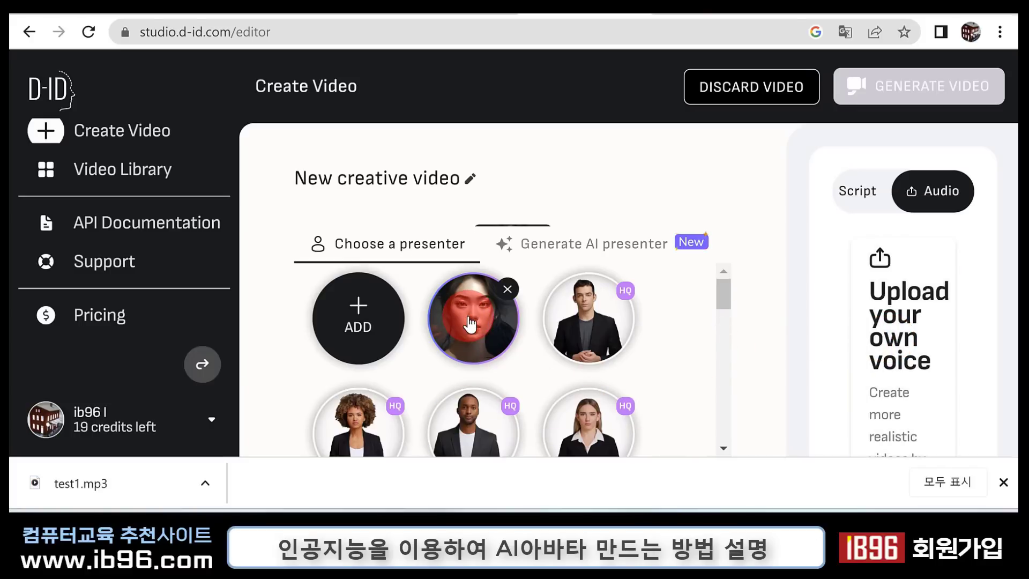
{"action": "left_click", "coordinate": [927, 367]}
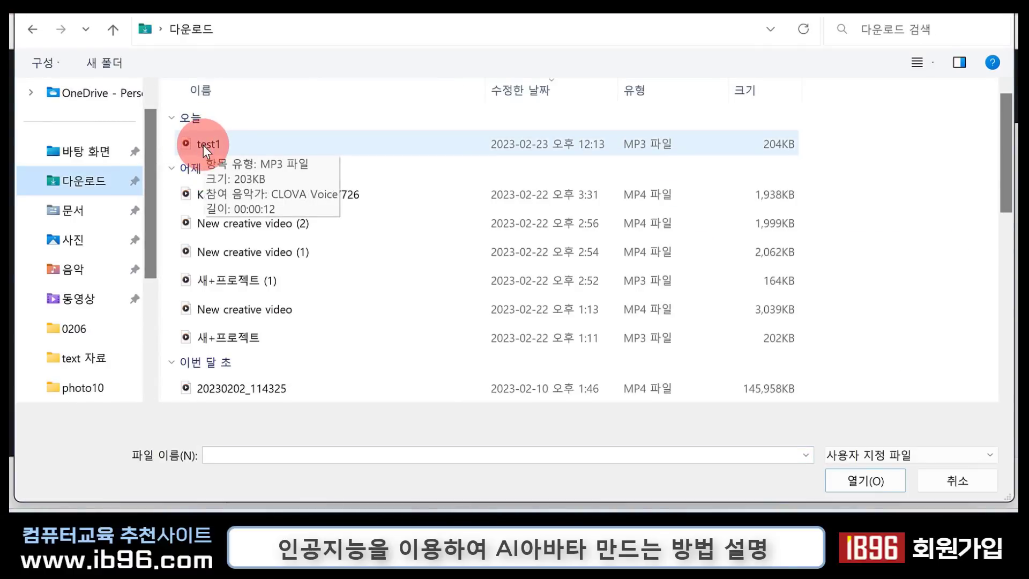
{"action": "left_click", "coordinate": [203, 145]}
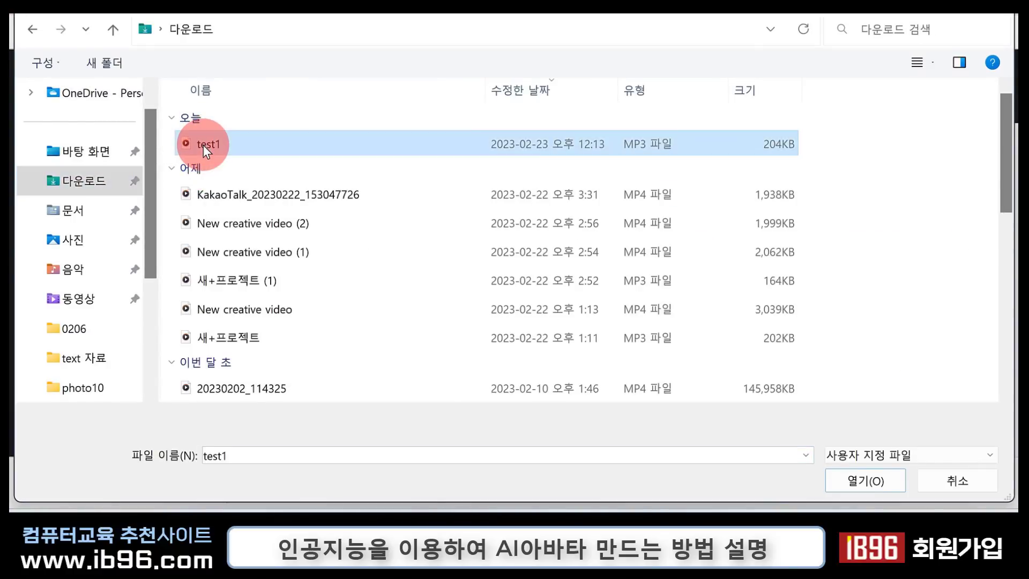
{"action": "left_click", "coordinate": [851, 480]}
{"action": "left_click", "coordinate": [256, 322]}
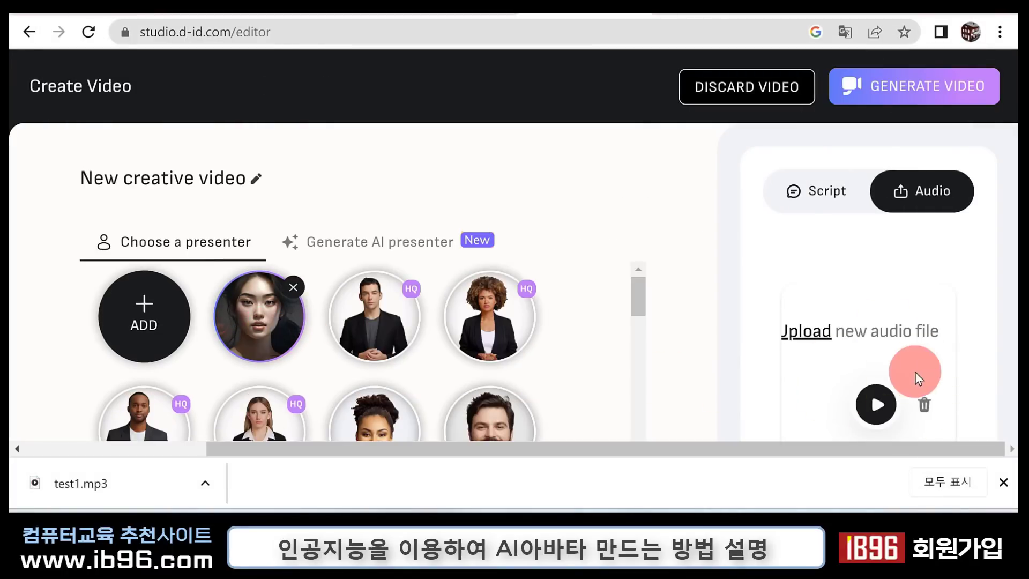
Generate the talking avatar video from the portrait and uploaded audio, and dismiss the completion notice in the Video Library
{"action": "left_click", "coordinate": [913, 97]}
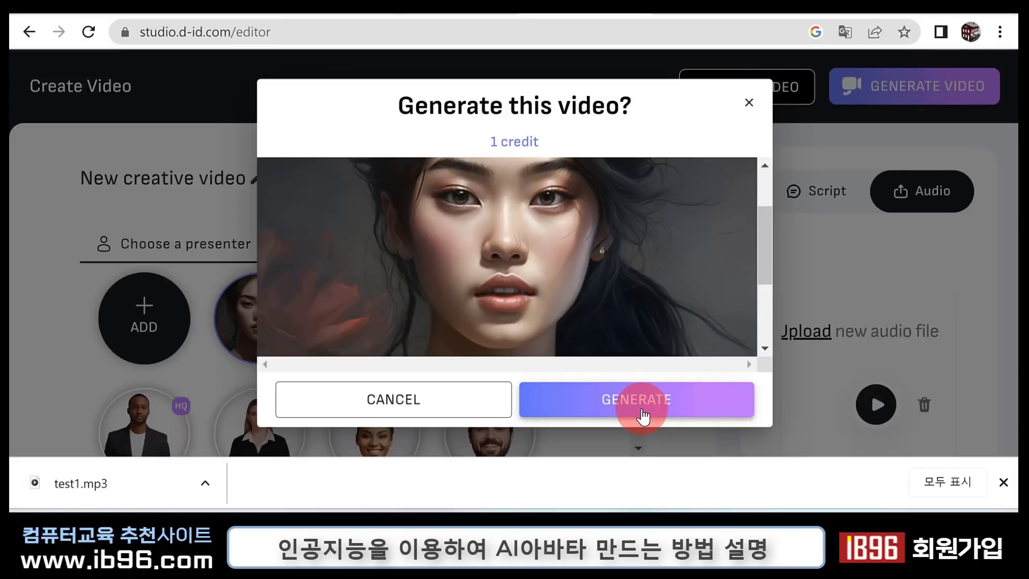
{"action": "left_click", "coordinate": [642, 411]}
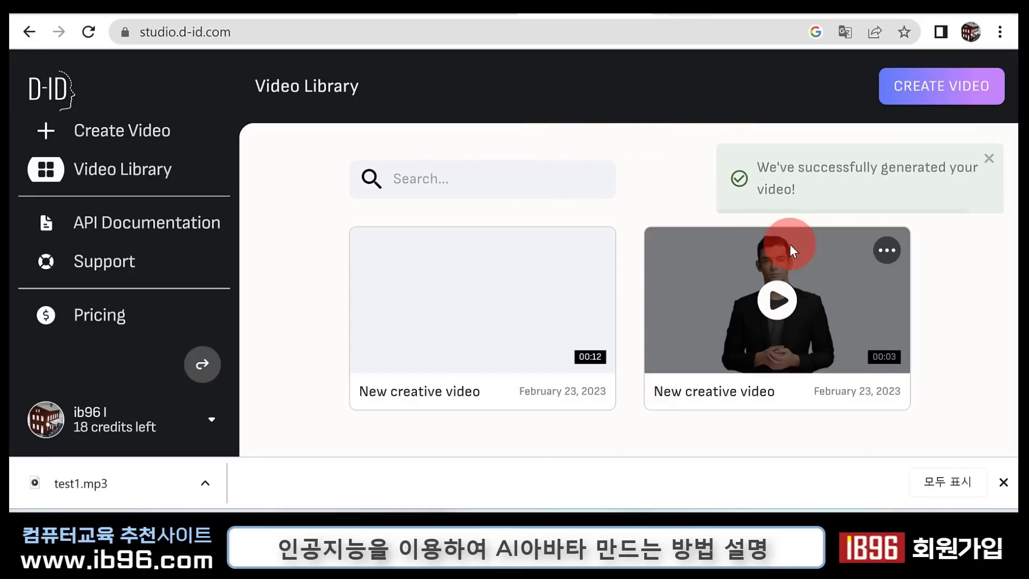
{"action": "left_click", "coordinate": [989, 158]}
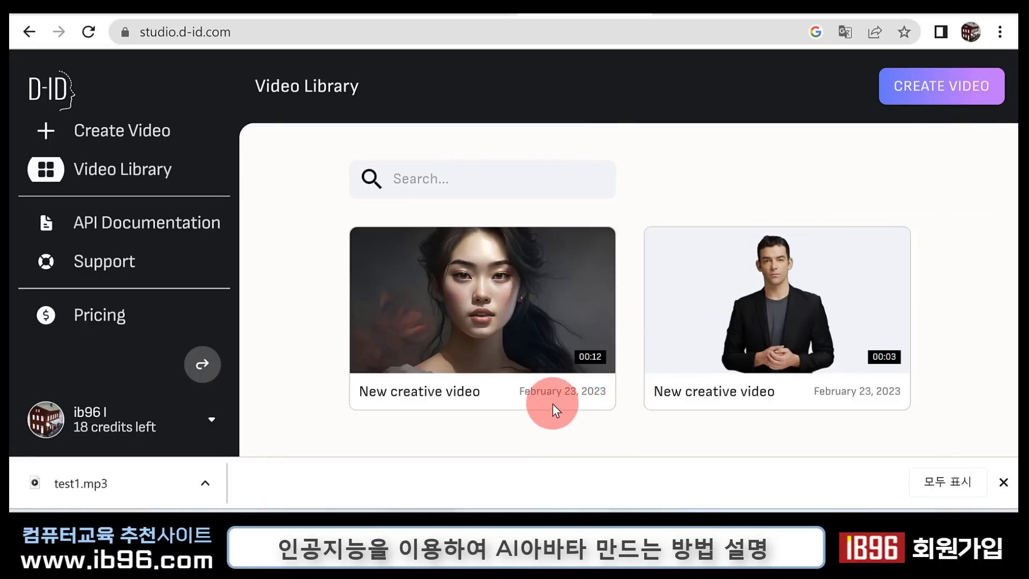
Play the newly generated portrait video from the Video Library and download it
{"action": "left_click", "coordinate": [485, 303]}
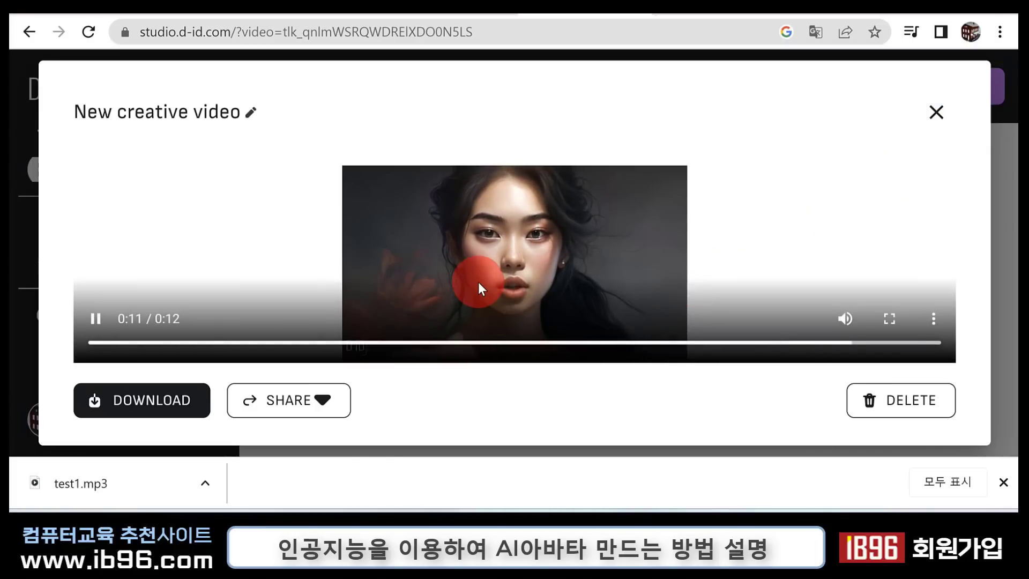
{"action": "left_click", "coordinate": [478, 282]}
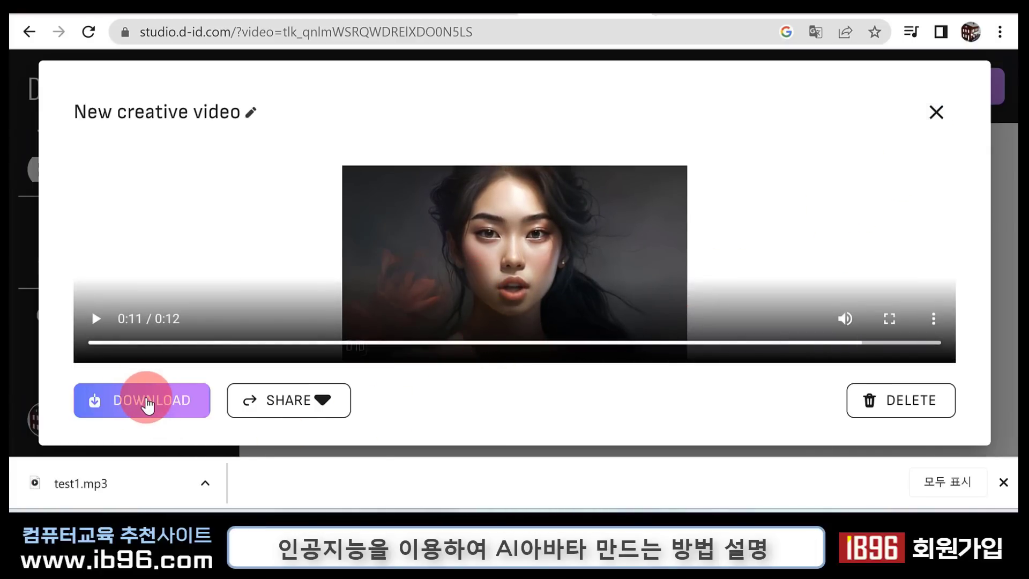
{"action": "left_click", "coordinate": [147, 405]}
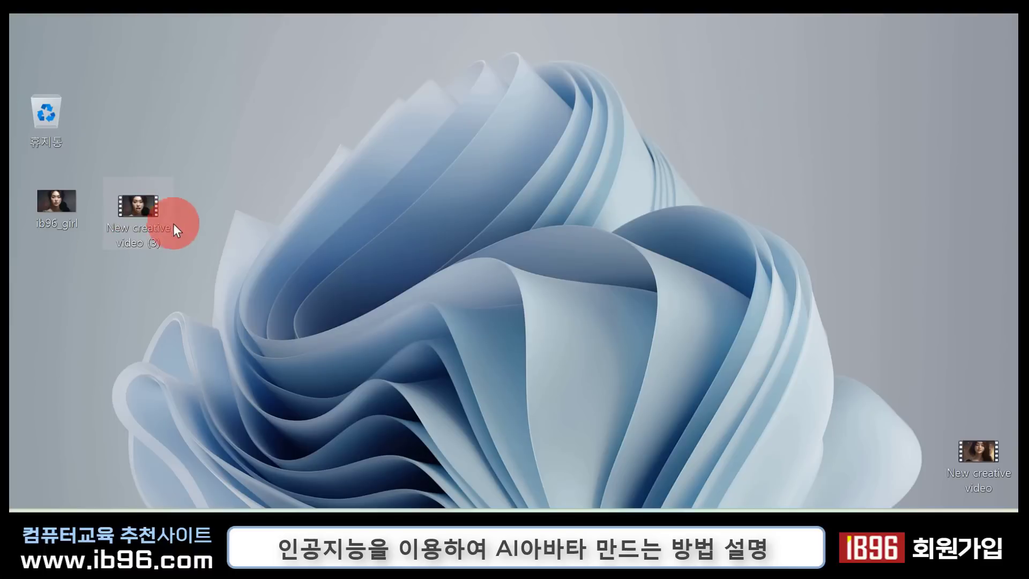
Play the New creative video (3) file from the desktop and close the player
{"action": "double_click", "coordinate": [146, 211]}
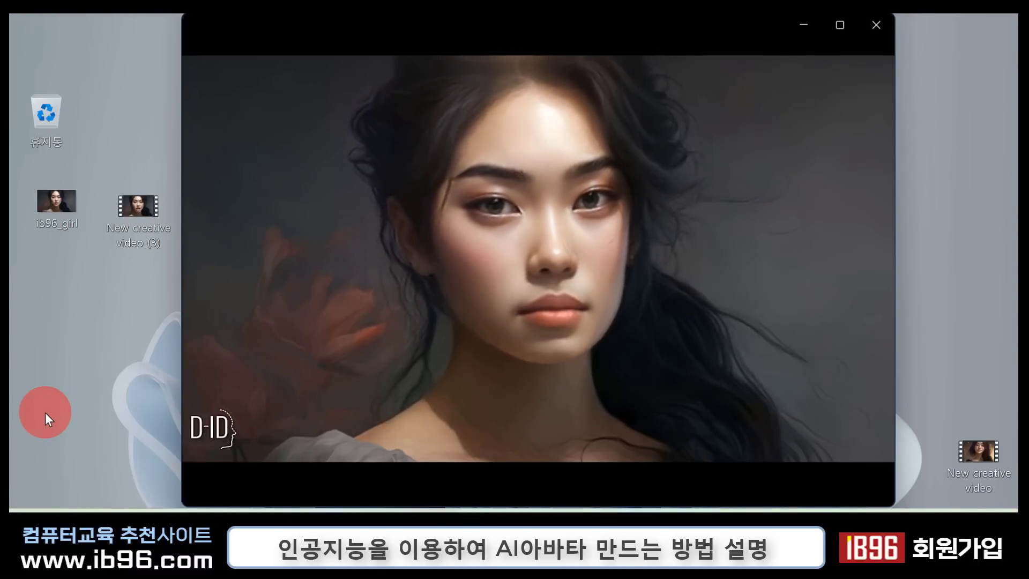
{"action": "left_click", "coordinate": [876, 24]}
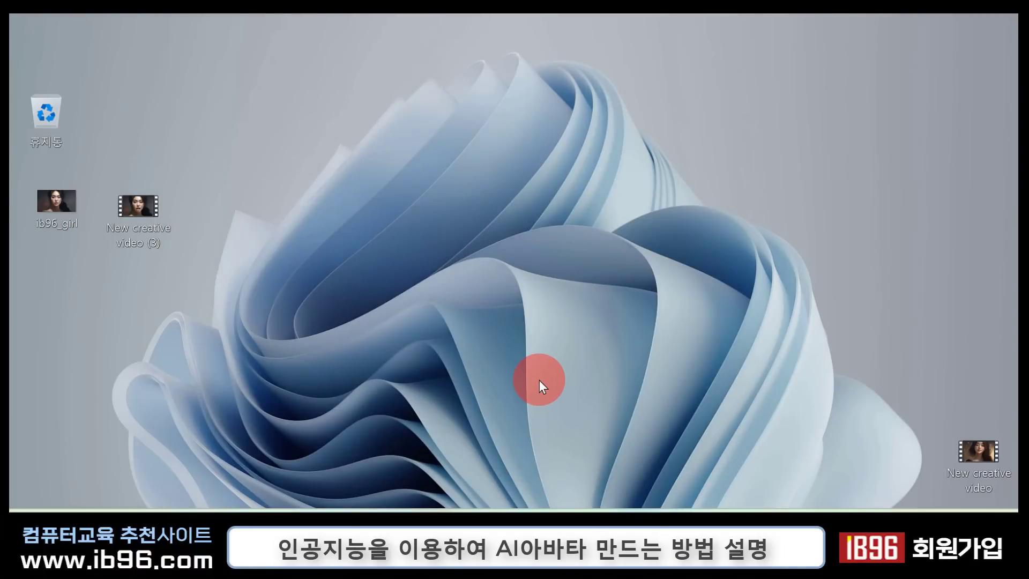